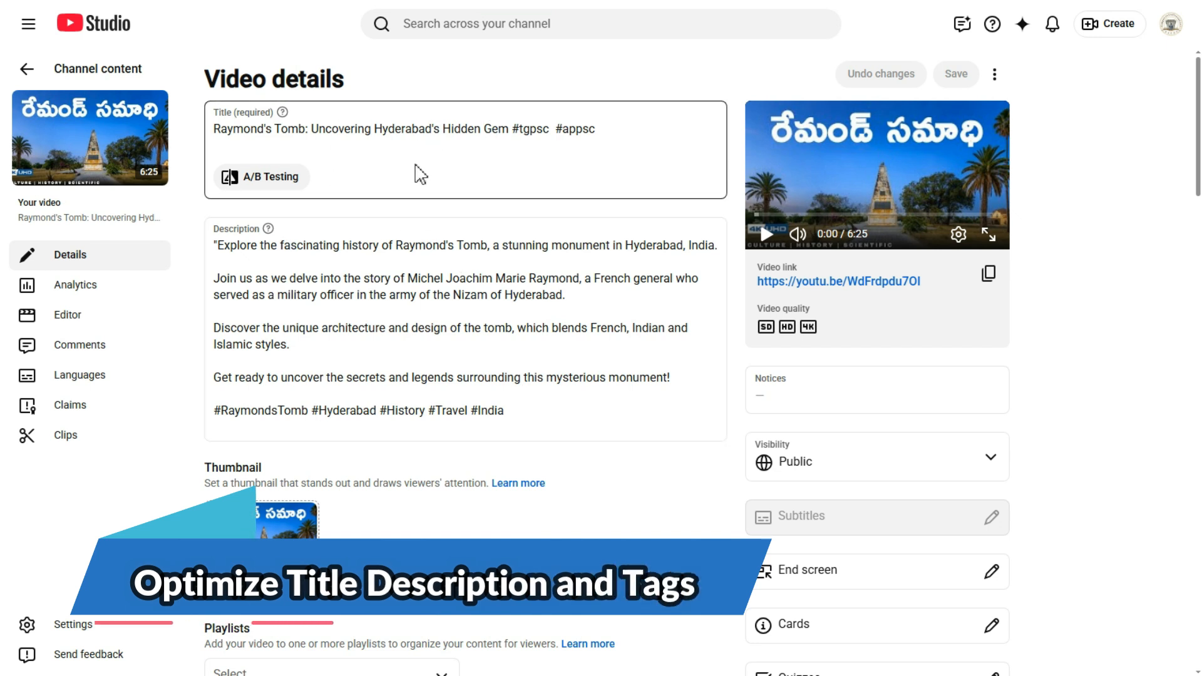
# Review the video's title, description and tags fields, including the hashtags at the end of the title.
pyautogui.click(410, 128)
pyautogui.click(386, 248)
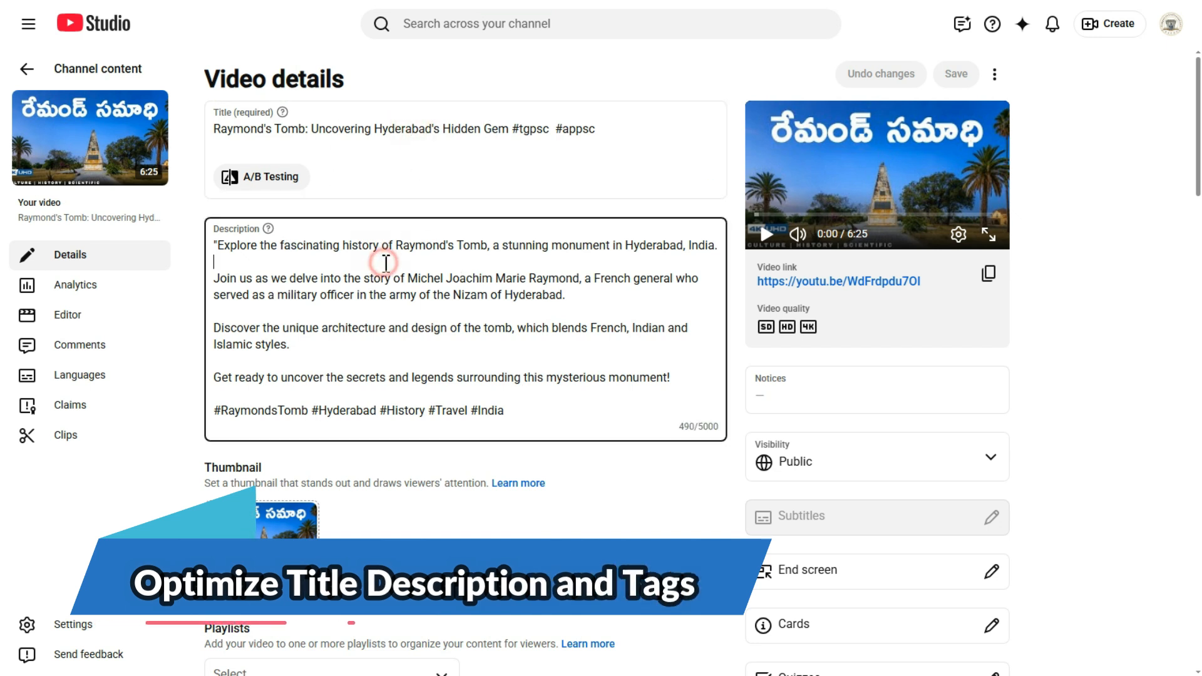
pyautogui.scroll(-10, 386, 257)
pyautogui.scroll(-15, 283, 398)
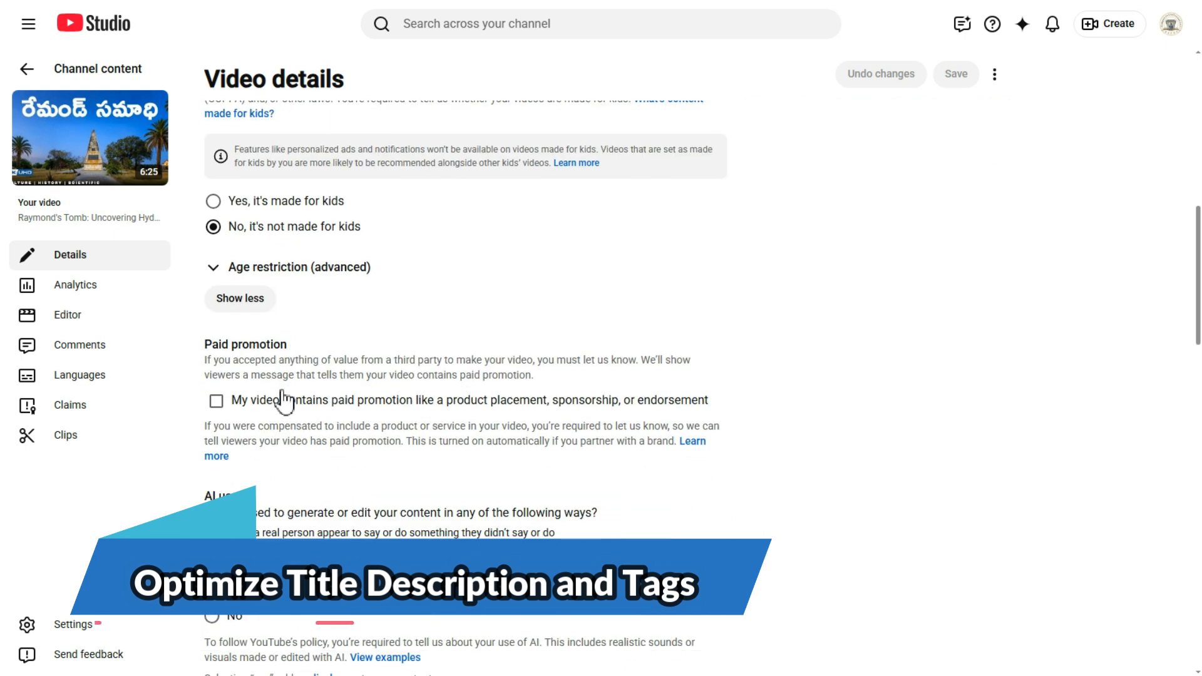
pyautogui.click(274, 336)
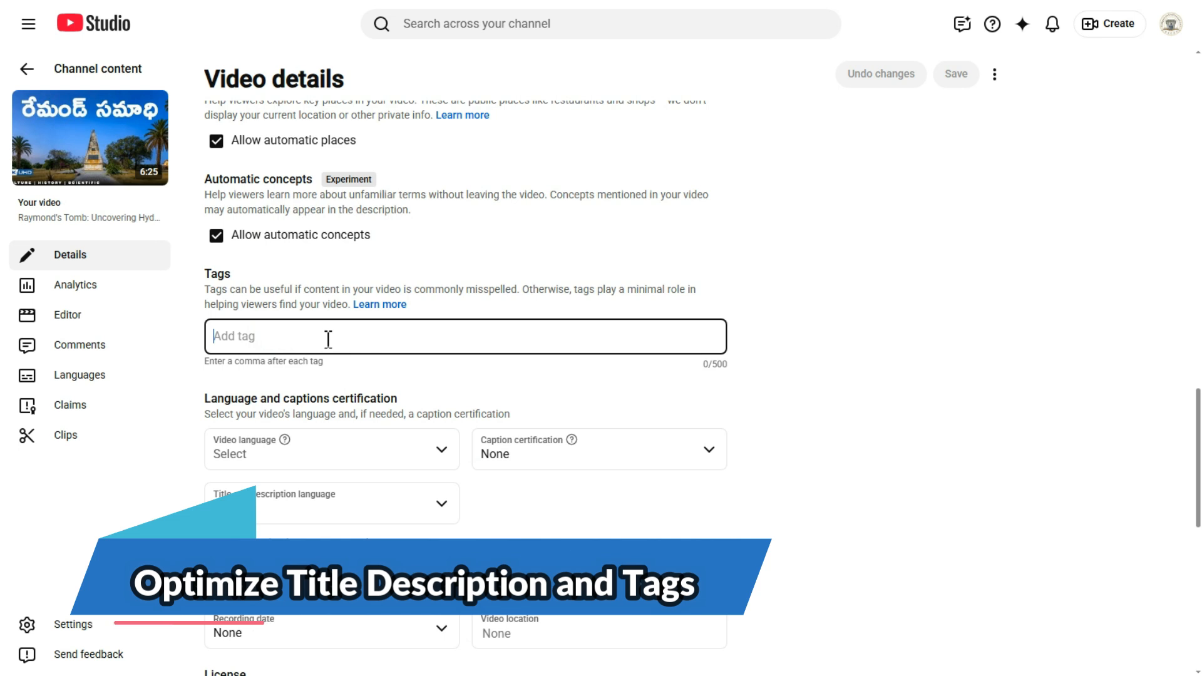
pyautogui.click(336, 304)
pyautogui.scroll(15, 336, 305)
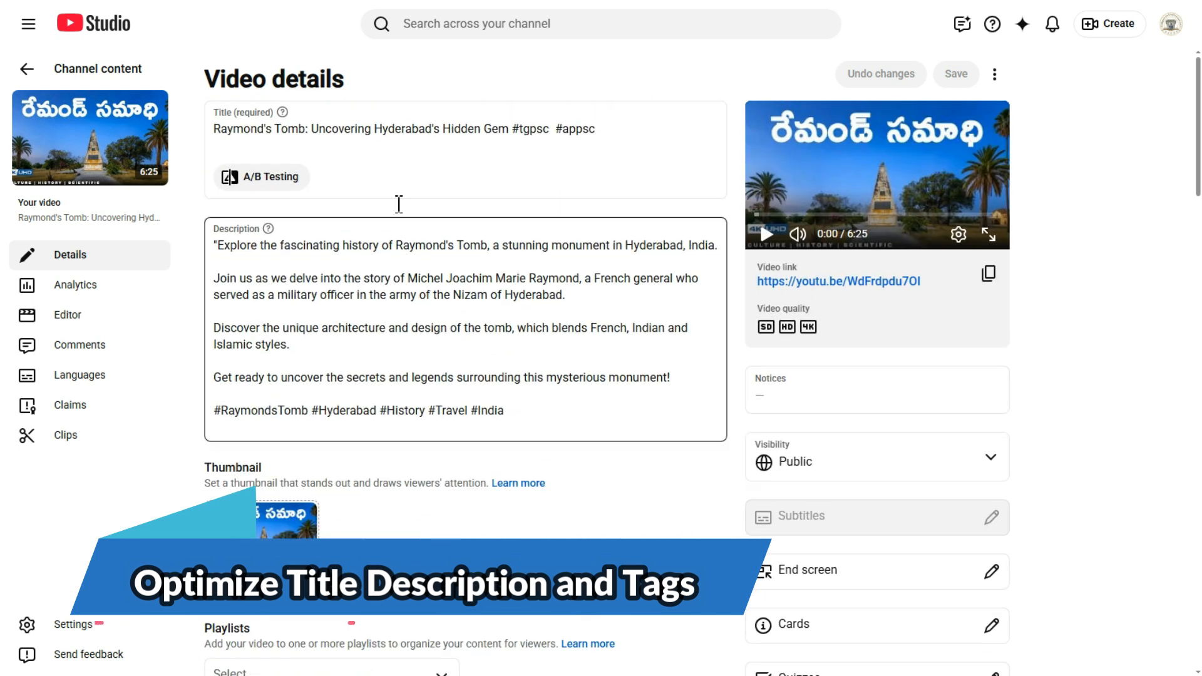
pyautogui.click(417, 129)
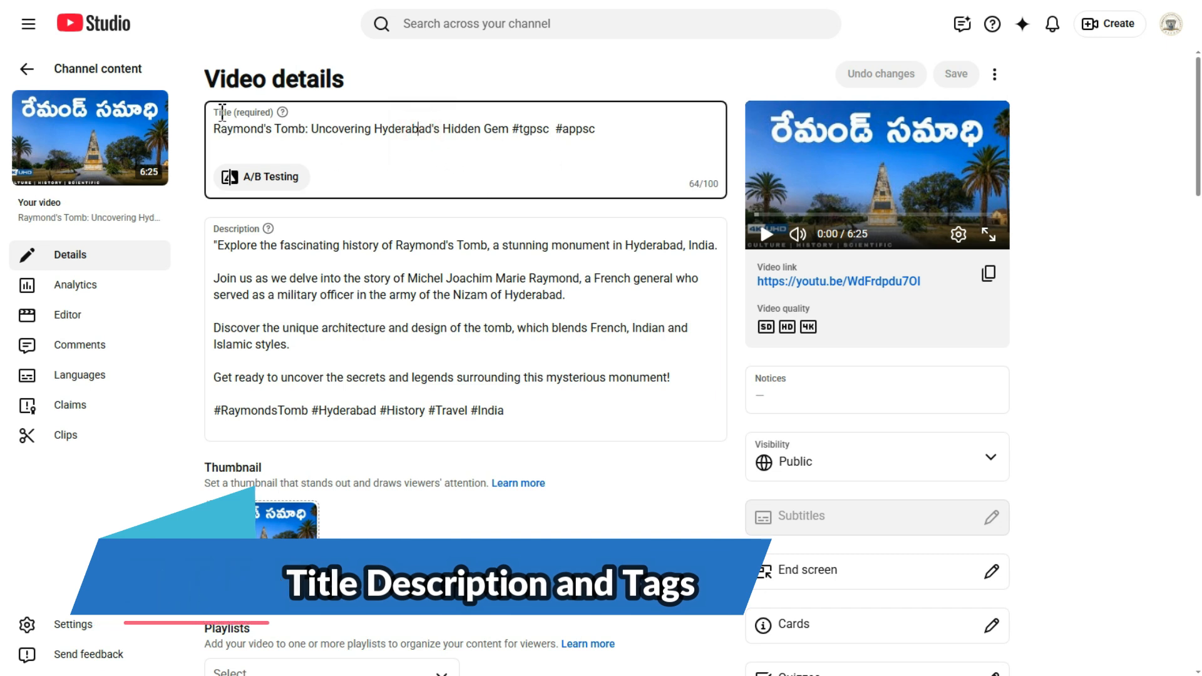
pyautogui.click(220, 226)
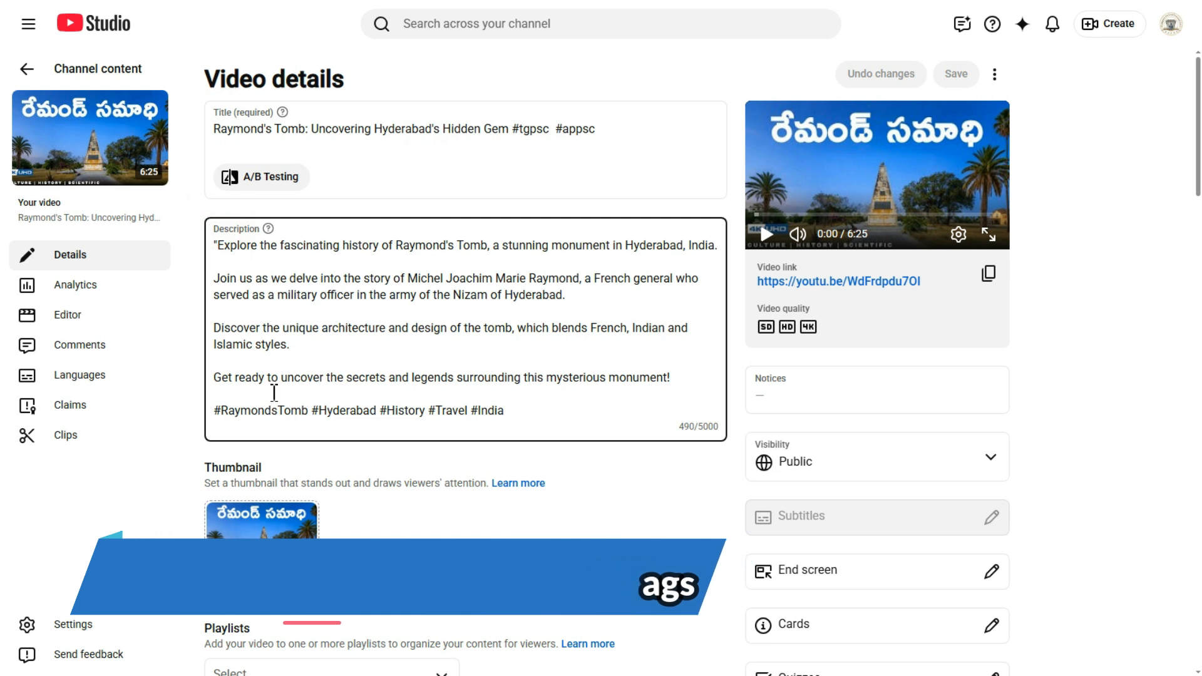
pyautogui.click(386, 279)
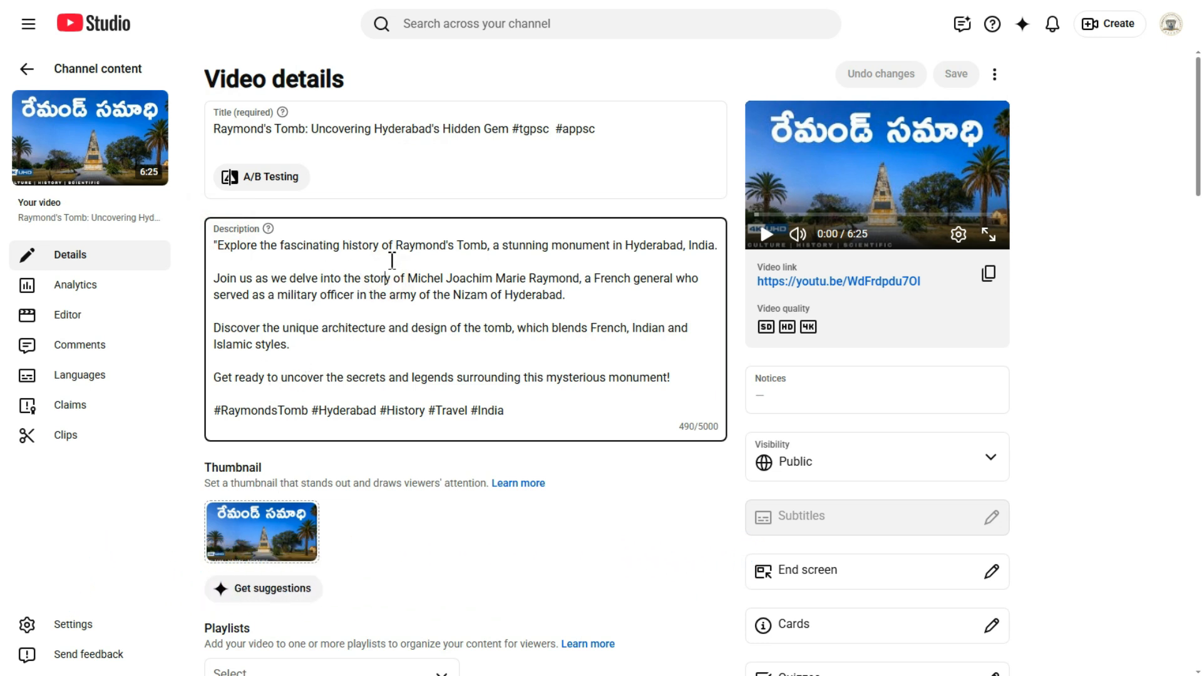
pyautogui.click(411, 127)
pyautogui.moveTo(512, 129); pyautogui.dragTo(600, 129)
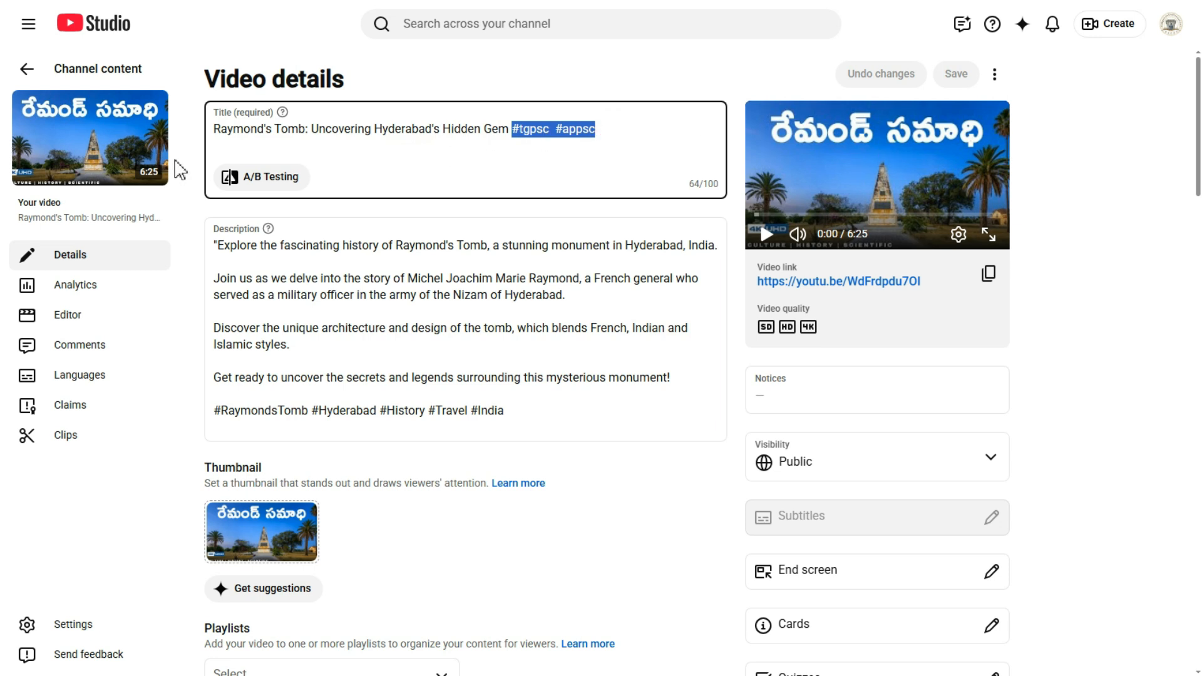
pyautogui.click(435, 129)
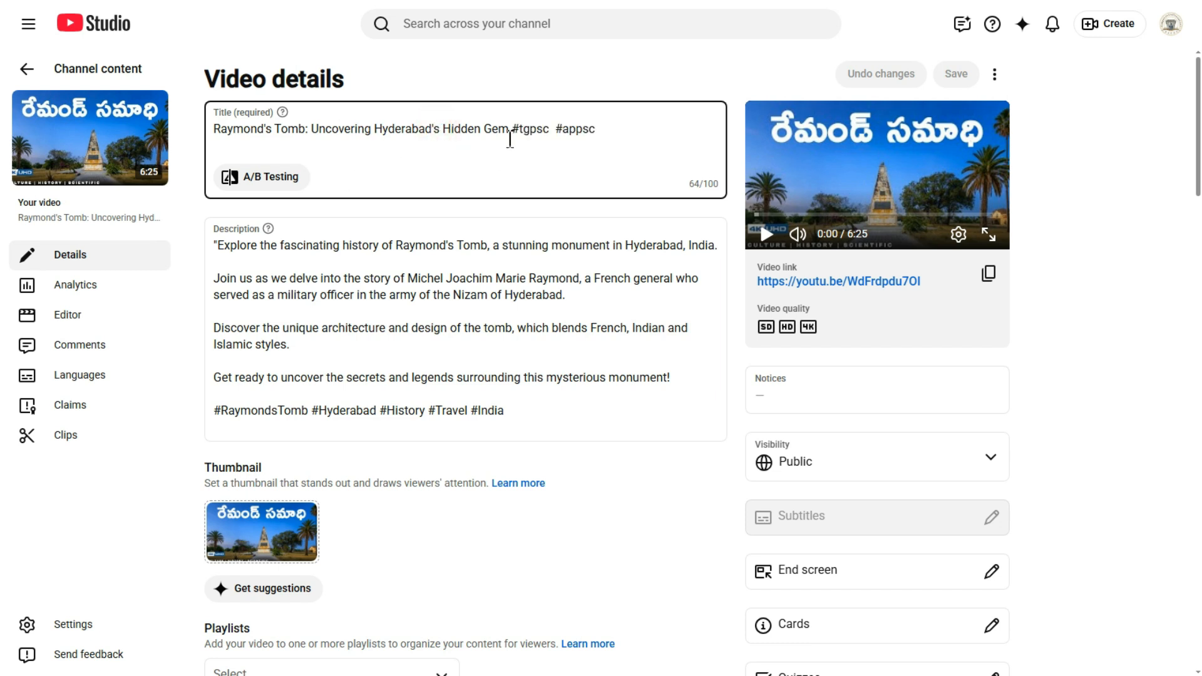
# Copy the full video title and paste it into a blank Notepad document.
pyautogui.moveTo(600, 130); pyautogui.dragTo(207, 142)
pyautogui.rightClick(248, 133)
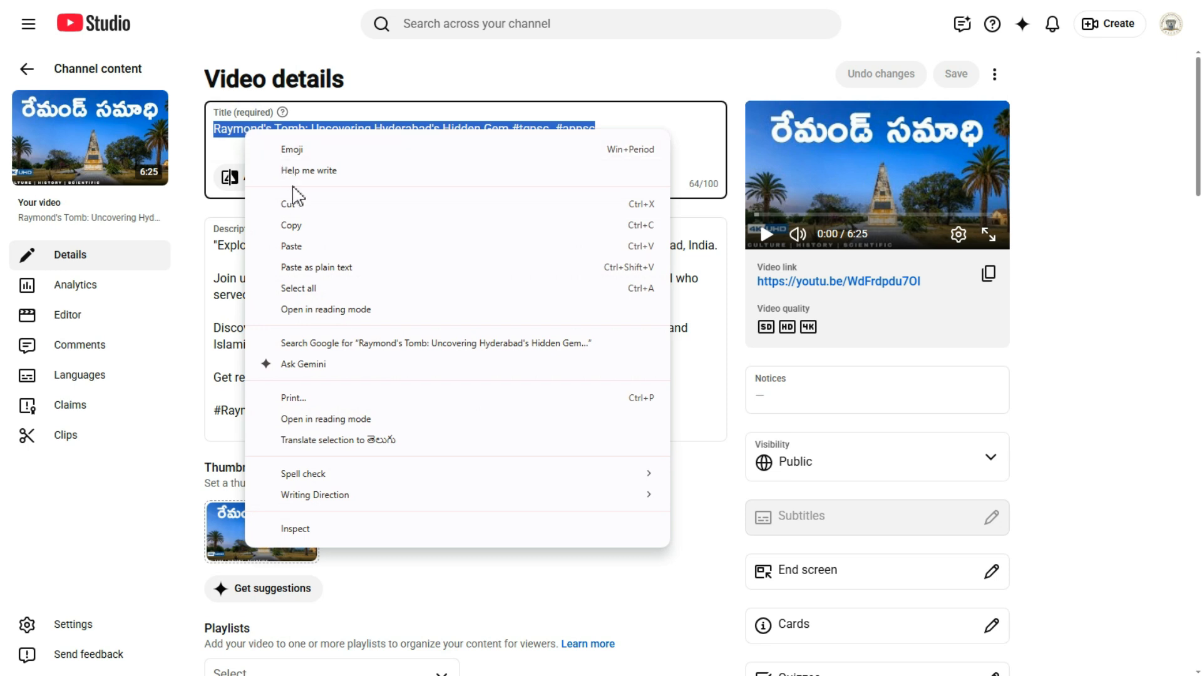
pyautogui.click(307, 226)
pyautogui.click(375, 270)
pyautogui.click(733, 335)
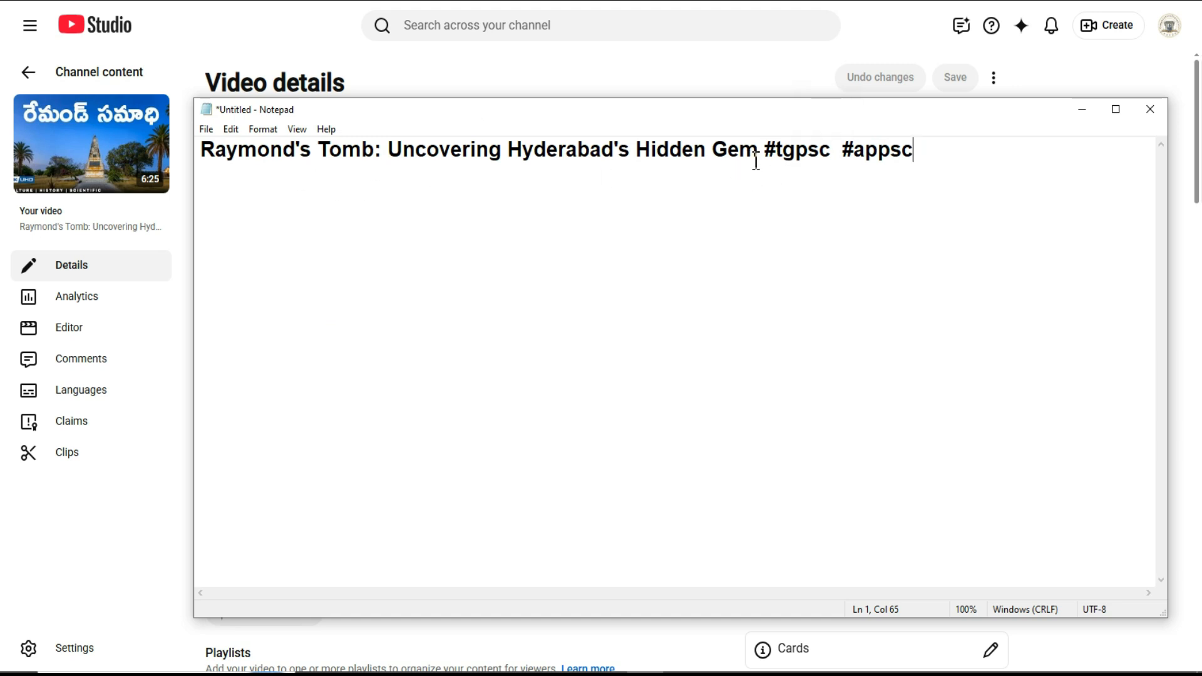
# Remove the hashtags "#tgpsc #appsc" from the title in Notepad and append "Telugu" after "Hidden Gem".
pyautogui.moveTo(766, 150); pyautogui.dragTo(931, 169)
pyautogui.press('BackSpace')
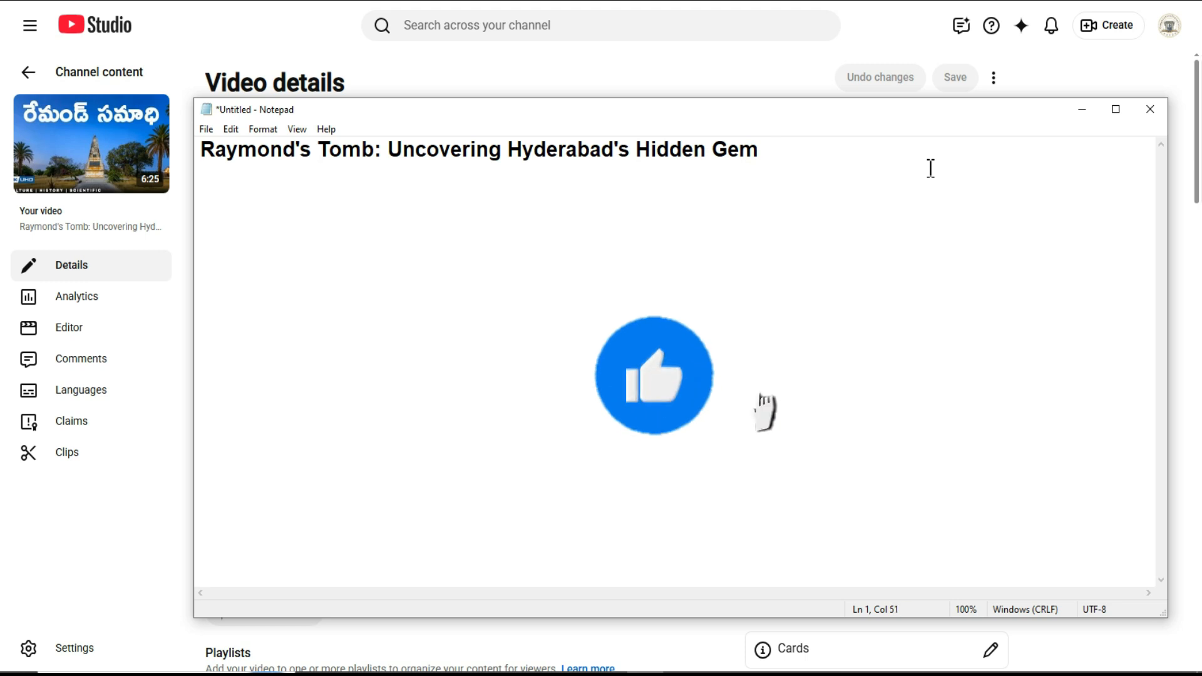
pyautogui.press('BackSpace')
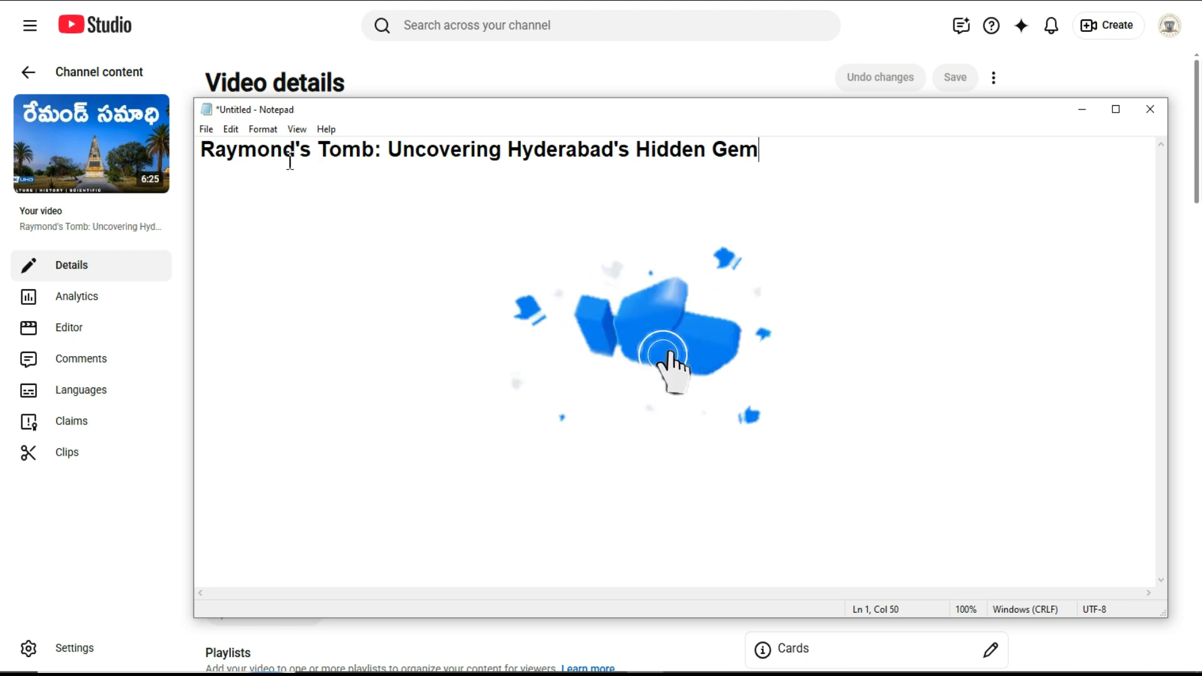
pyautogui.moveTo(393, 153); pyautogui.dragTo(737, 151)
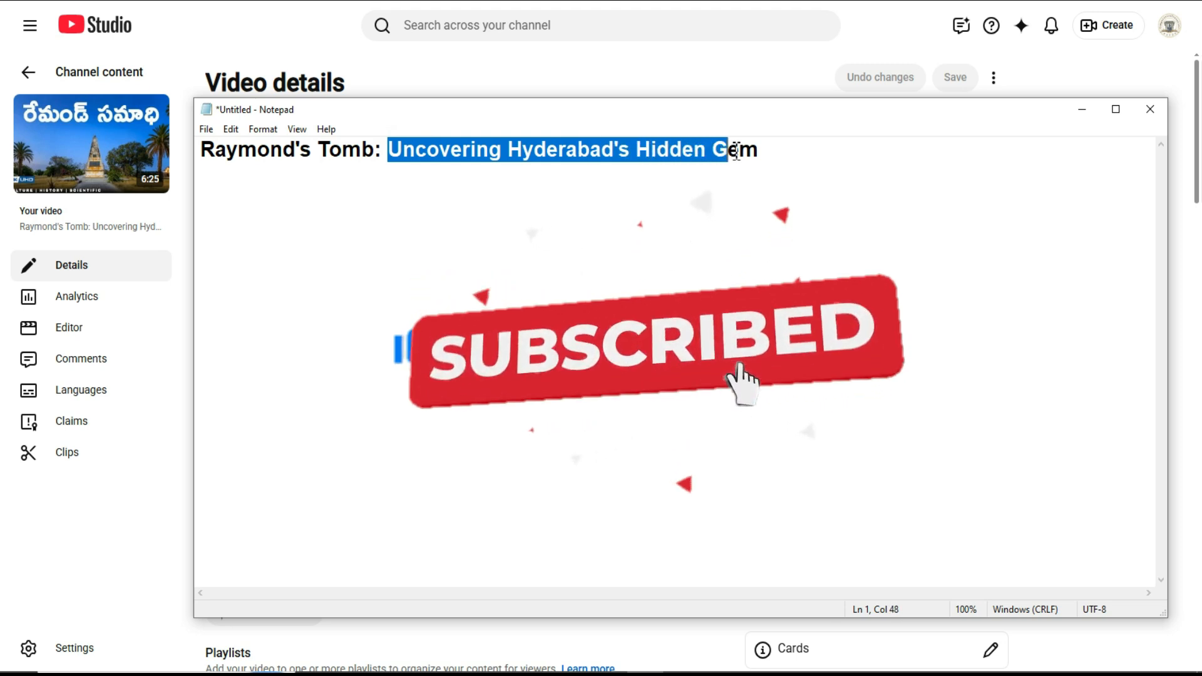
pyautogui.click(768, 153)
pyautogui.write('T')
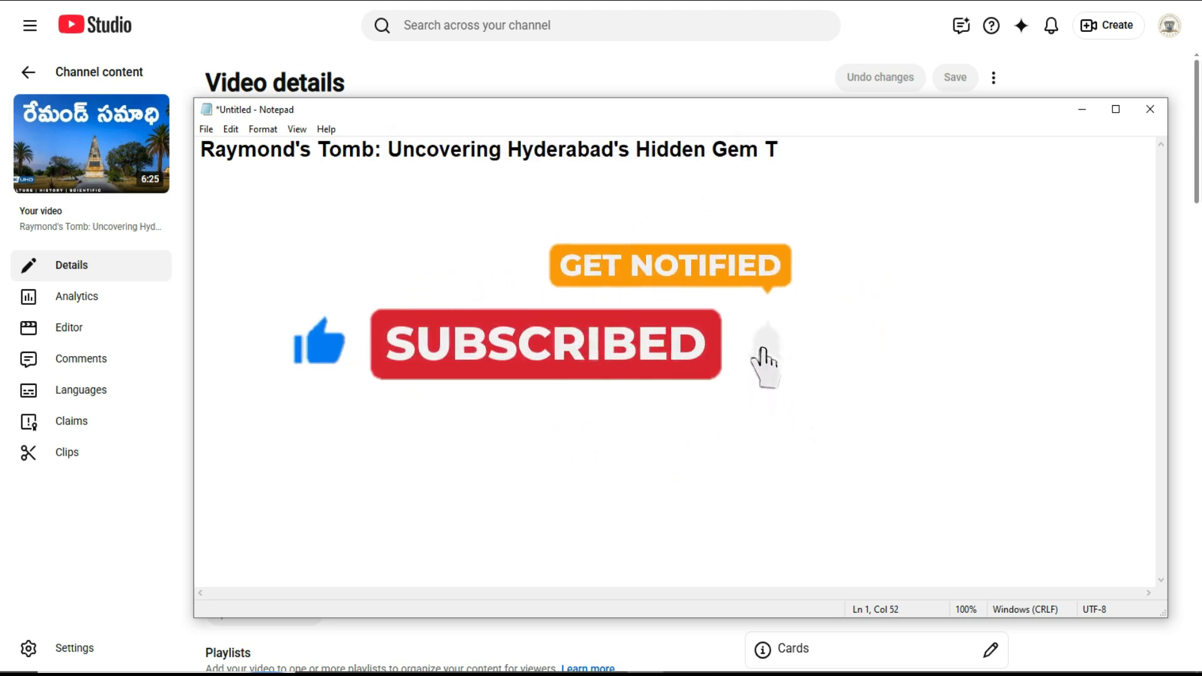
pyautogui.write('elugu')
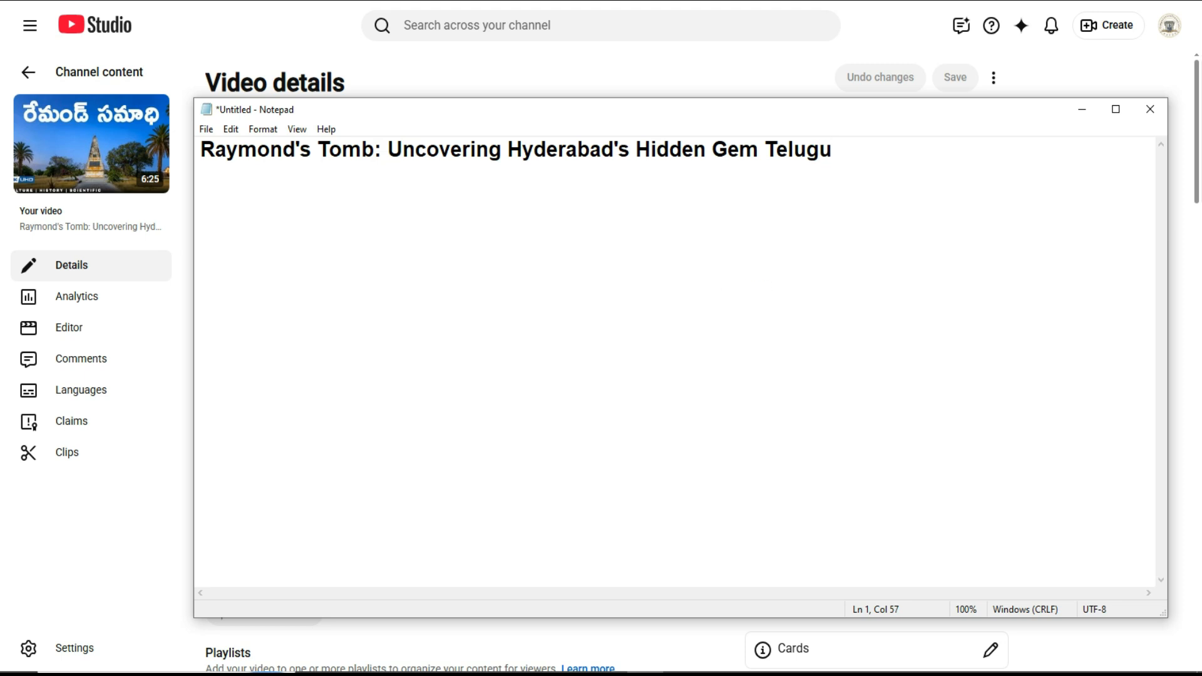
# Delete the colon after "Raymond's Tomb" in the title and copy that phrase.
pyautogui.click(385, 150)
pyautogui.press('BackSpace')
pyautogui.press('BackSpace')
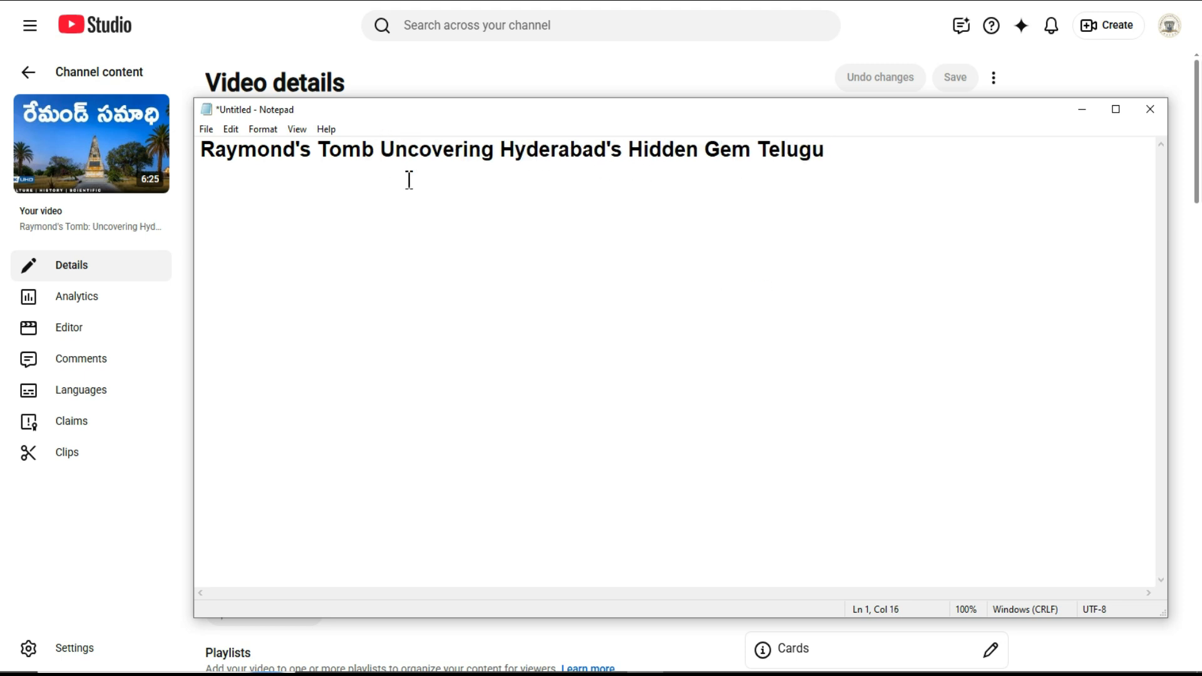
pyautogui.moveTo(386, 150); pyautogui.dragTo(199, 150)
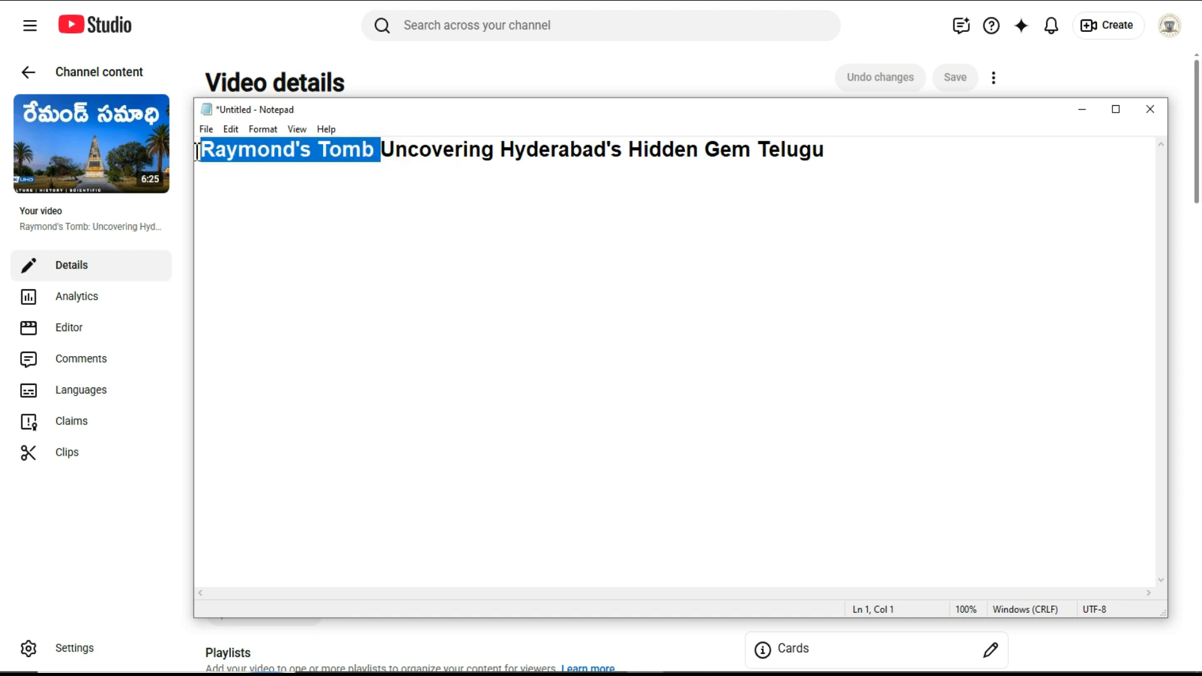
pyautogui.click(404, 166)
# Rearrange the title to "Hyderabad's Hidden Gem | Raymond's Tomb Telugu", dropping "Uncovering" and moving "Raymond's Tomb" before "Telugu".
pyautogui.moveTo(496, 150); pyautogui.dragTo(201, 150)
pyautogui.press('BackSpace')
pyautogui.press('BackSpace')
pyautogui.press('BackSpace')
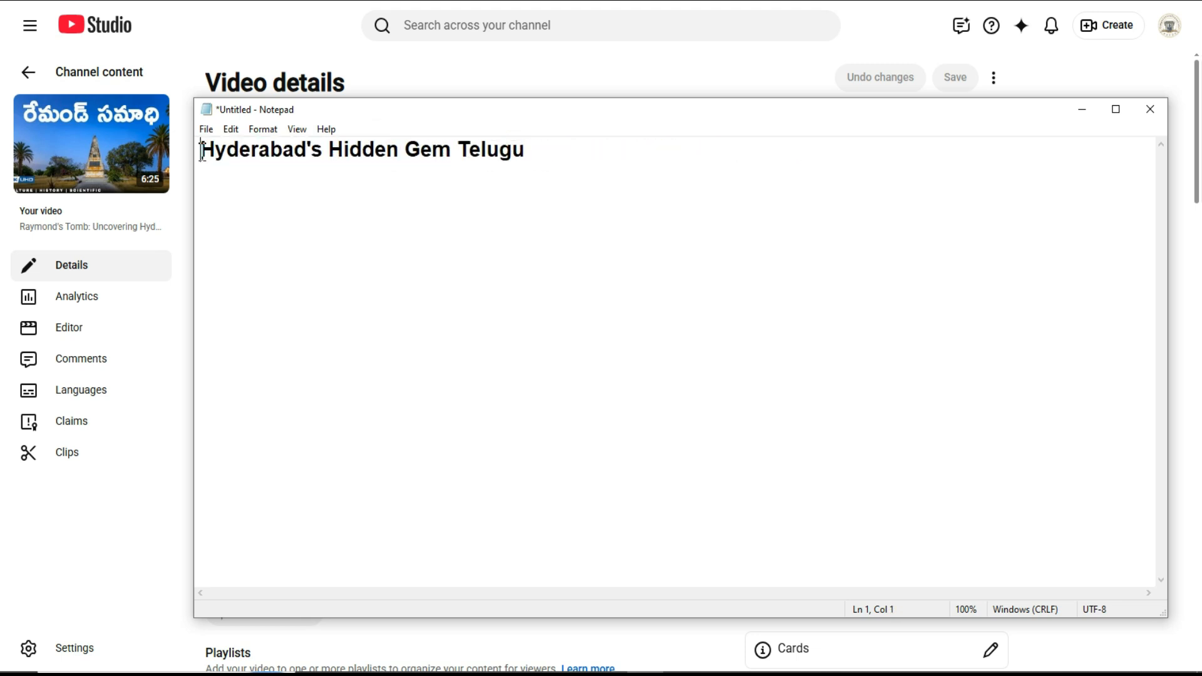
pyautogui.click(457, 153)
pyautogui.hotkey('ctrl', 'v')
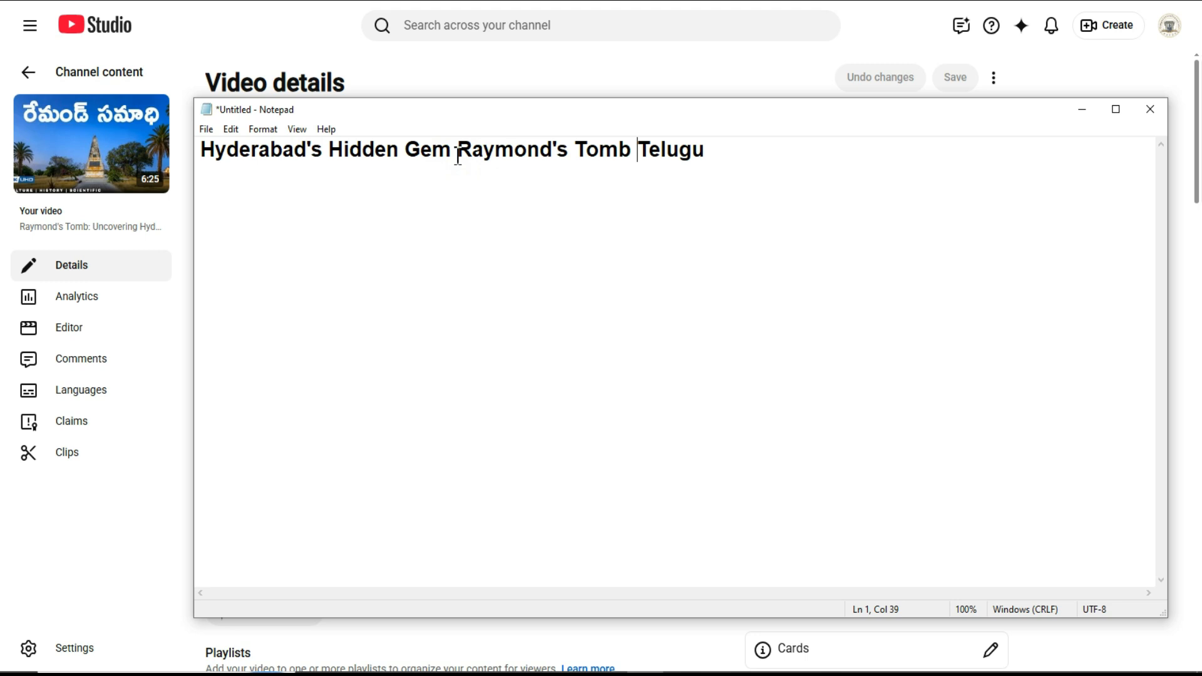
pyautogui.click(456, 154)
pyautogui.write('|')
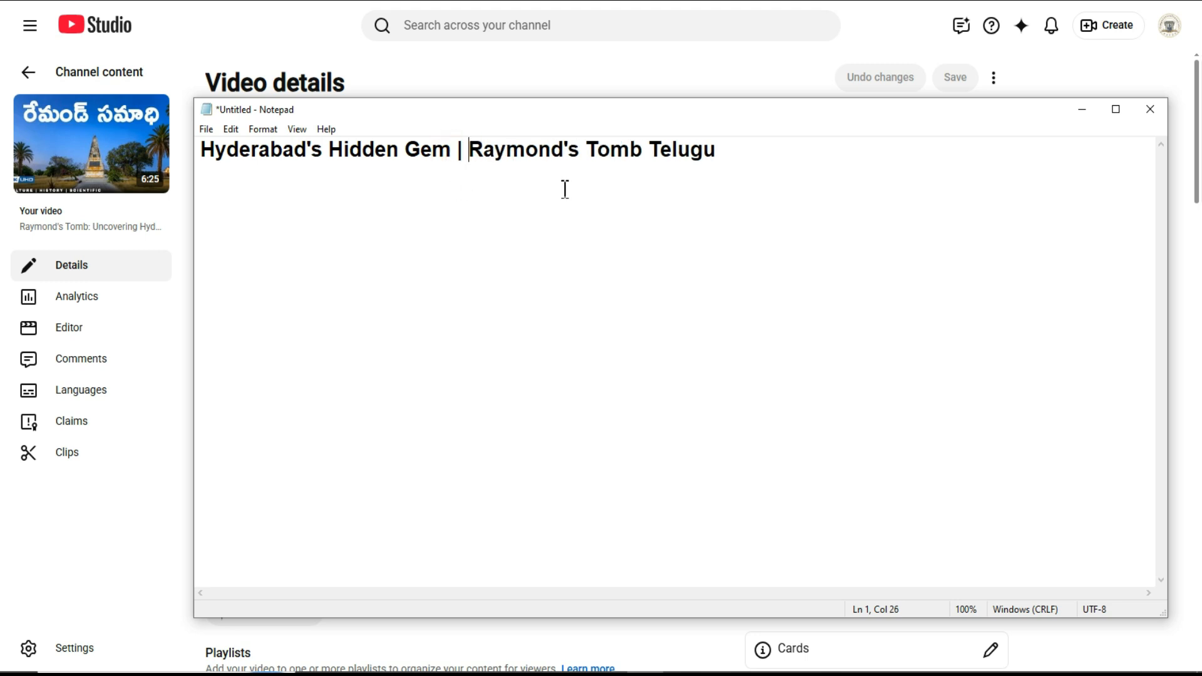
pyautogui.click(651, 153)
pyautogui.moveTo(724, 150); pyautogui.dragTo(200, 150)
pyautogui.click(343, 182)
pyautogui.moveTo(721, 150); pyautogui.dragTo(193, 154)
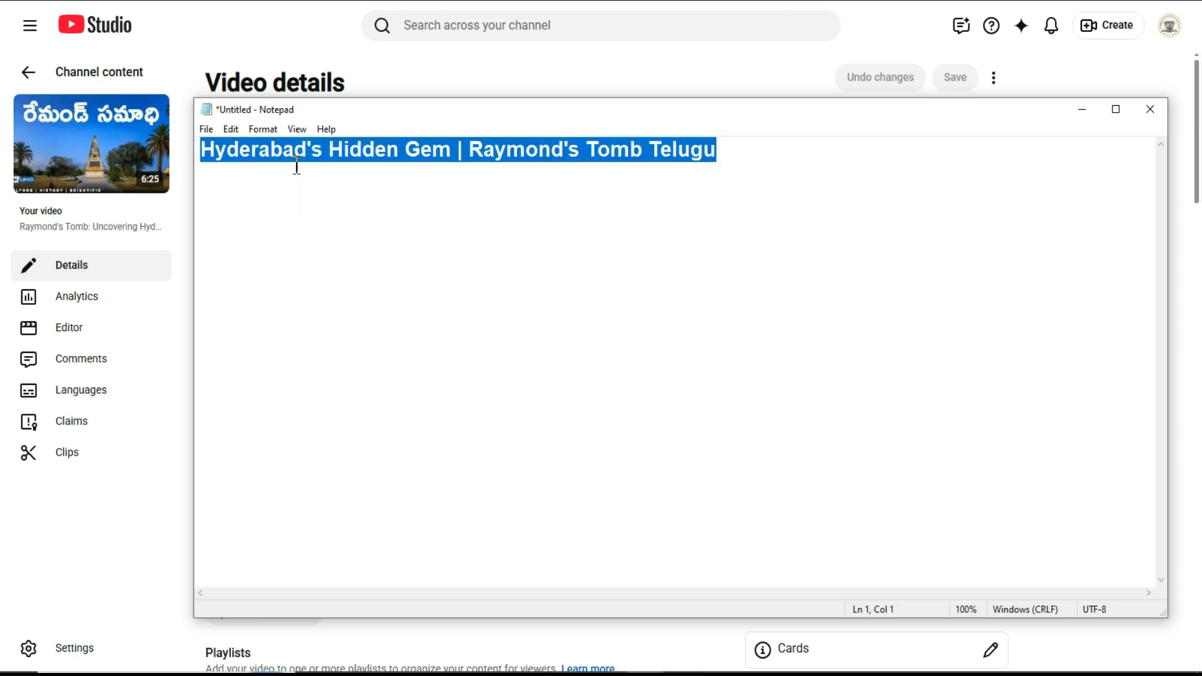
# Copy "Raymond's Tomb Telugu" from the title and paste it as a keyword line, leaving one blank line below the title.
pyautogui.click(735, 156)
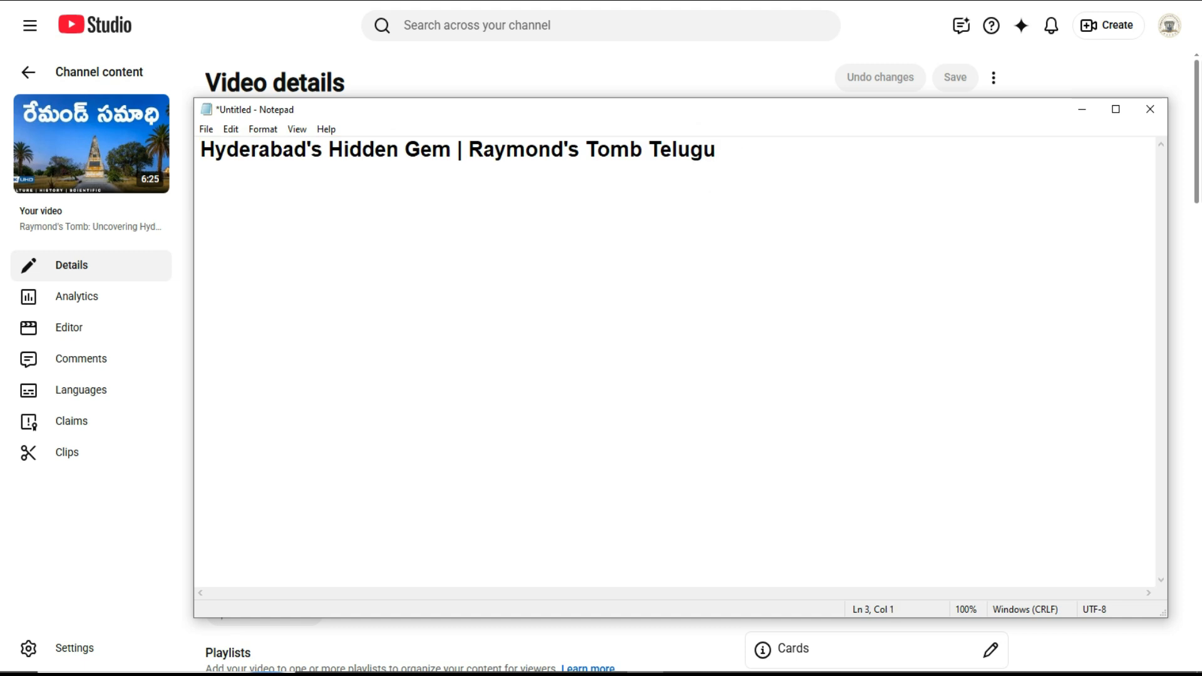
pyautogui.moveTo(738, 148); pyautogui.dragTo(474, 146)
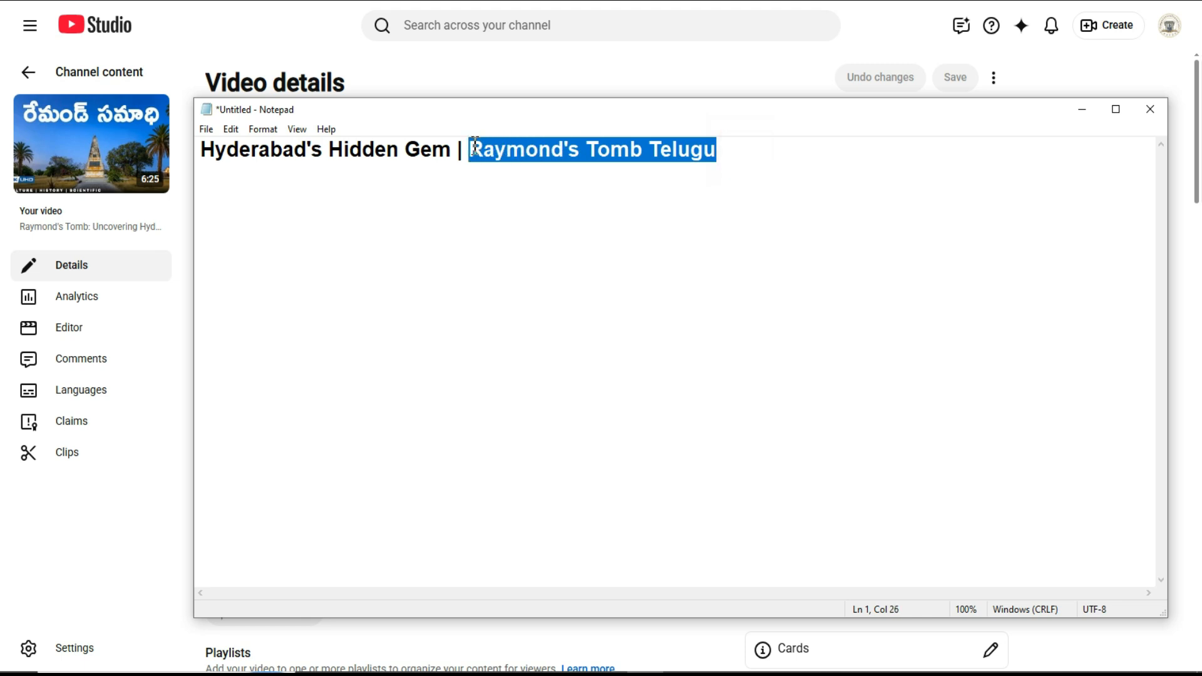
pyautogui.hotkey('ctrl', 'c')
pyautogui.click(327, 220)
pyautogui.hotkey('ctrl', 'v')
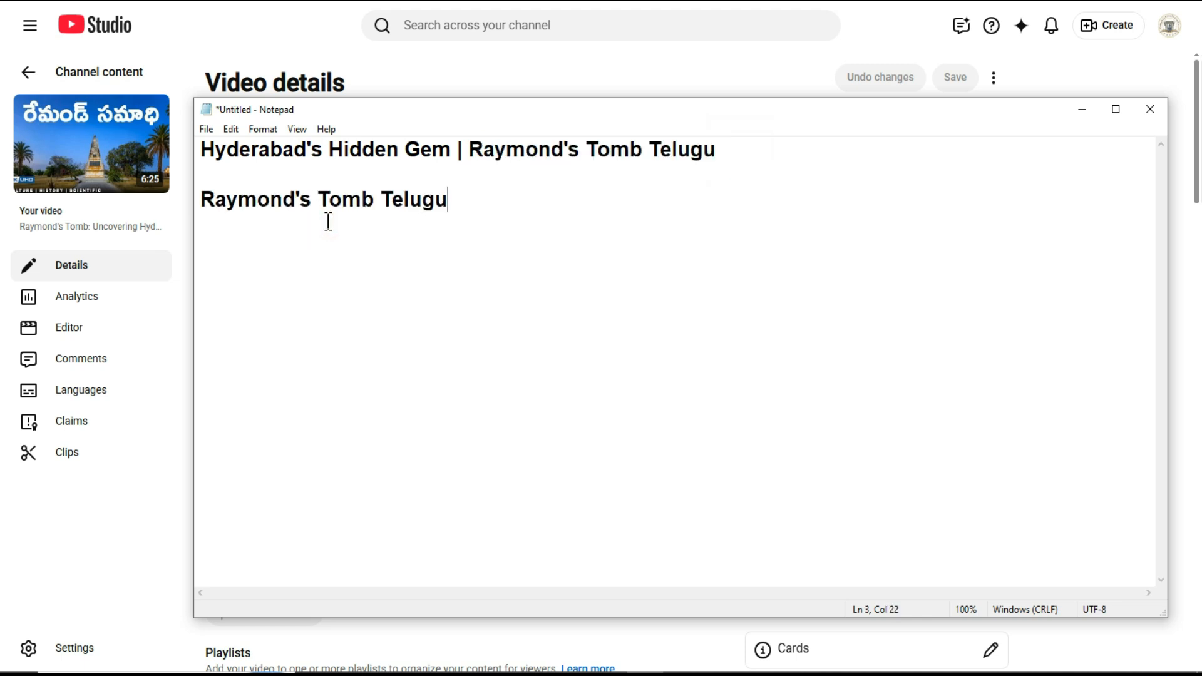
# Copy "Hyderabad" from the title and remove the "'s" following it.
pyautogui.moveTo(309, 151); pyautogui.dragTo(205, 152)
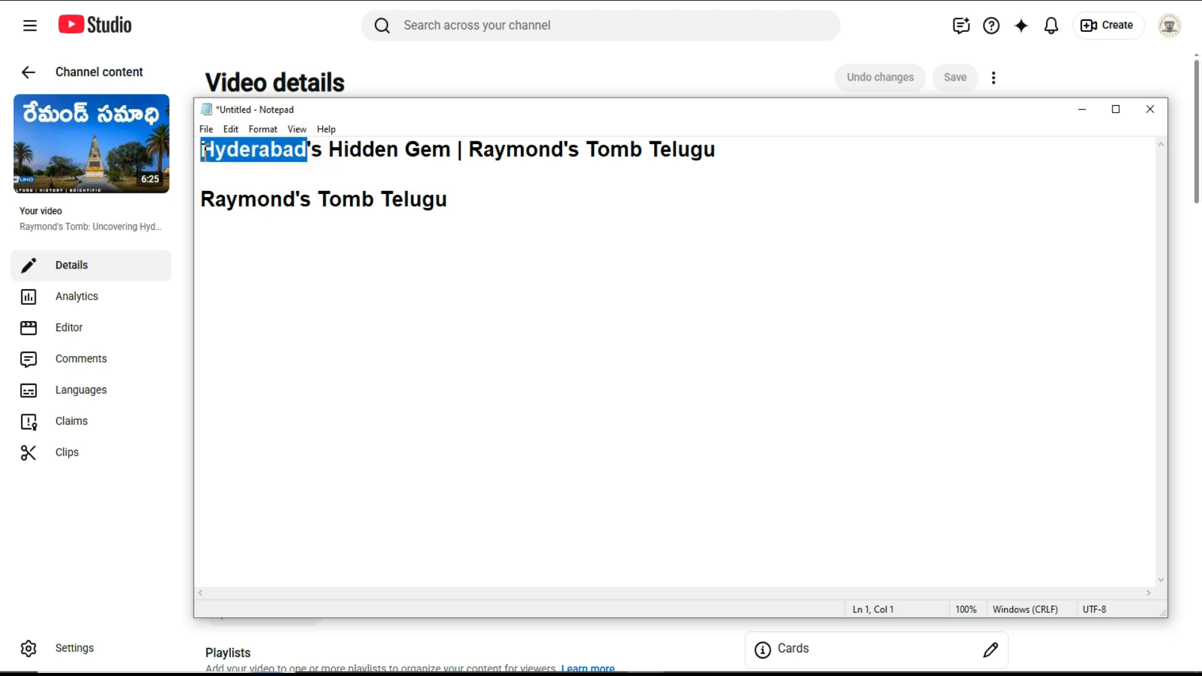
pyautogui.click(321, 151)
pyautogui.press('BackSpace')
pyautogui.press('BackSpace')
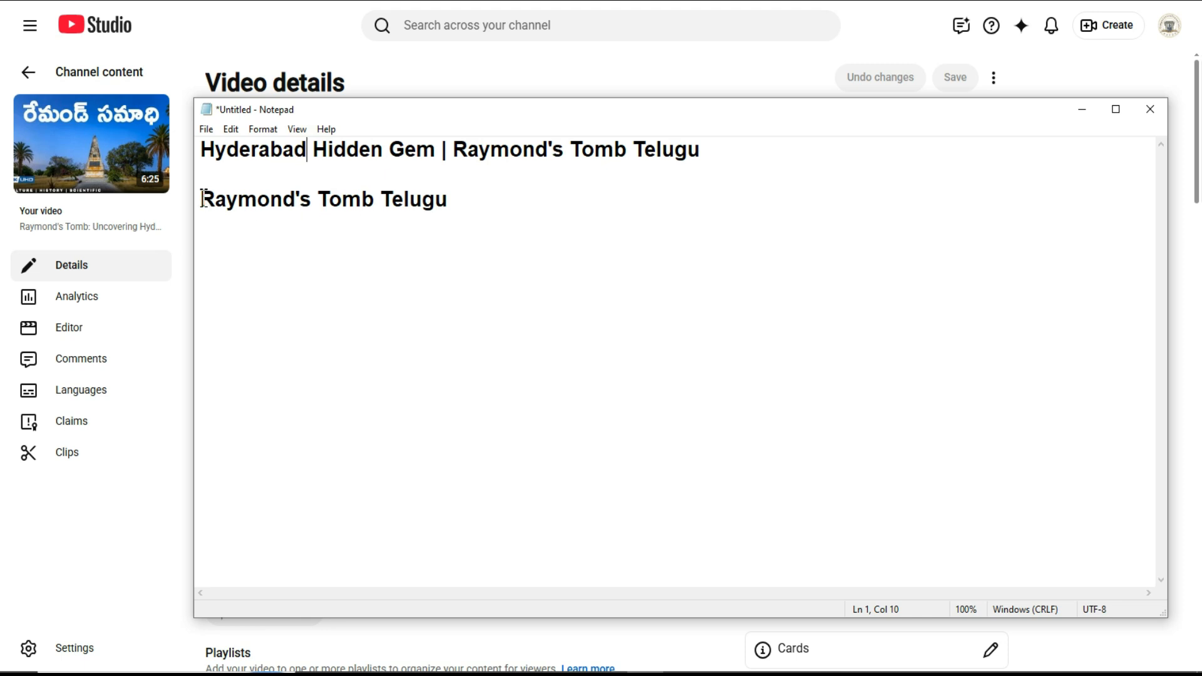
# Extend the keyword line to "Raymond's Tomb Hyderabad Telugu," and start a new line below it.
pyautogui.click(376, 204)
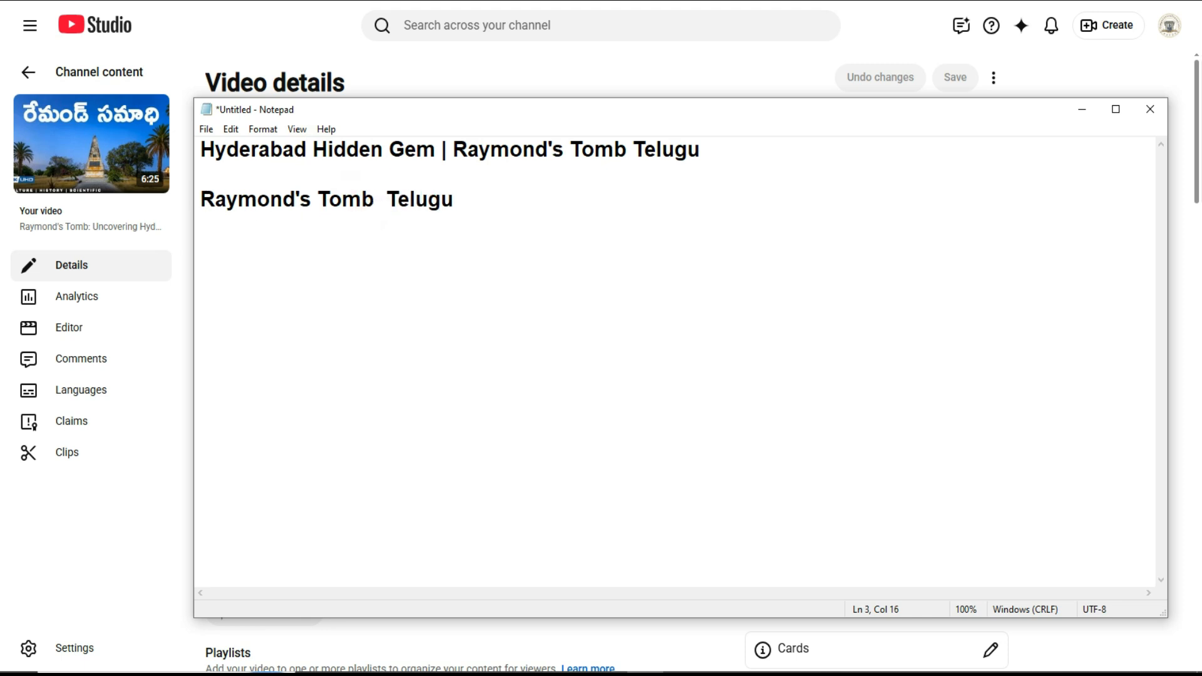
pyautogui.hotkey('ctrl', 'v')
pyautogui.click(564, 201)
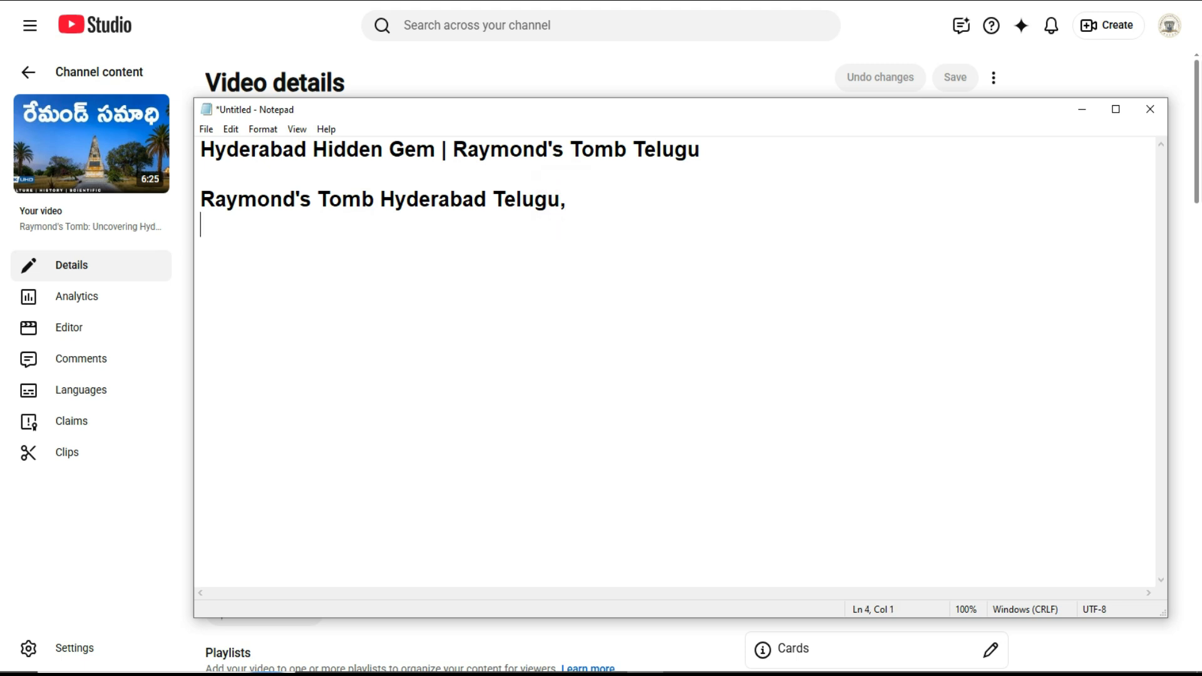
# Duplicate the keyword phrase on the next line and insert "travel video" before "Telugu" in the copy.
pyautogui.click(487, 200)
pyautogui.moveTo(572, 201); pyautogui.dragTo(126, 206)
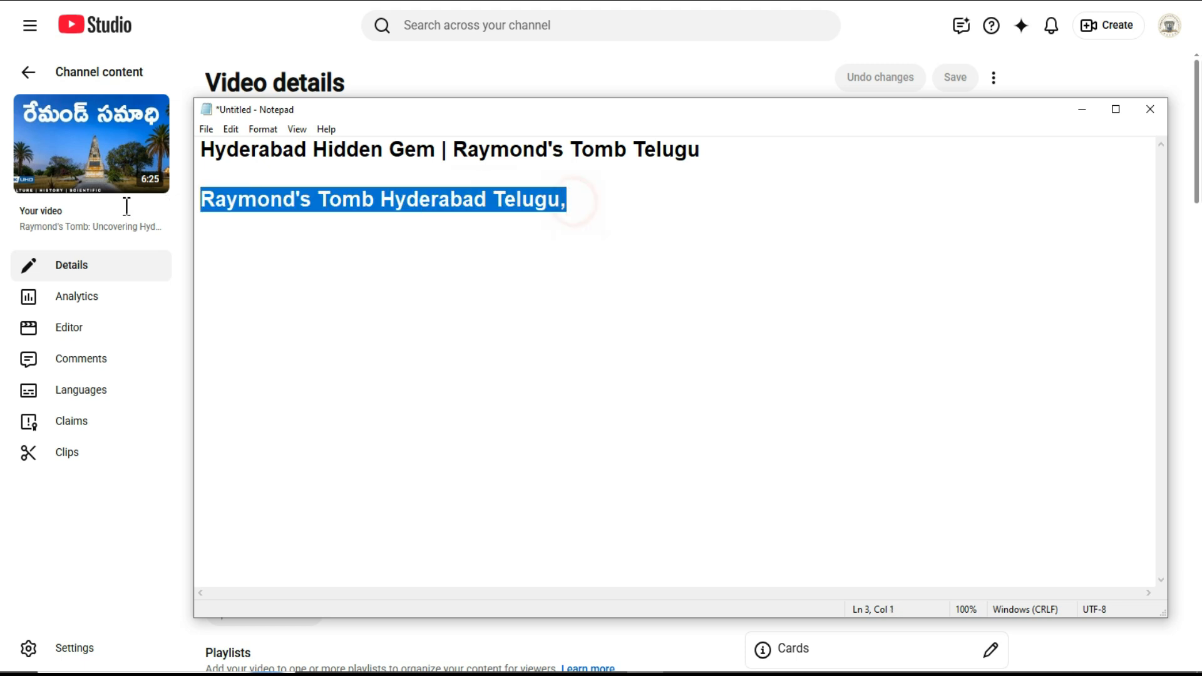
pyautogui.click(579, 214)
pyautogui.press('Return')
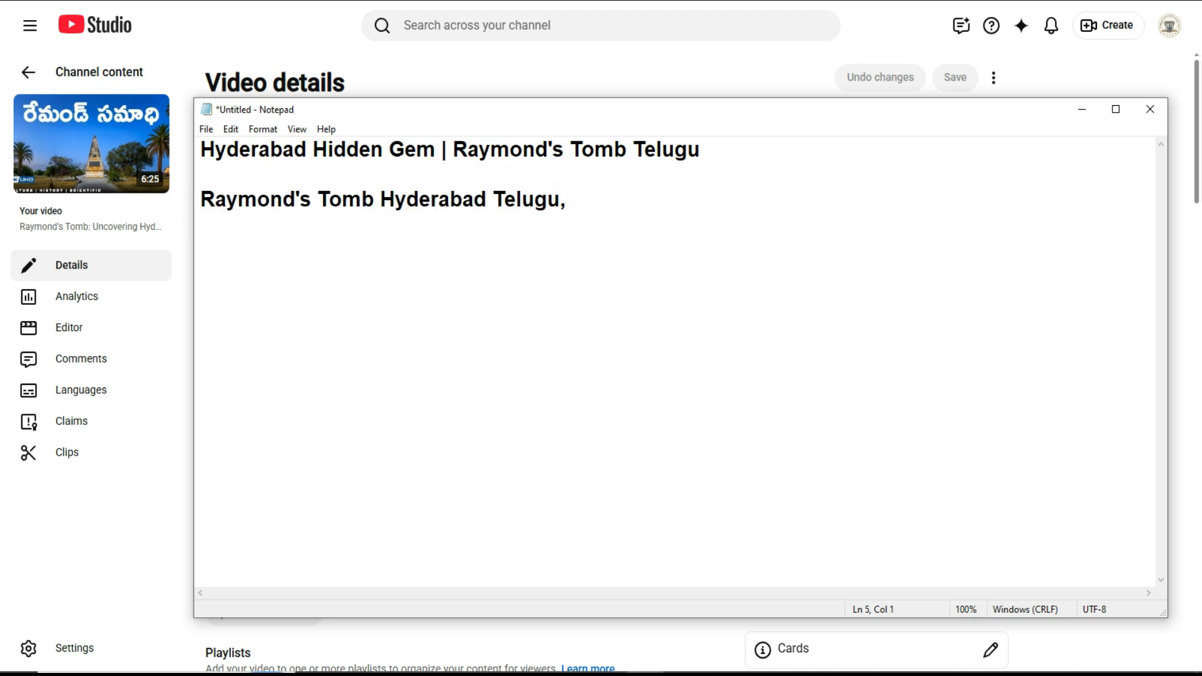
pyautogui.hotkey('ctrl', 'v')
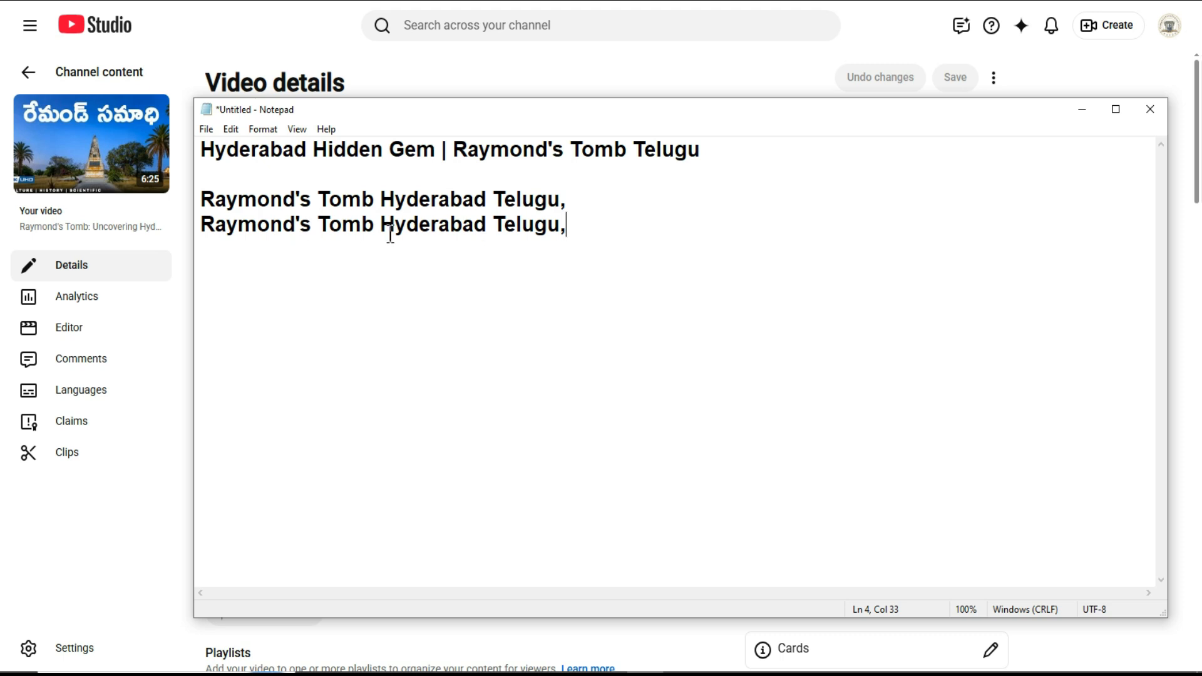
pyautogui.click(493, 229)
pyautogui.write('travel video')
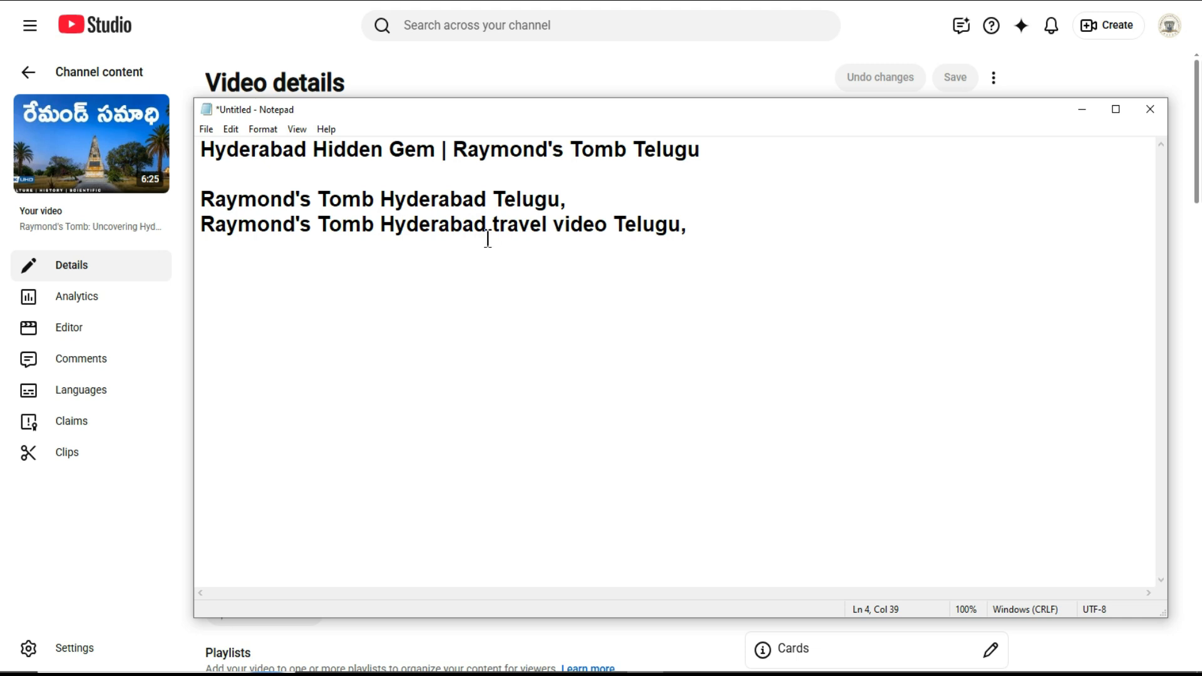
# Copy "Raymond's Tomb" to a new keyword line and complete it as "Raymond's Tomb travelling video telugu,".
pyautogui.moveTo(376, 226); pyautogui.dragTo(208, 228)
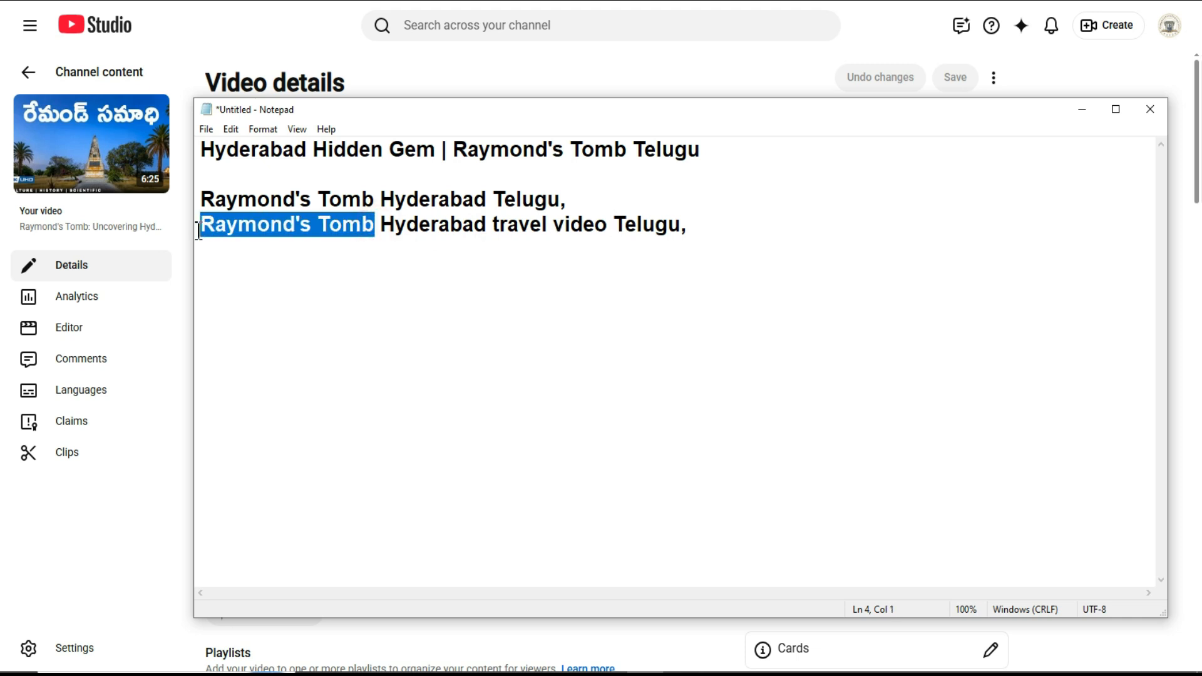
pyautogui.click(703, 236)
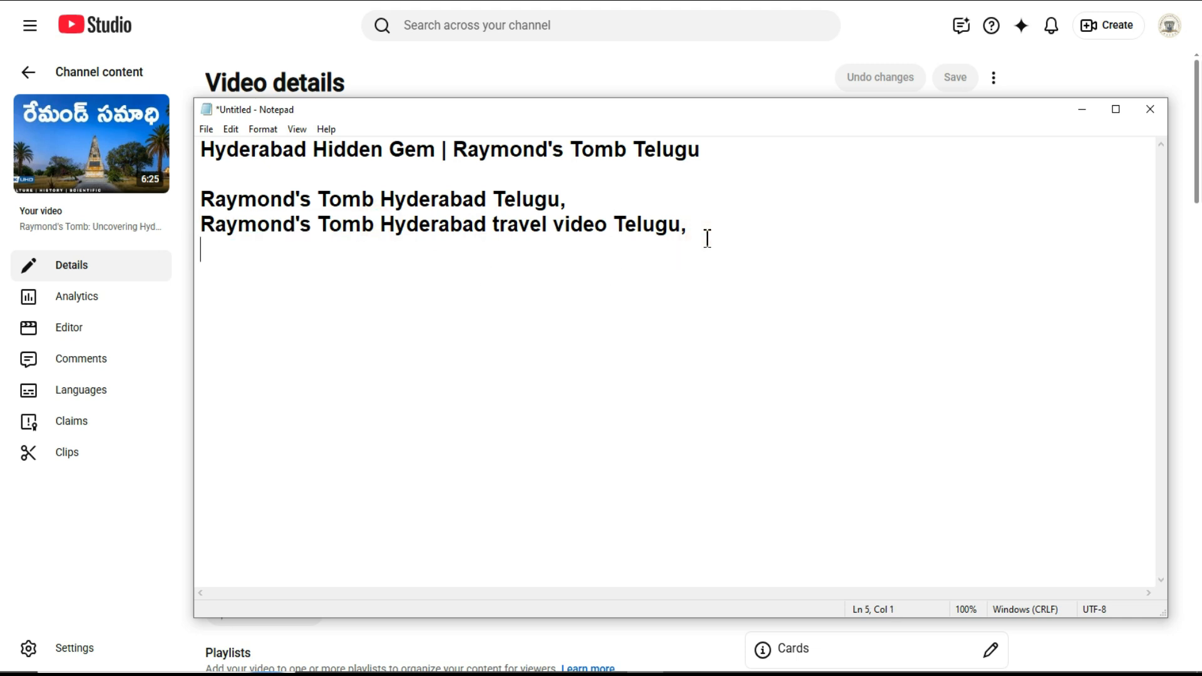
pyautogui.hotkey('ctrl', 'v')
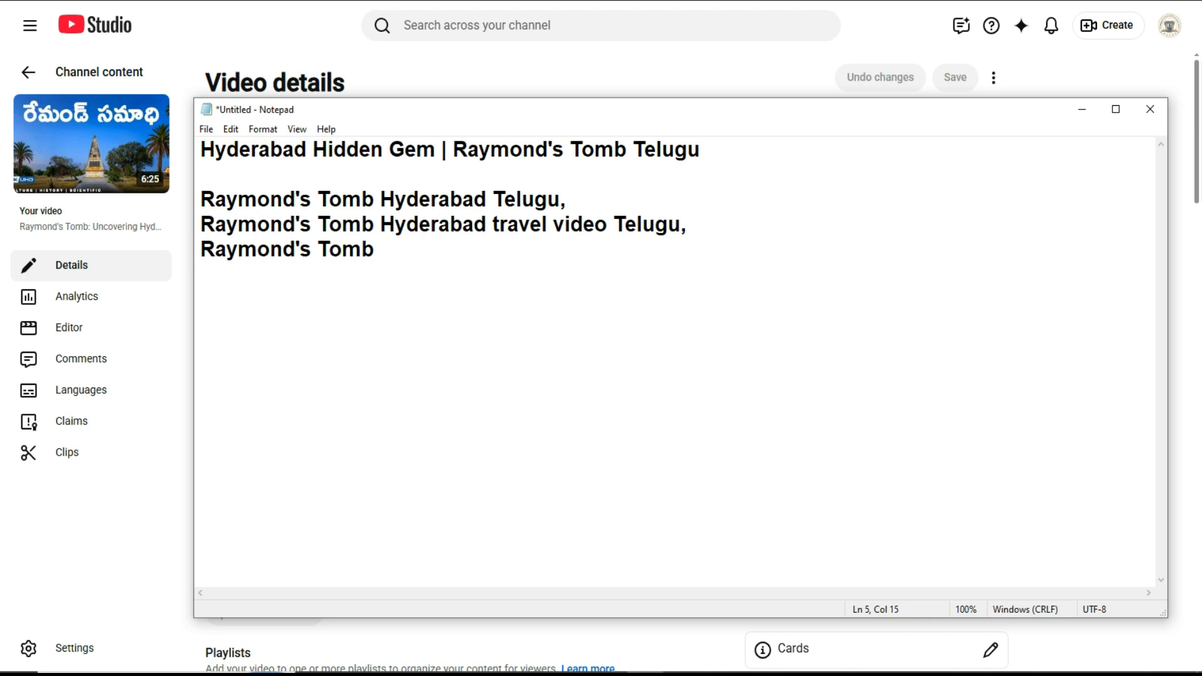
pyautogui.write('travelli')
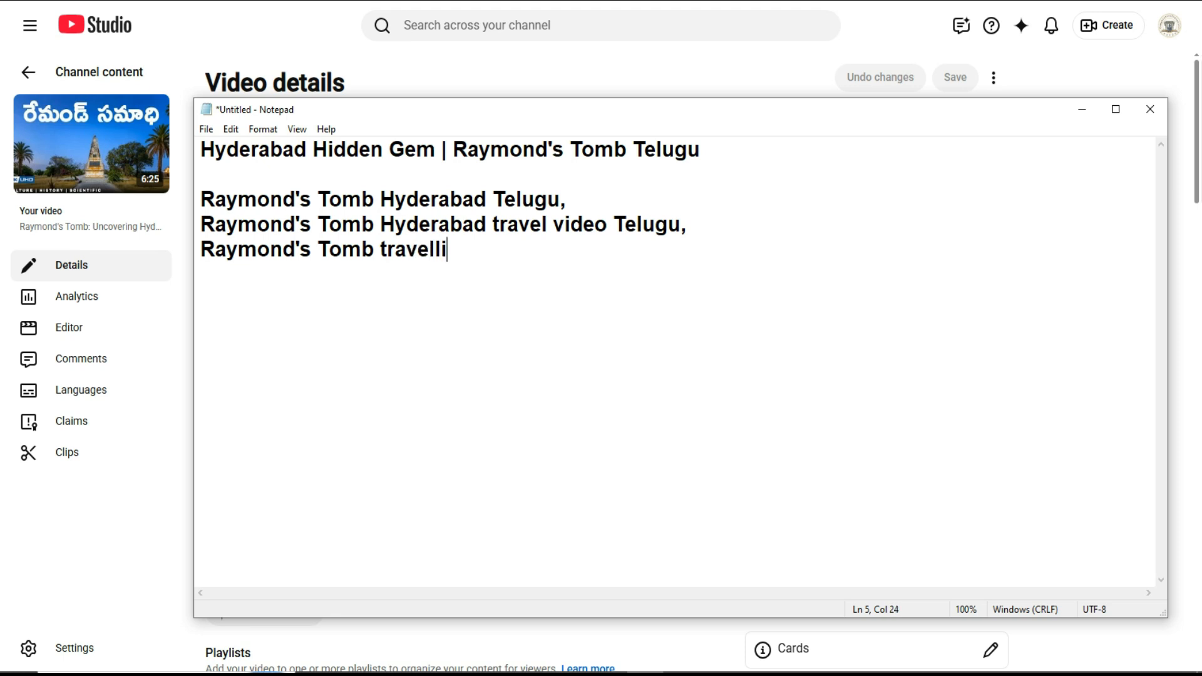
pyautogui.write('ng video')
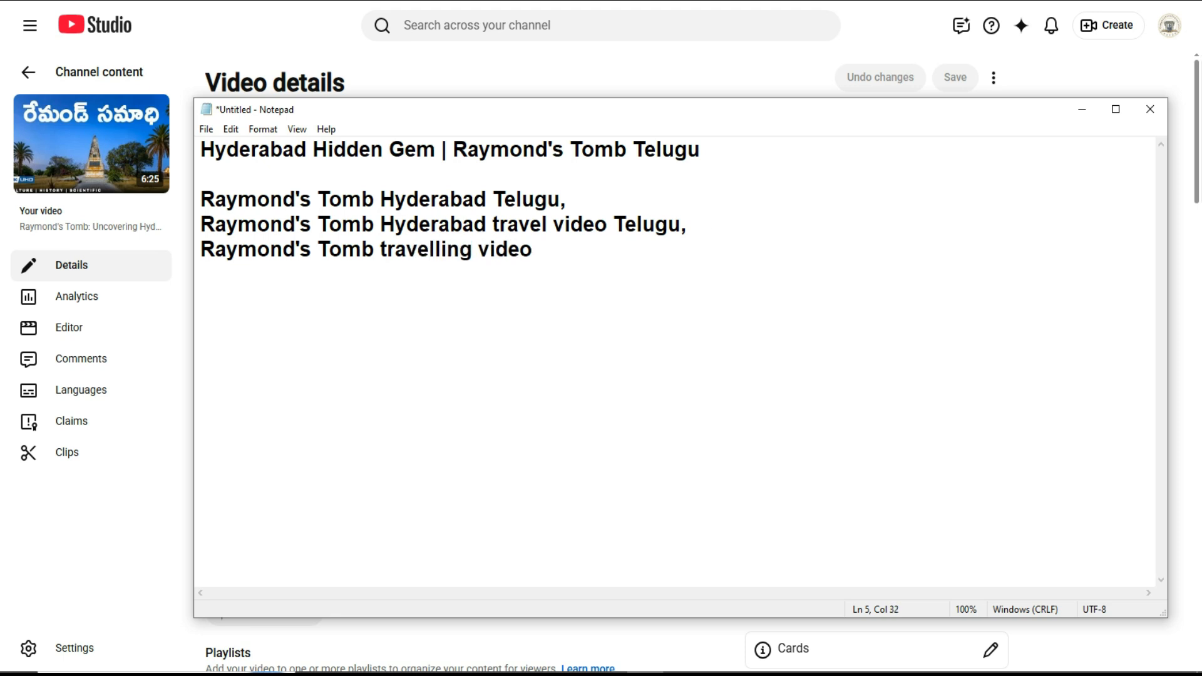
pyautogui.write(' telugu,')
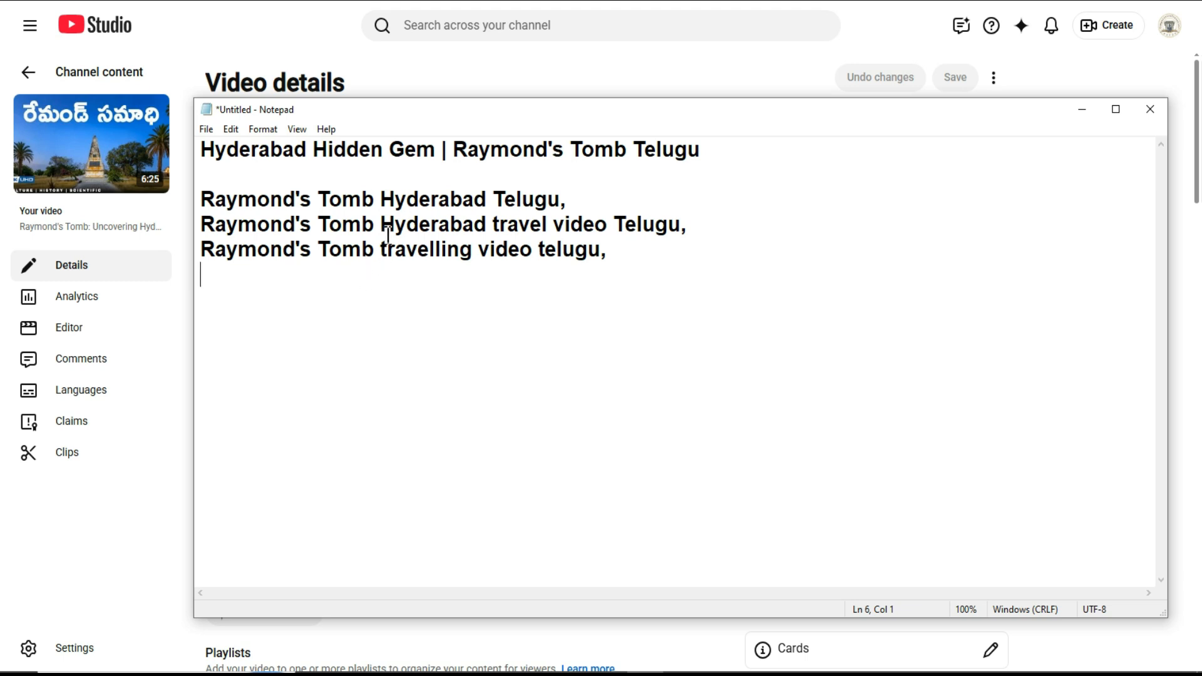
# Copy "Hyderabad travel video Telugu," from the second keyword line and paste it as its own line below the list.
pyautogui.moveTo(384, 226); pyautogui.dragTo(696, 224)
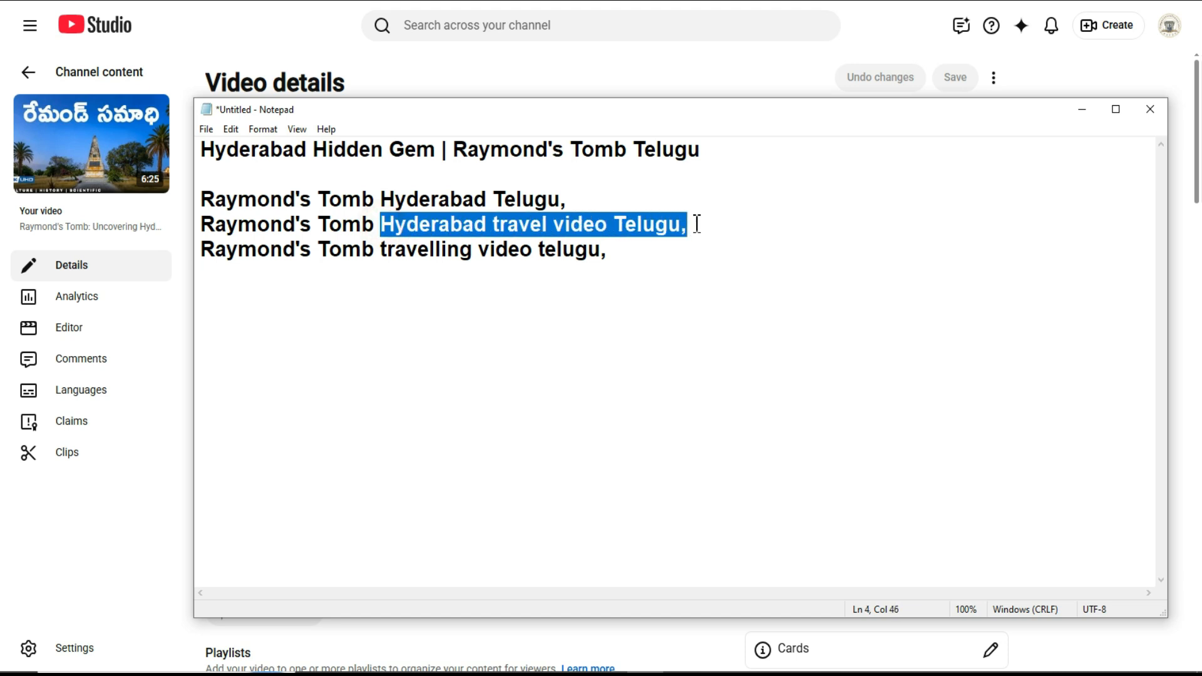
pyautogui.click(657, 262)
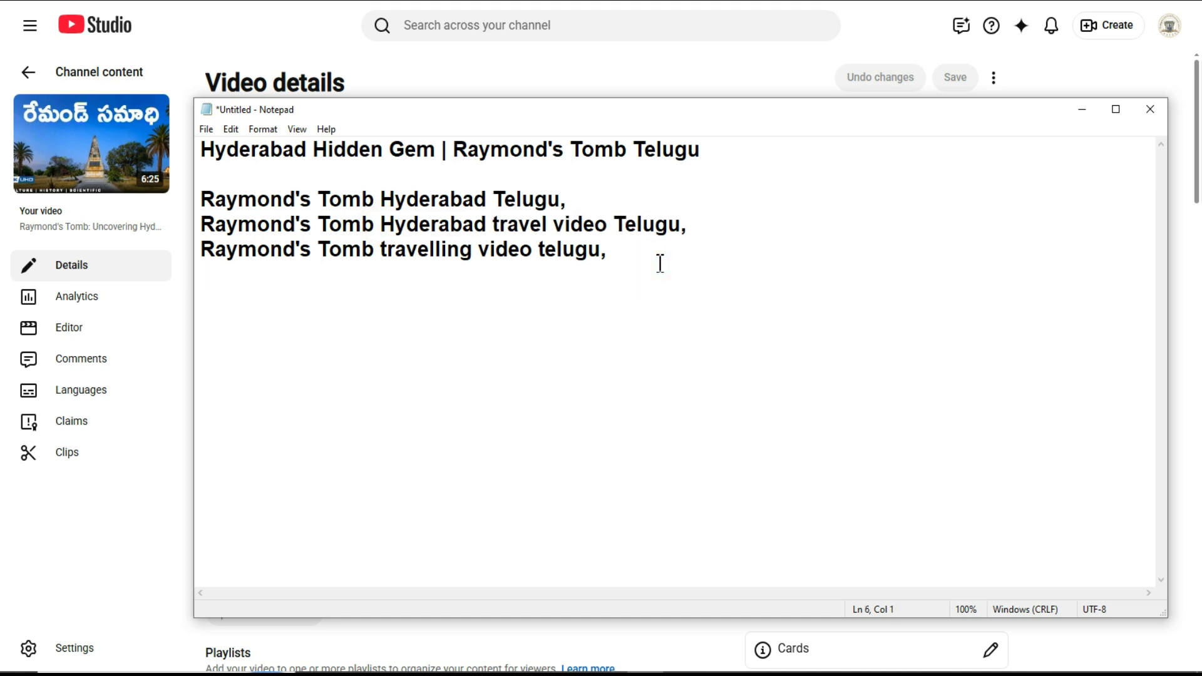
pyautogui.hotkey('ctrl', 'v')
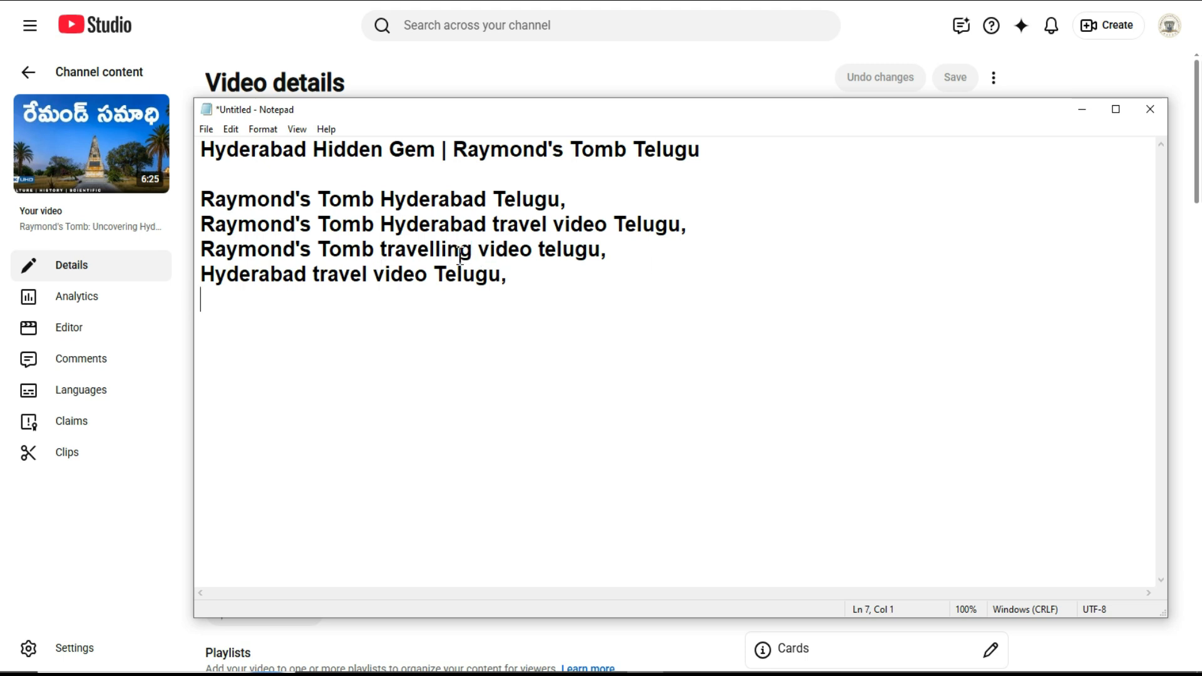
# Duplicate the "Raymond's Tomb travelling video telugu," line at the end of the list and replace "travelling" with "vlog" in the copy.
pyautogui.moveTo(617, 250); pyautogui.dragTo(188, 250)
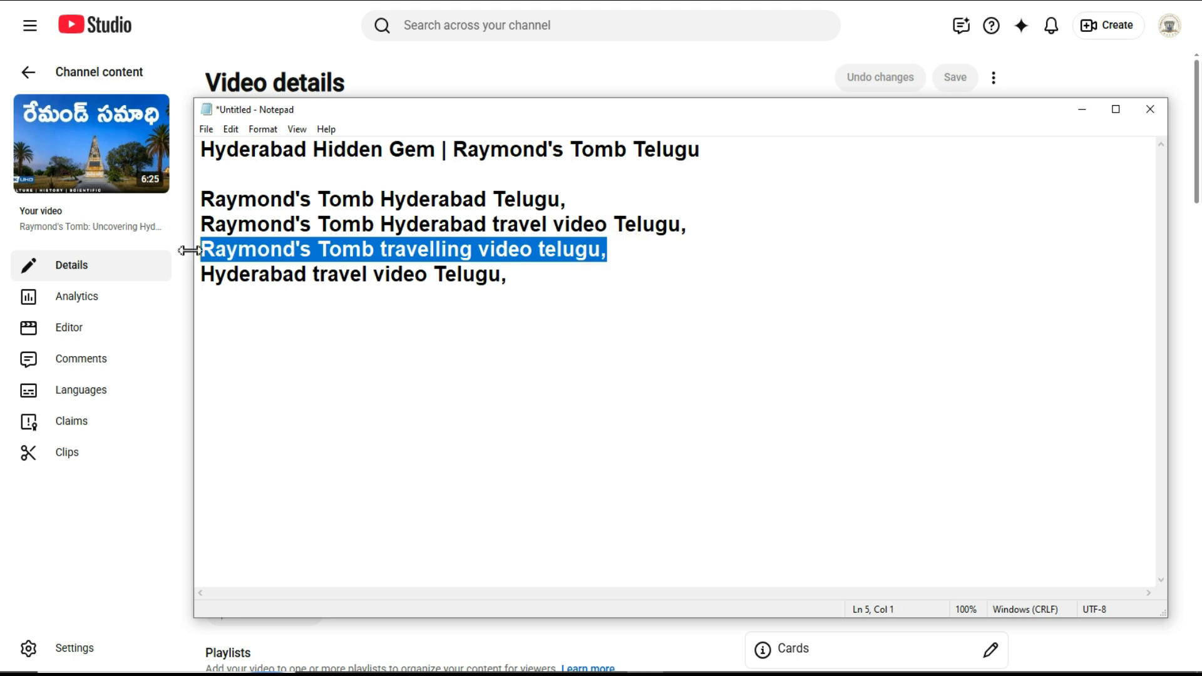
pyautogui.hotkey('ctrl', 'c')
pyautogui.click(538, 281)
pyautogui.press('Down')
pyautogui.hotkey('ctrl', 'v')
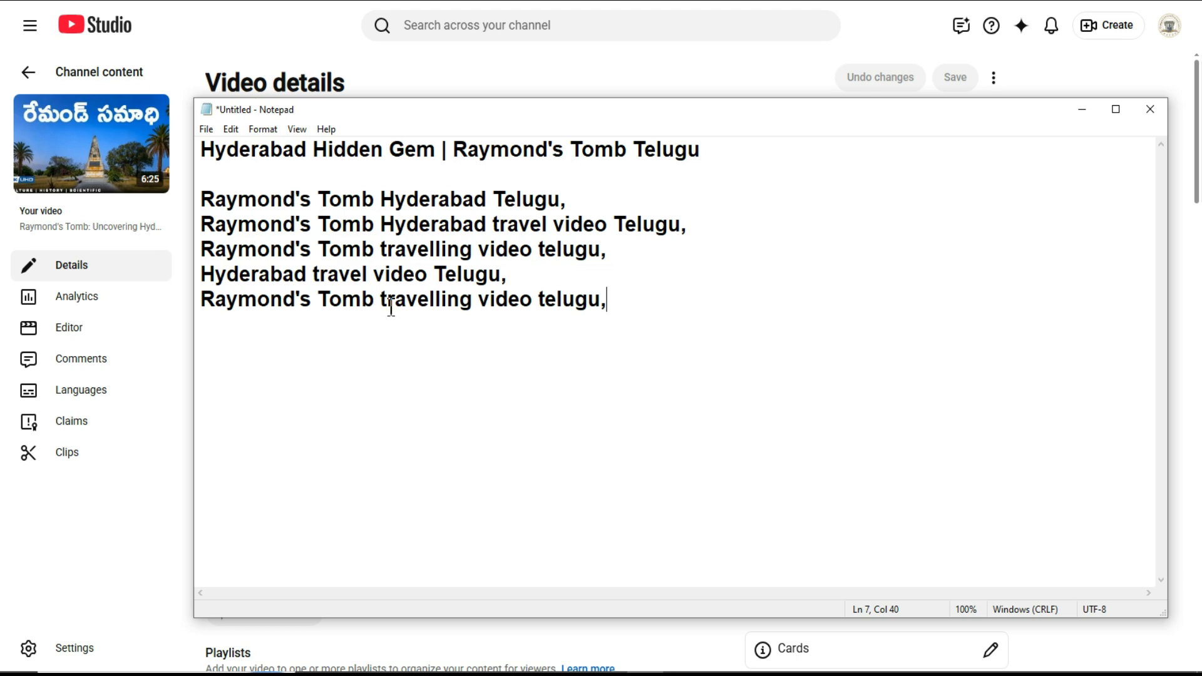
pyautogui.moveTo(380, 301); pyautogui.dragTo(471, 301)
pyautogui.write('vlog')
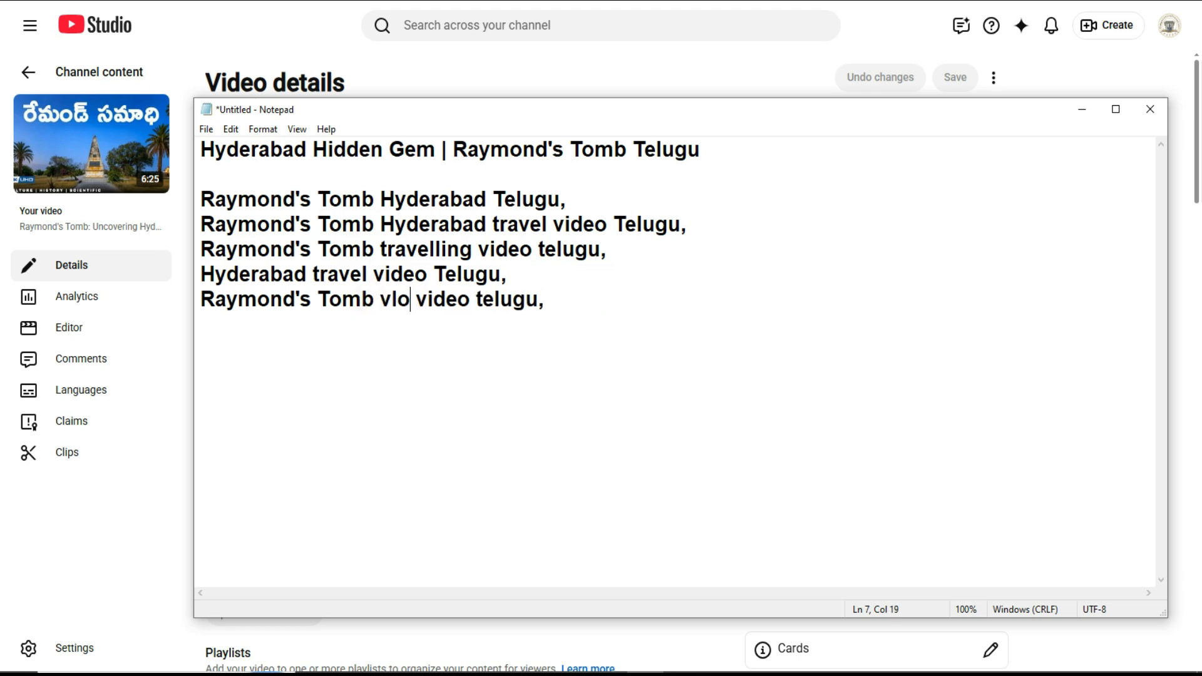
pyautogui.click(588, 307)
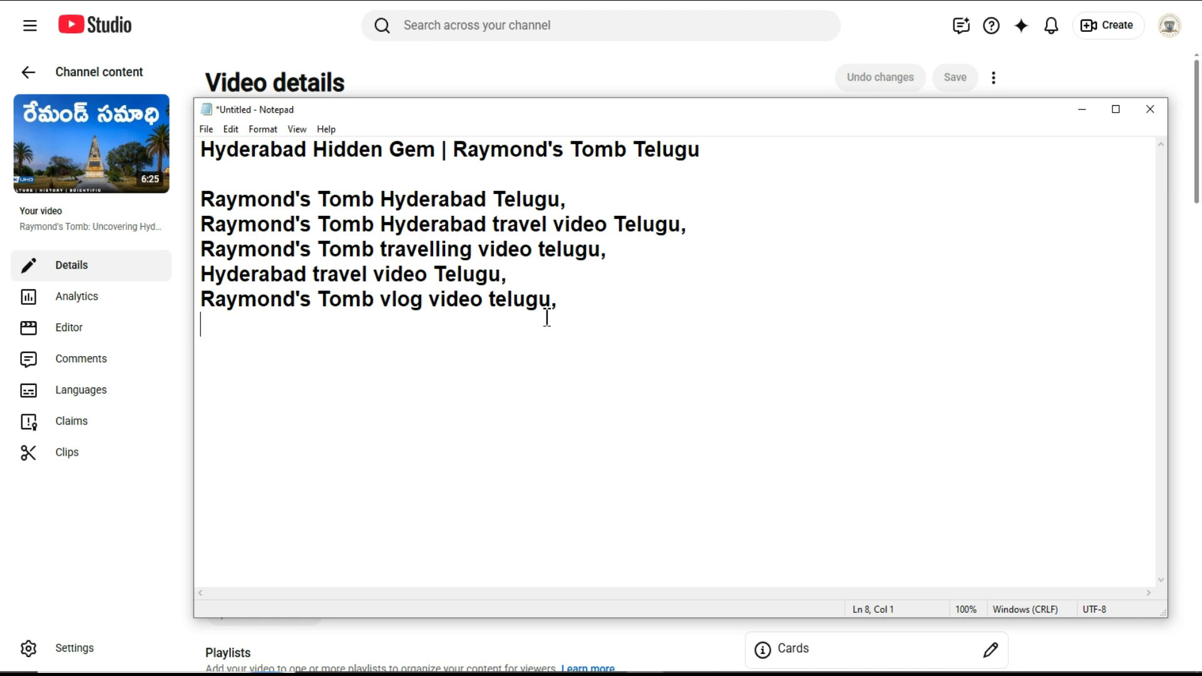
# Check the video's current title and description behind the notes, and paste a copy of "Raymond's Tomb" on a new line below the vlog keyword.
pyautogui.moveTo(504, 121); pyautogui.dragTo(533, 326)
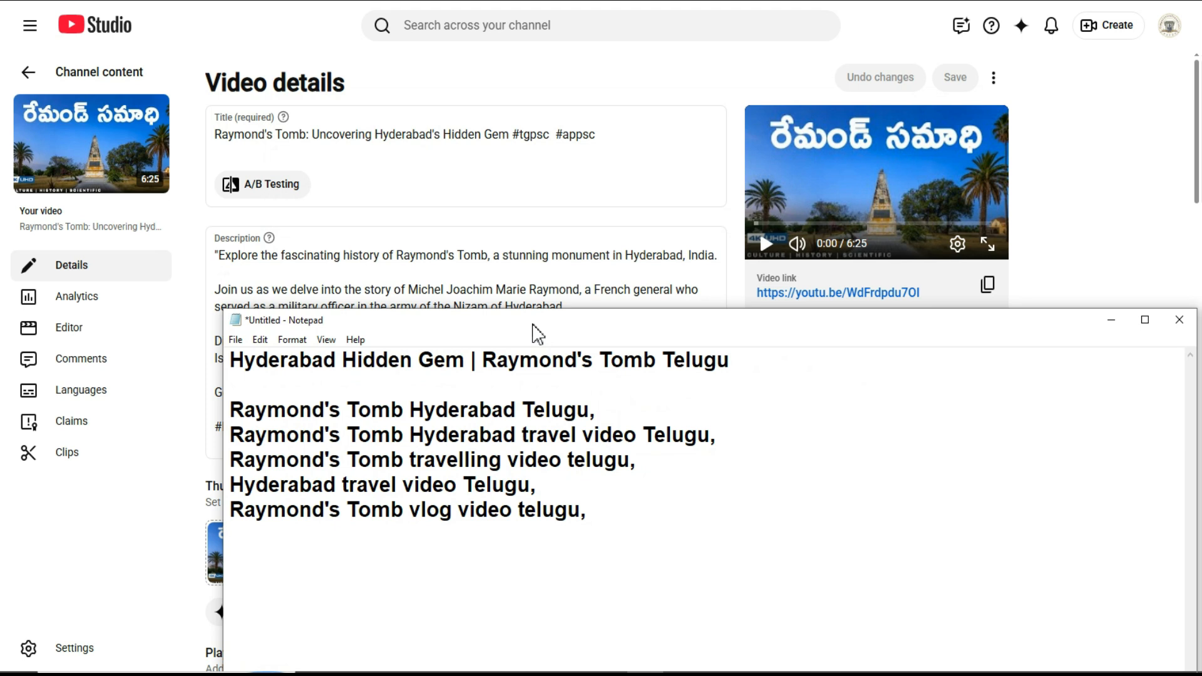
pyautogui.moveTo(532, 325); pyautogui.dragTo(580, 121)
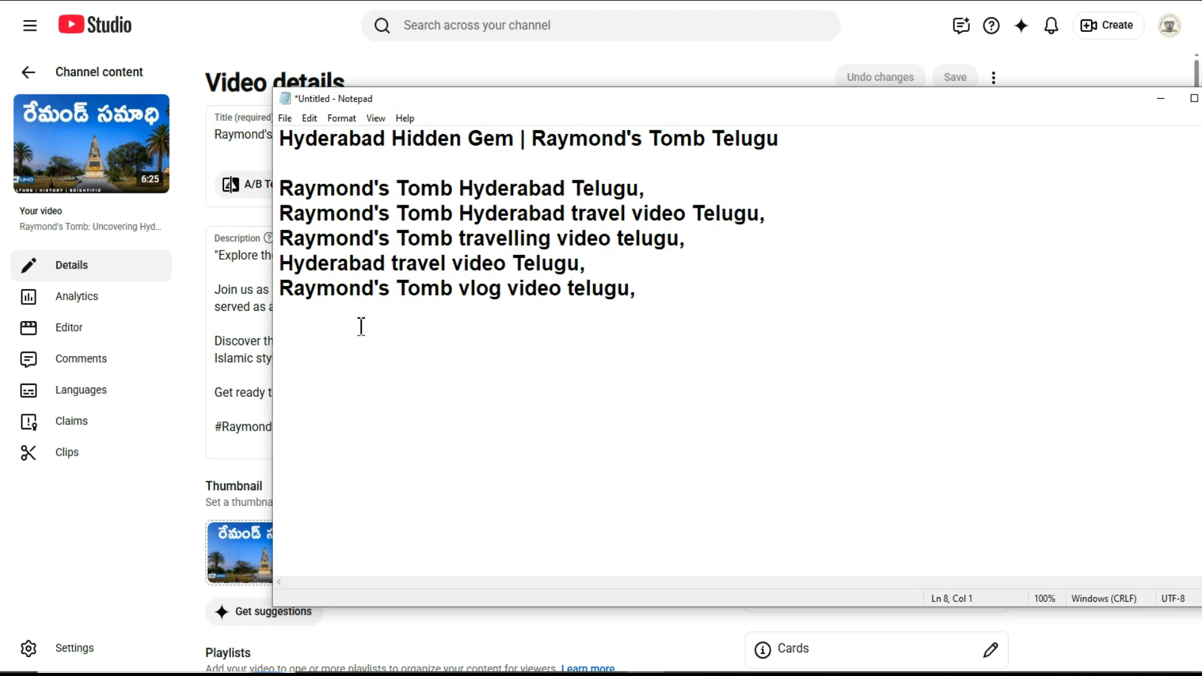
pyautogui.moveTo(454, 290); pyautogui.dragTo(275, 289)
pyautogui.click(319, 330)
pyautogui.click(307, 320)
pyautogui.hotkey('ctrl', 'v')
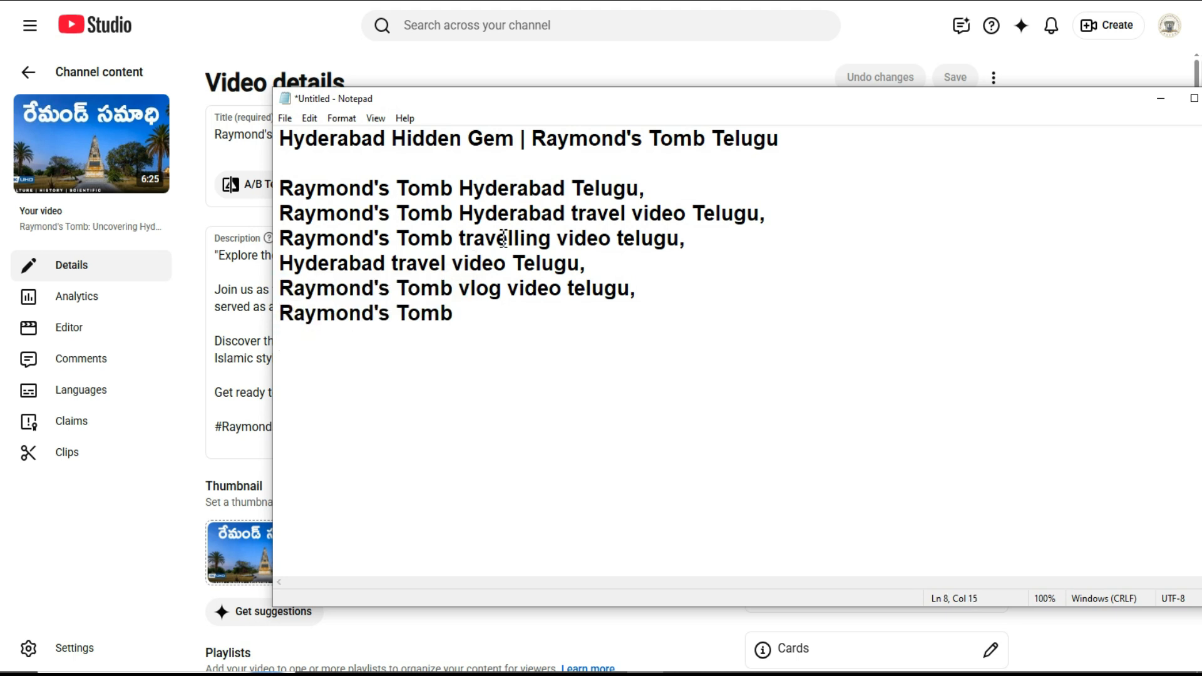
# Copy "Hyderabad" onto the last line, complete it as "Raymond's Tomb Hyderabad address telugu," and start a new line.
pyautogui.moveTo(462, 213); pyautogui.dragTo(565, 216)
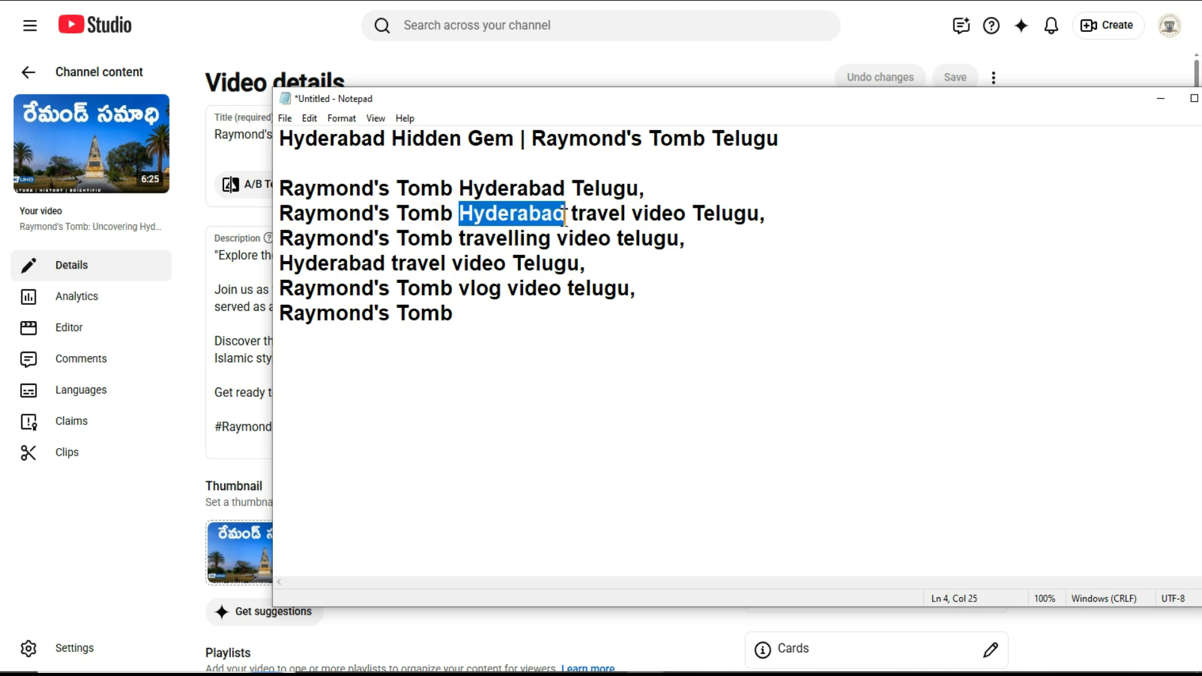
pyautogui.hotkey('ctrl', 'c')
pyautogui.click(503, 317)
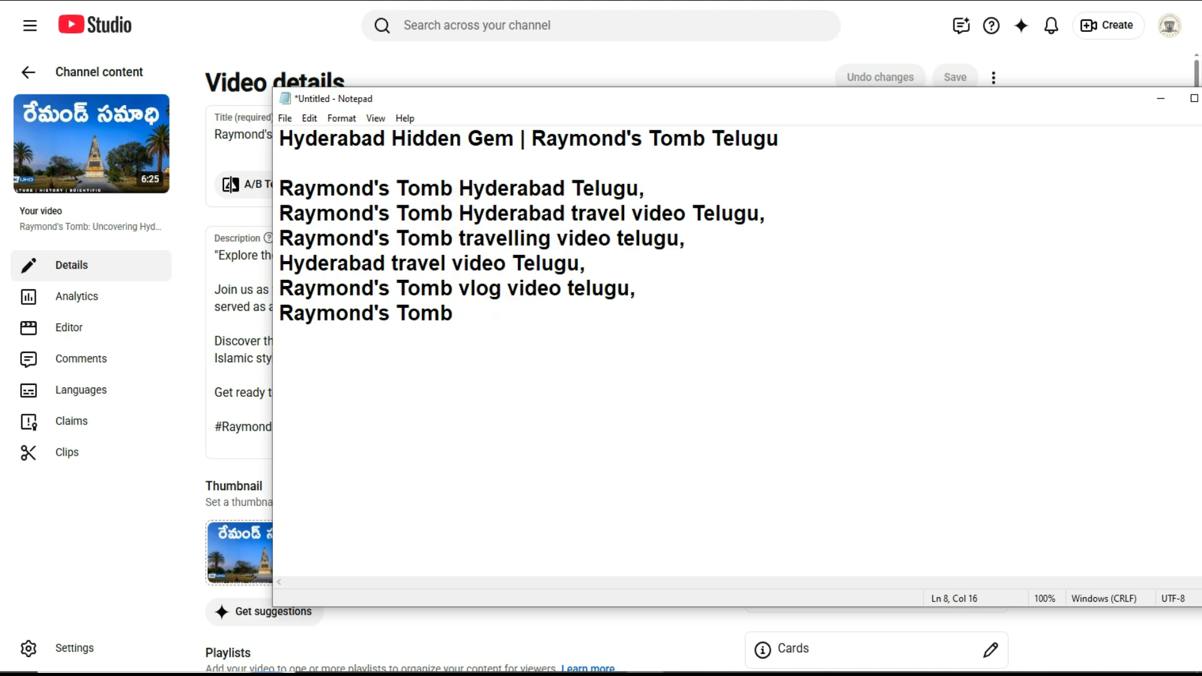
pyautogui.hotkey('ctrl', 'v')
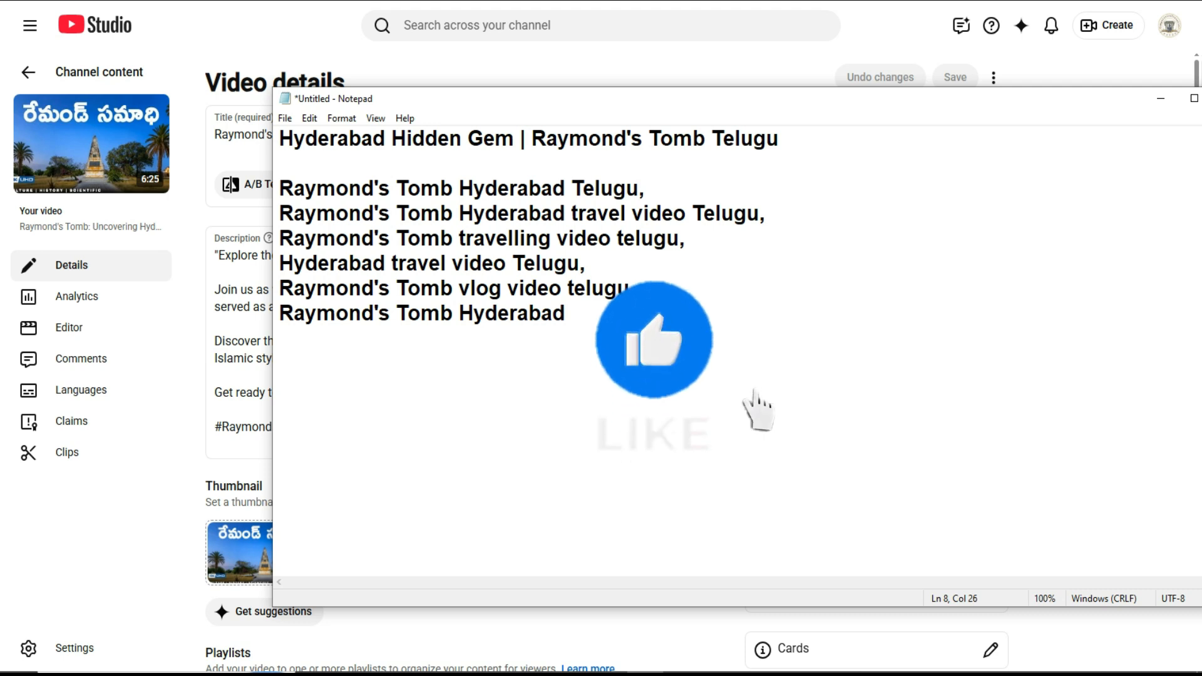
pyautogui.write('addr')
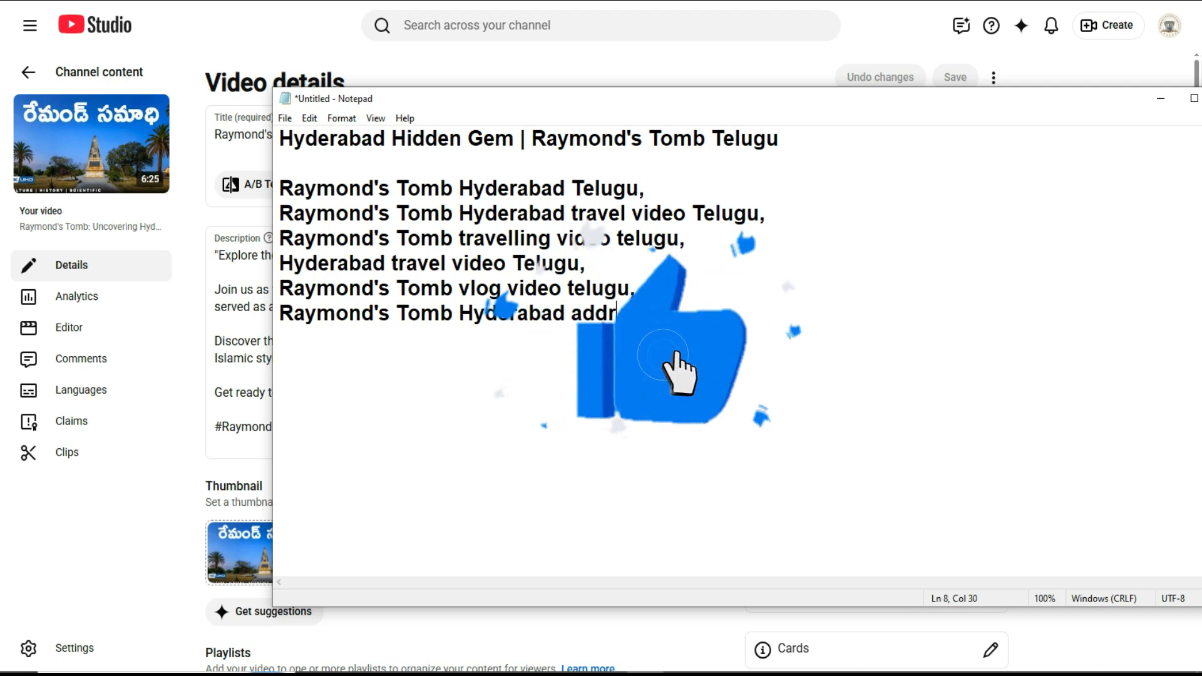
pyautogui.write('ess te')
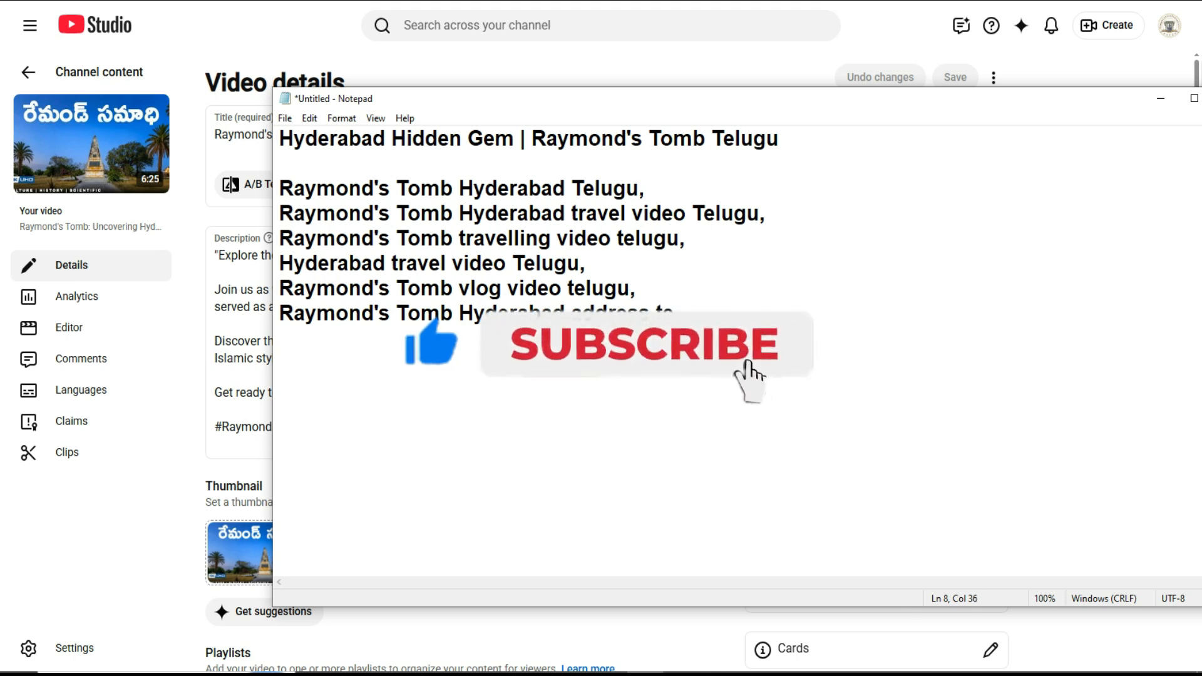
pyautogui.write('lugu,')
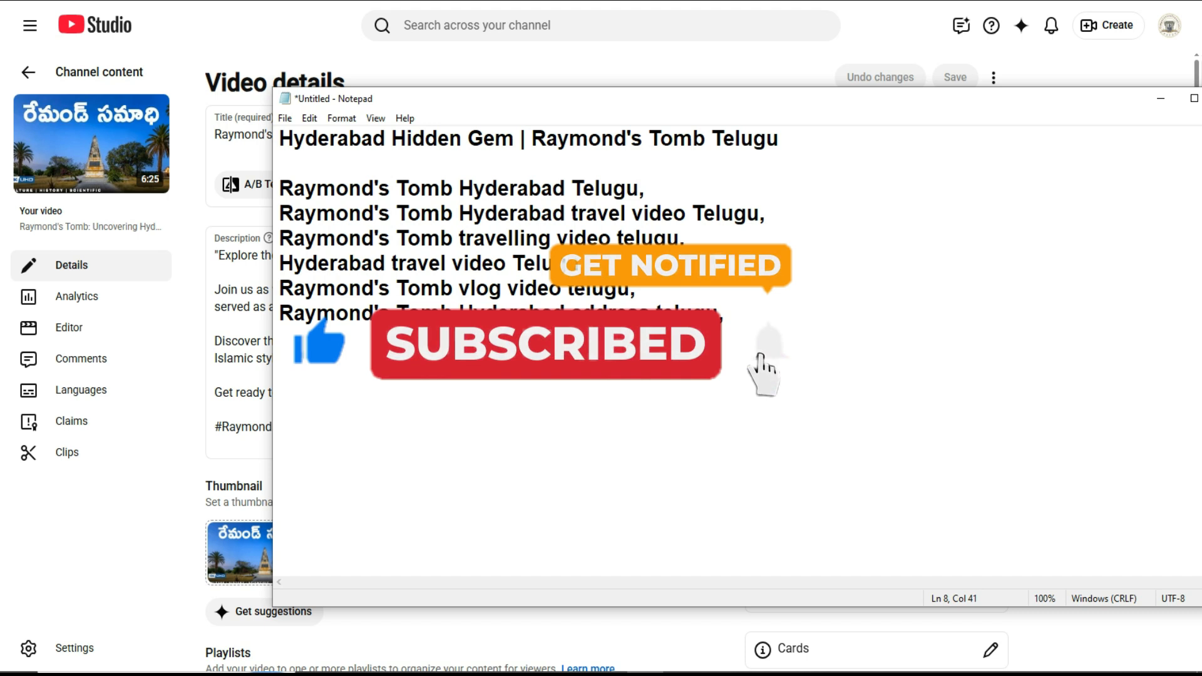
pyautogui.press('Return')
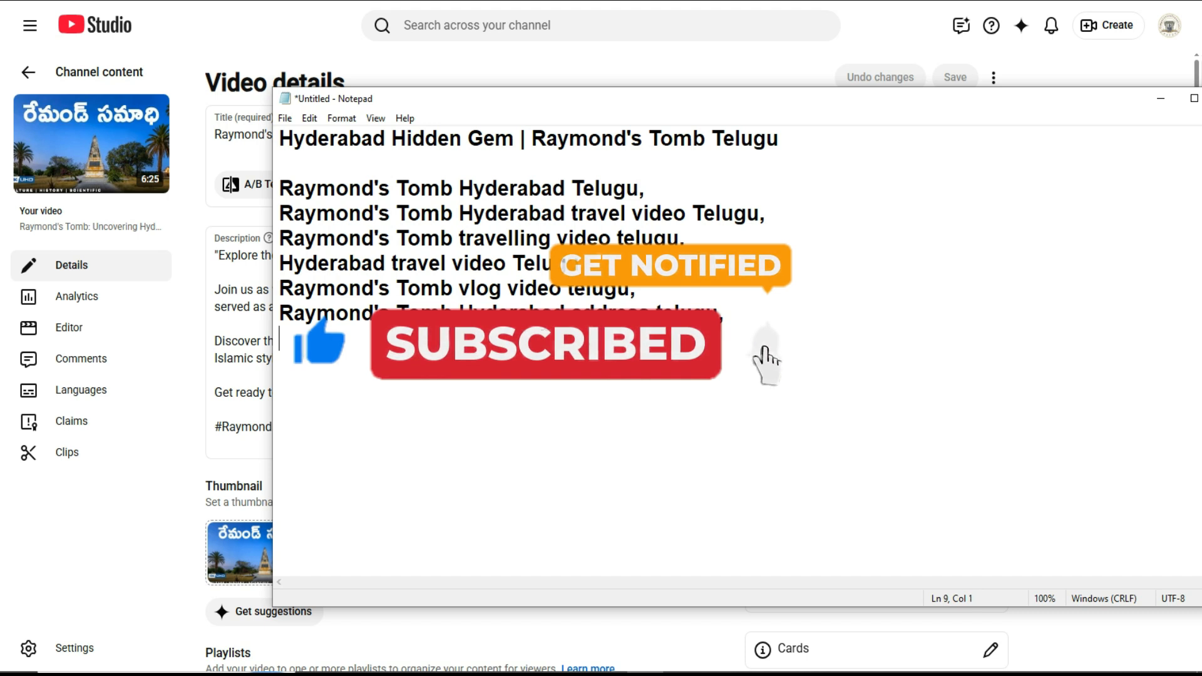
# Duplicate the address keyword on the next line and replace "address" with "location" in the copy.
pyautogui.moveTo(732, 316); pyautogui.dragTo(263, 316)
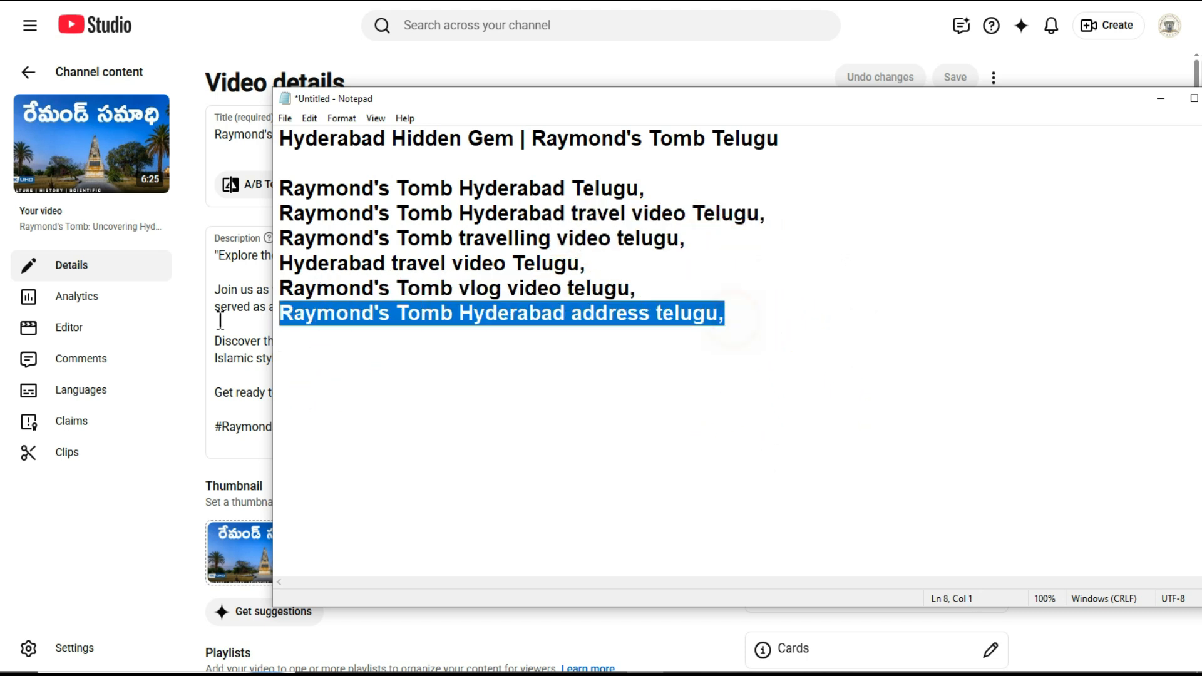
pyautogui.click(736, 313)
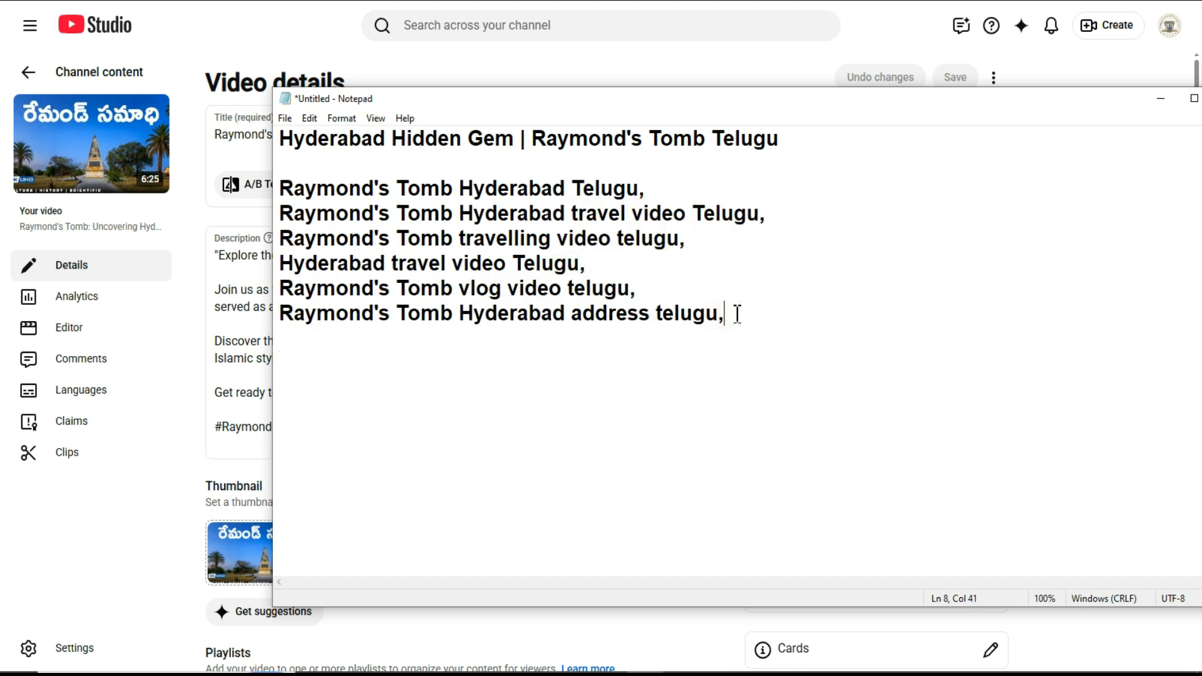
pyautogui.hotkey('ctrl', 'v')
pyautogui.moveTo(573, 343); pyautogui.dragTo(651, 346)
pyautogui.write('location')
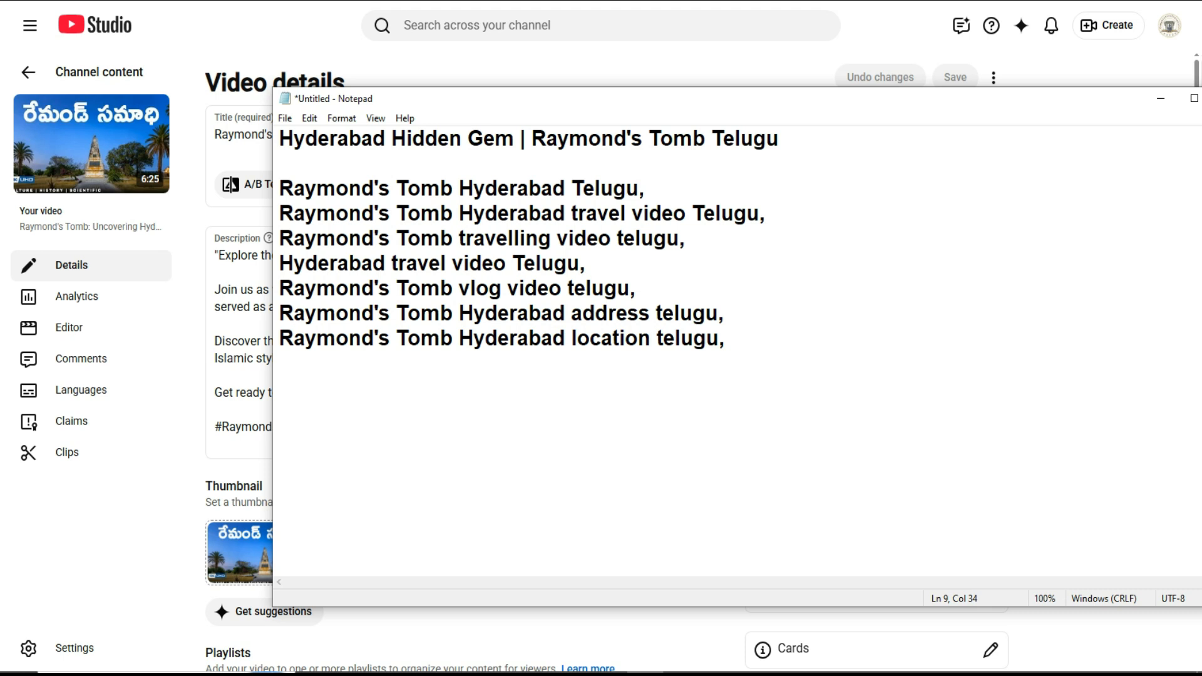
pyautogui.click(758, 351)
pyautogui.click(745, 346)
pyautogui.press('Return')
# Copy "Hyderabad Hidden Gem" and "Raymond's Tomb Telugu" from the title and join them on a new line at the end of the list.
pyautogui.moveTo(511, 138); pyautogui.dragTo(281, 150)
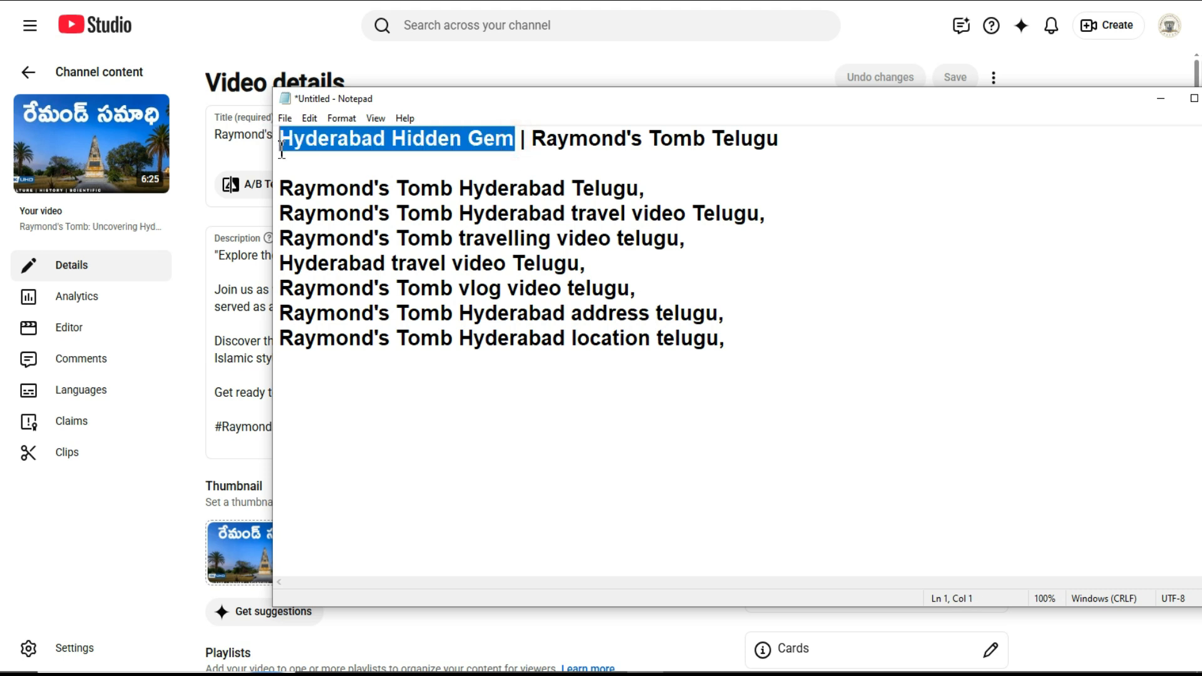
pyautogui.click(751, 347)
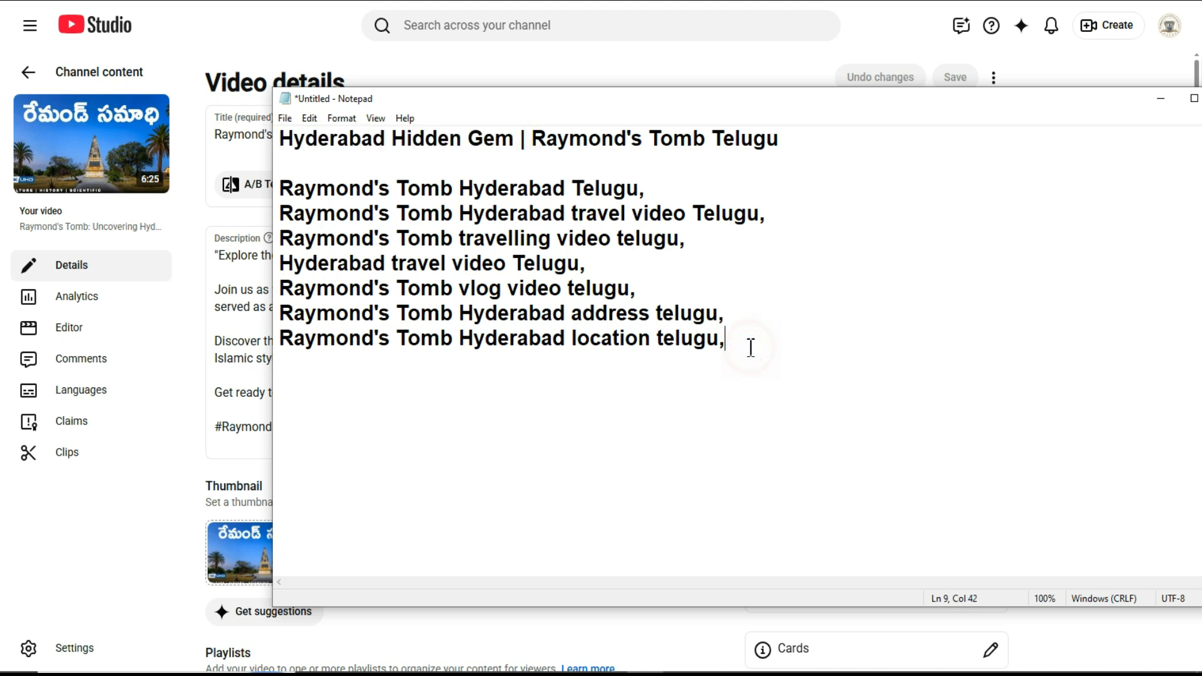
pyautogui.press('Return')
pyautogui.hotkey('ctrl', 'v')
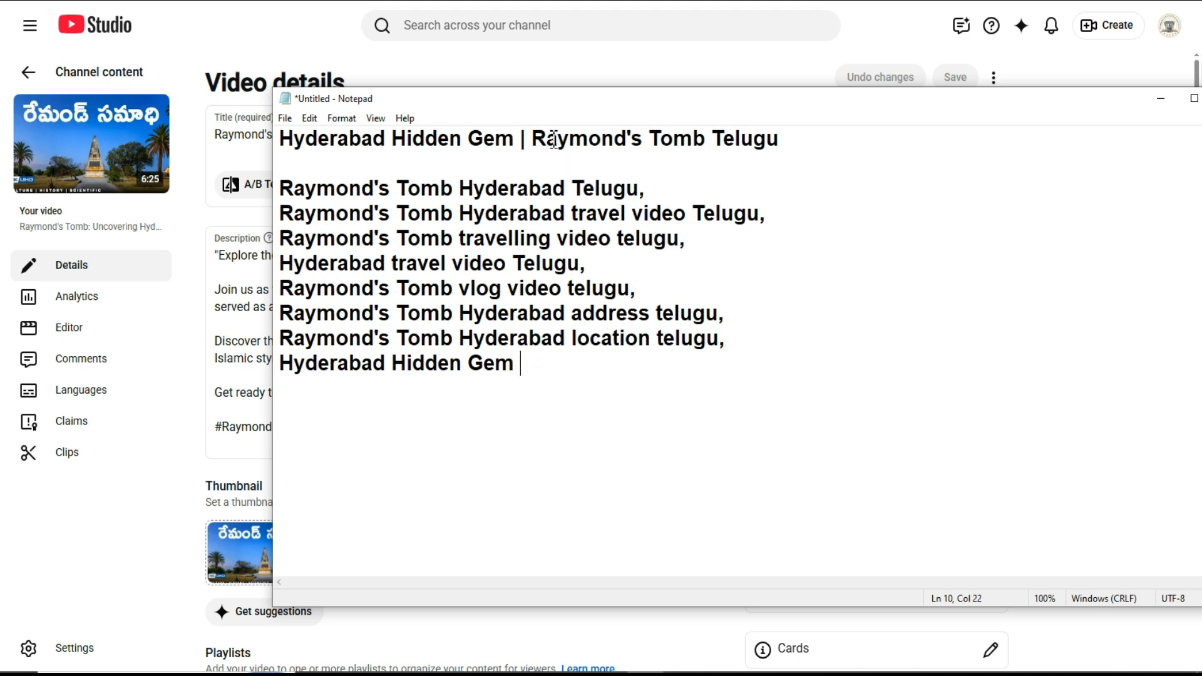
pyautogui.moveTo(532, 138); pyautogui.dragTo(786, 138)
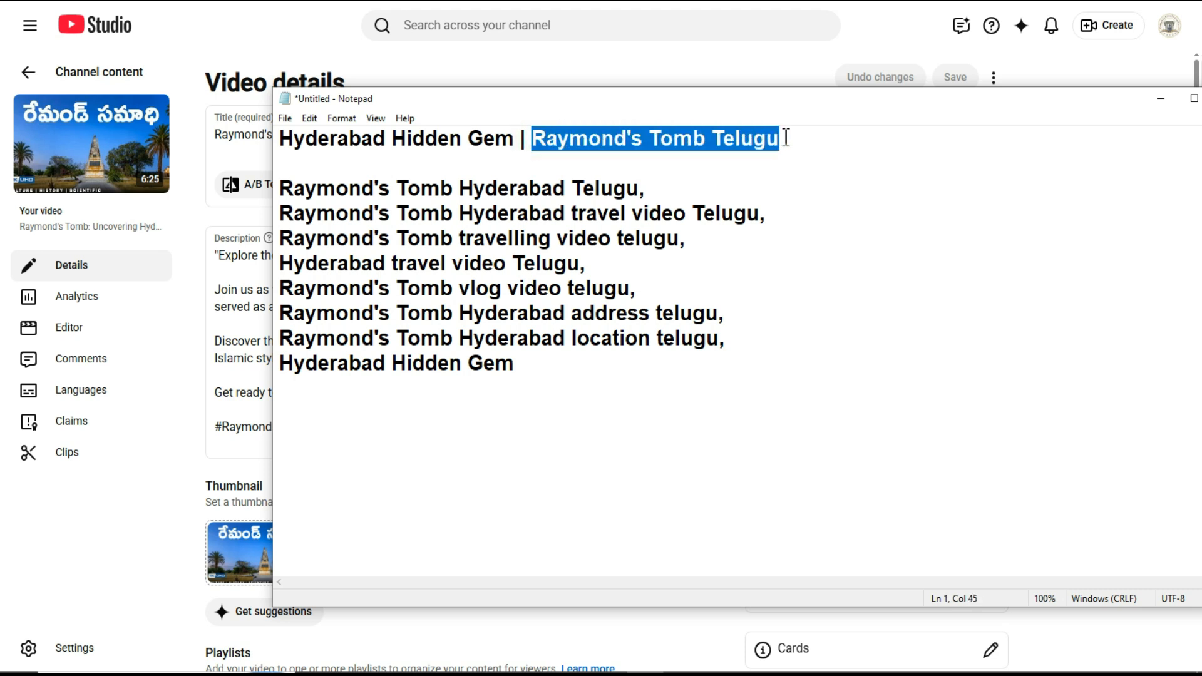
pyautogui.click(564, 368)
pyautogui.hotkey('ctrl', 'v')
# Copy the "|" separator from the title and insert it after "Hyderabad Hidden Gem" in the last line.
pyautogui.click(522, 363)
pyautogui.moveTo(527, 139); pyautogui.dragTo(516, 139)
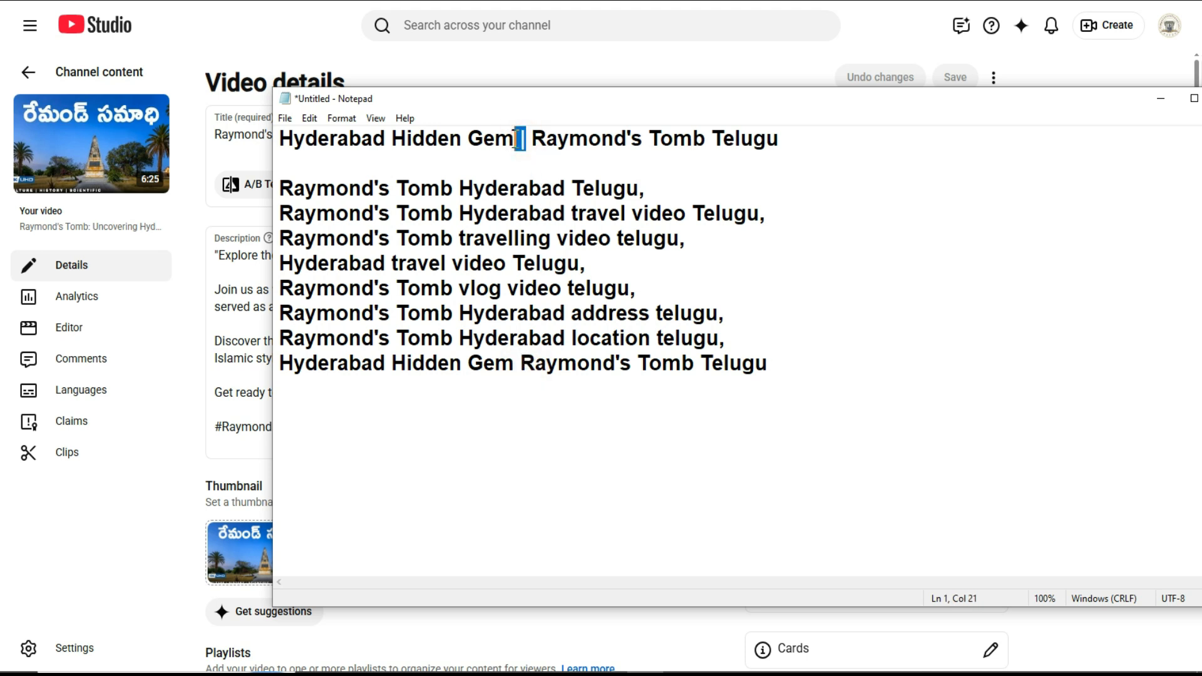
pyautogui.click(516, 367)
pyautogui.hotkey('ctrl', 'v')
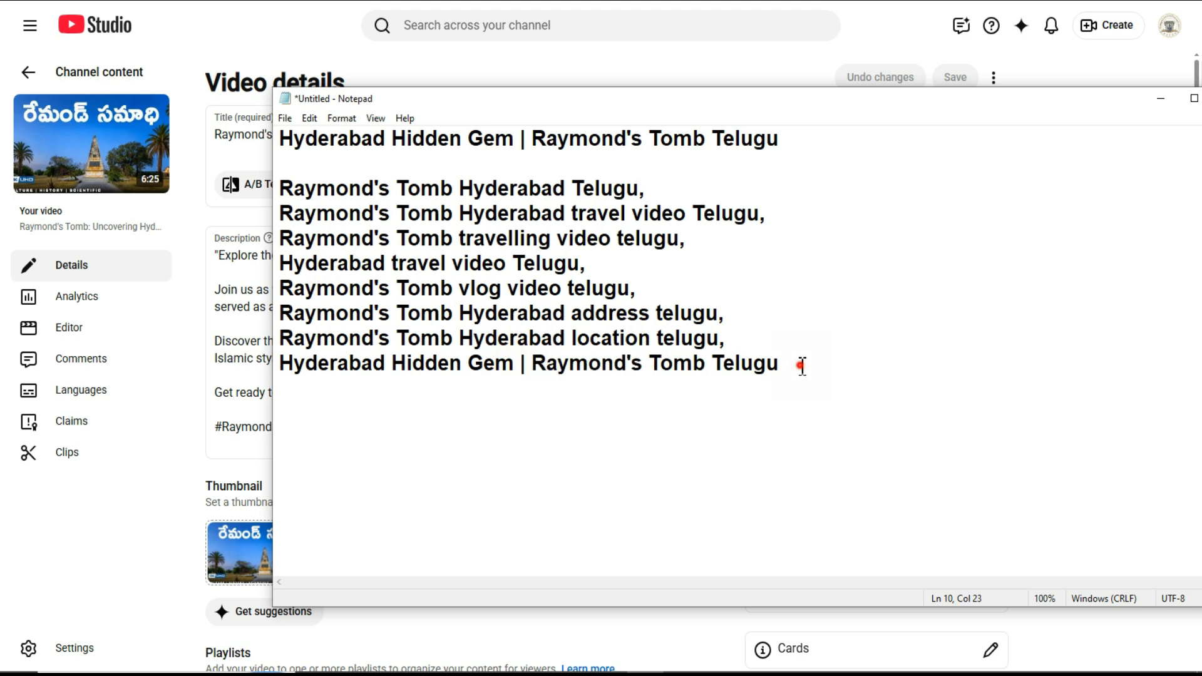
# Move the "Hyderabad Hidden Gem | Raymond's Tomb Telugu" line to the top of the keyword list as its own line, ending with a comma.
pyautogui.moveTo(802, 366); pyautogui.dragTo(215, 371)
pyautogui.hotkey('ctrl', 'x')
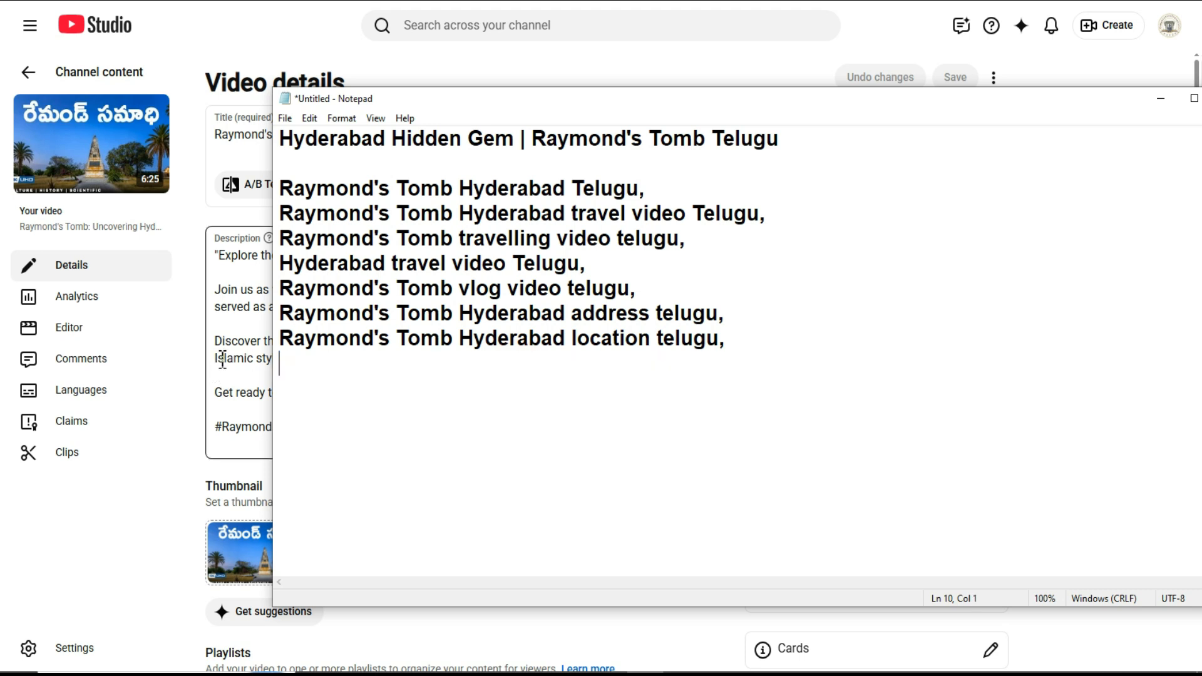
pyautogui.click(282, 186)
pyautogui.hotkey('ctrl', 'v')
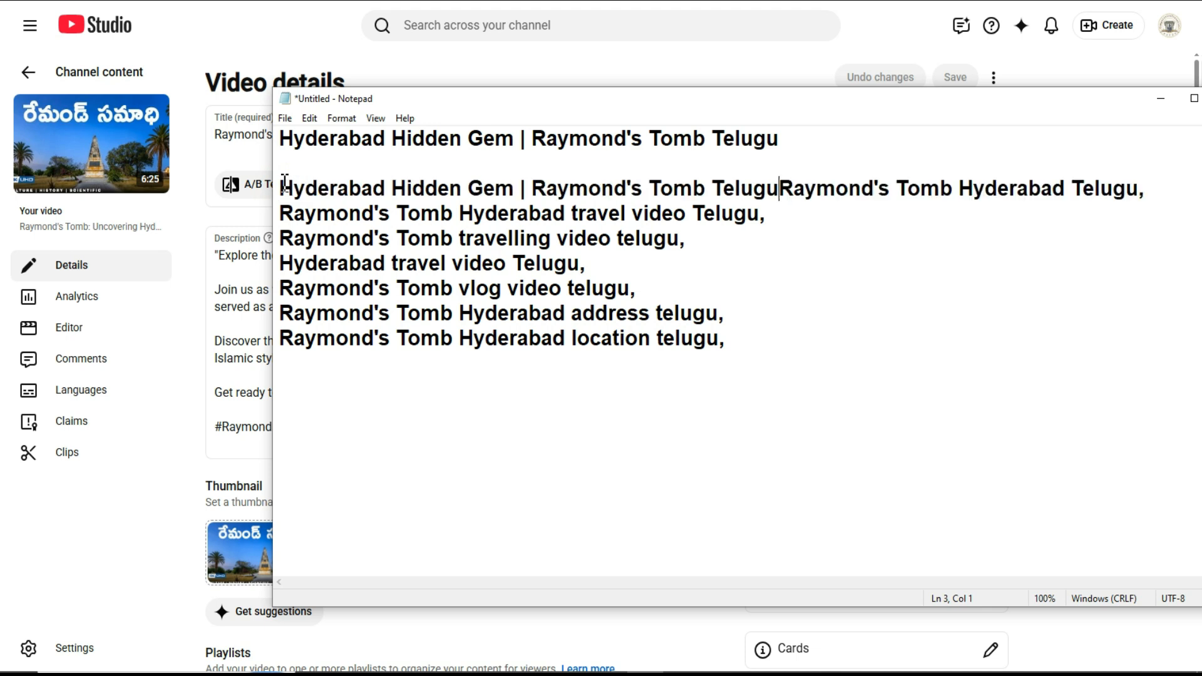
pyautogui.press('Return')
pyautogui.click(791, 193)
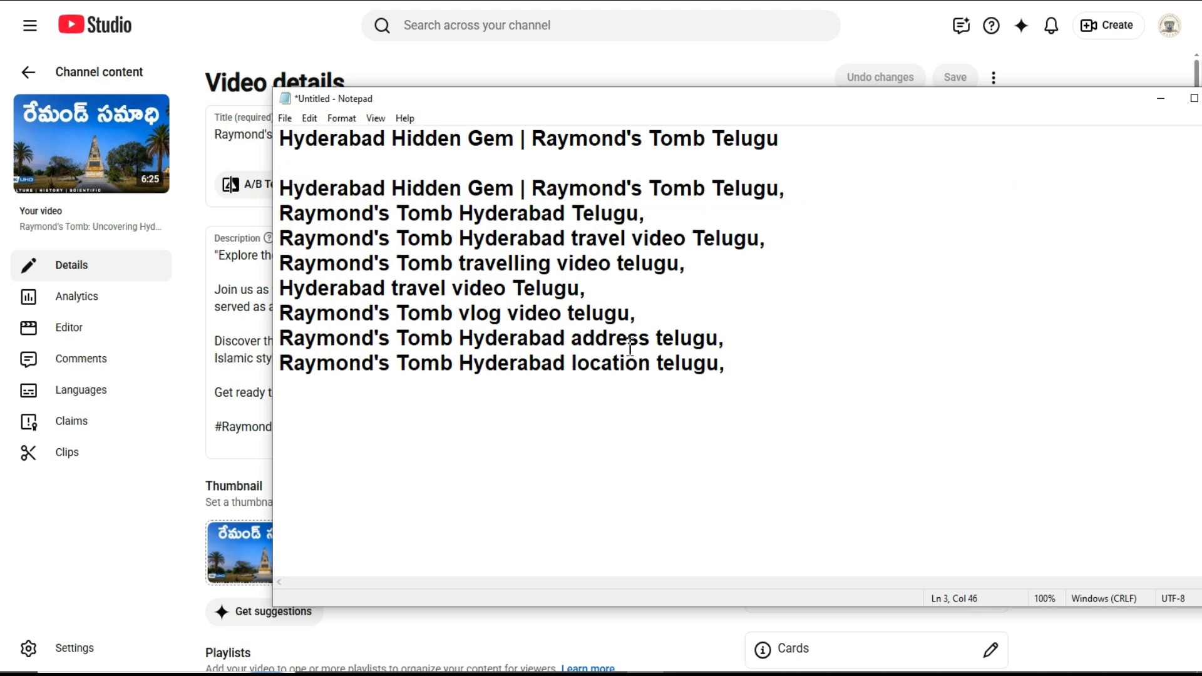
# Replace the video's title with the drafted "Hyderabad Hidden Gem | Raymond's Tomb Telugu" line from Notepad.
pyautogui.click(734, 372)
pyautogui.moveTo(782, 139); pyautogui.dragTo(268, 135)
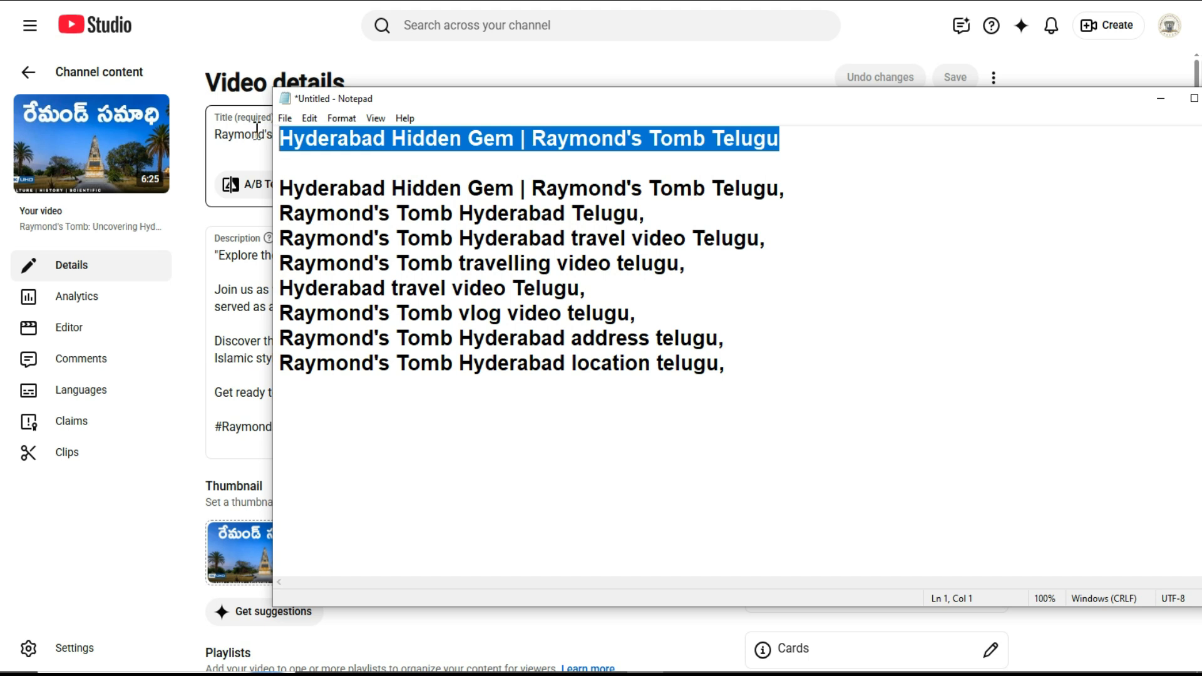
pyautogui.click(257, 132)
pyautogui.moveTo(604, 134); pyautogui.dragTo(156, 147)
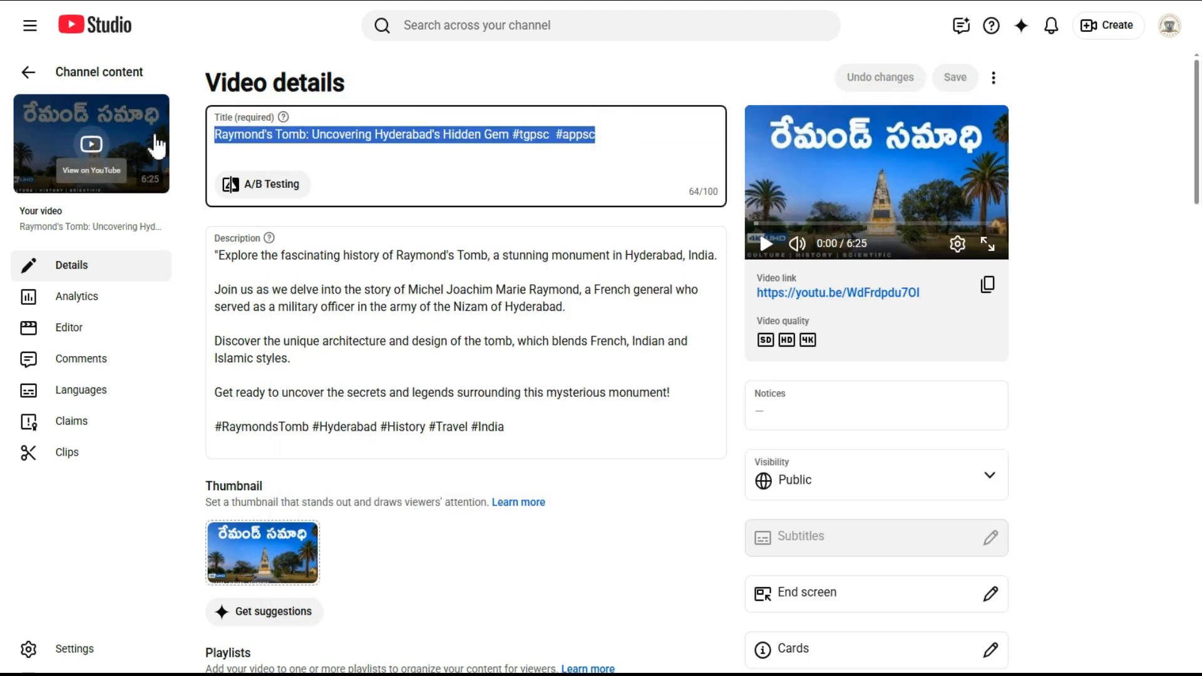
pyautogui.hotkey('ctrl', 'v')
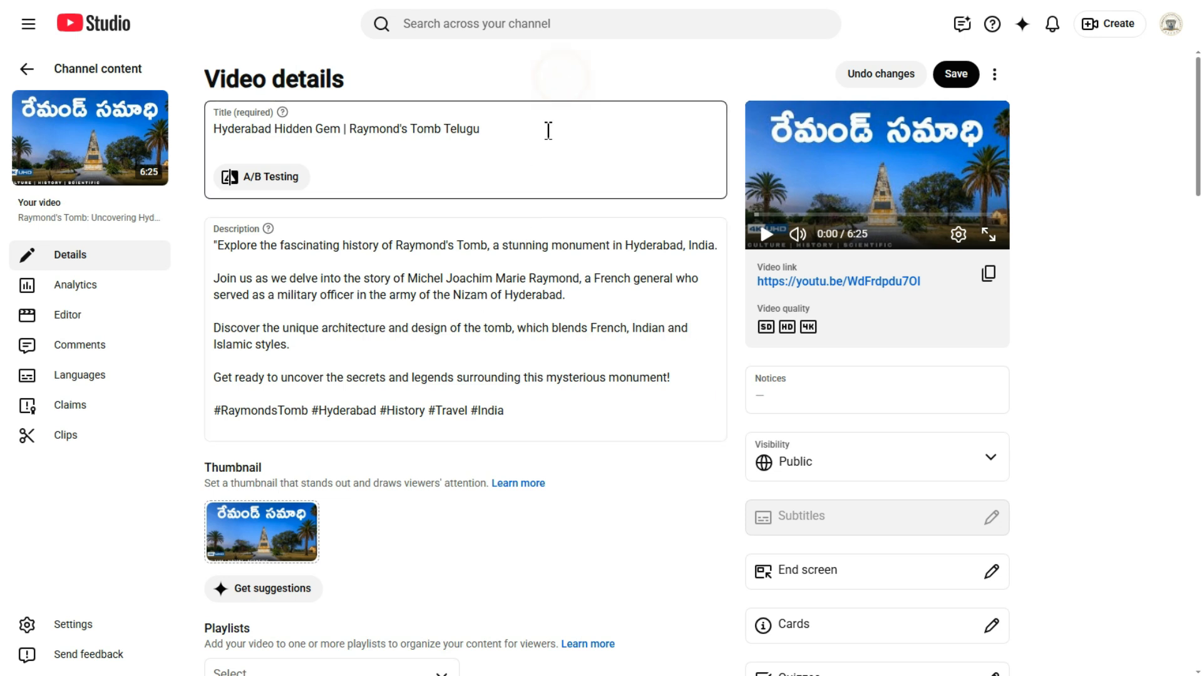
# Switch to Notepad and copy the whole comma-separated keyword list.
pyautogui.hotkey('alt', 'Tab')
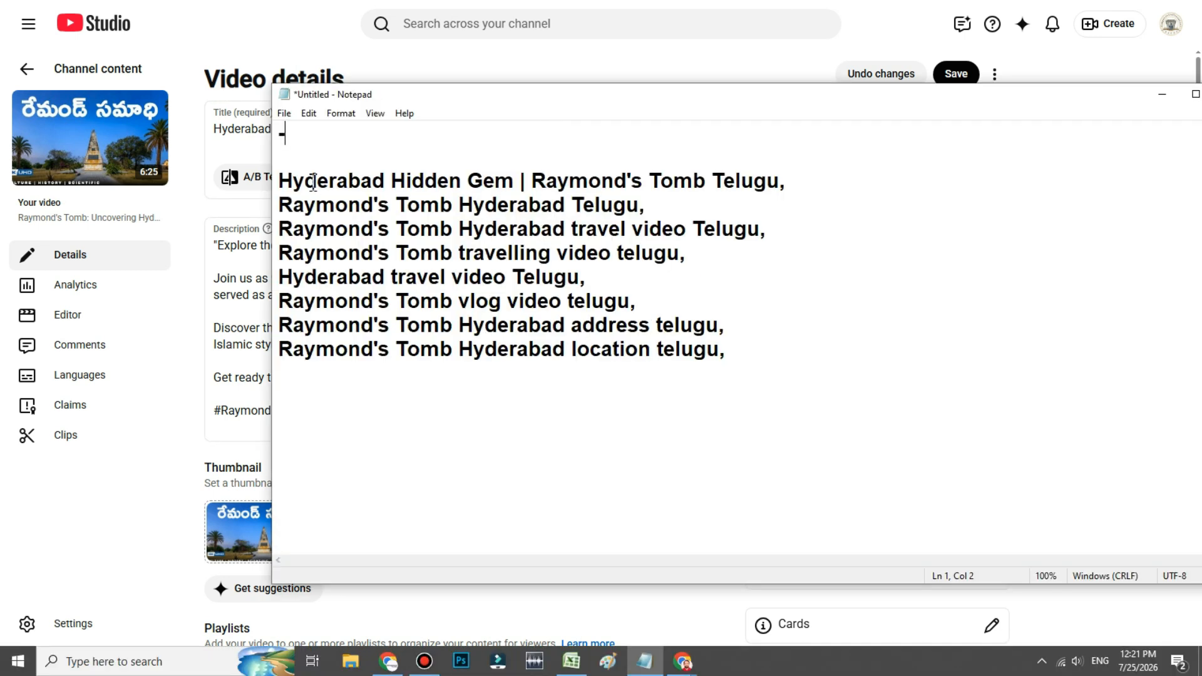
pyautogui.moveTo(278, 181); pyautogui.dragTo(682, 389)
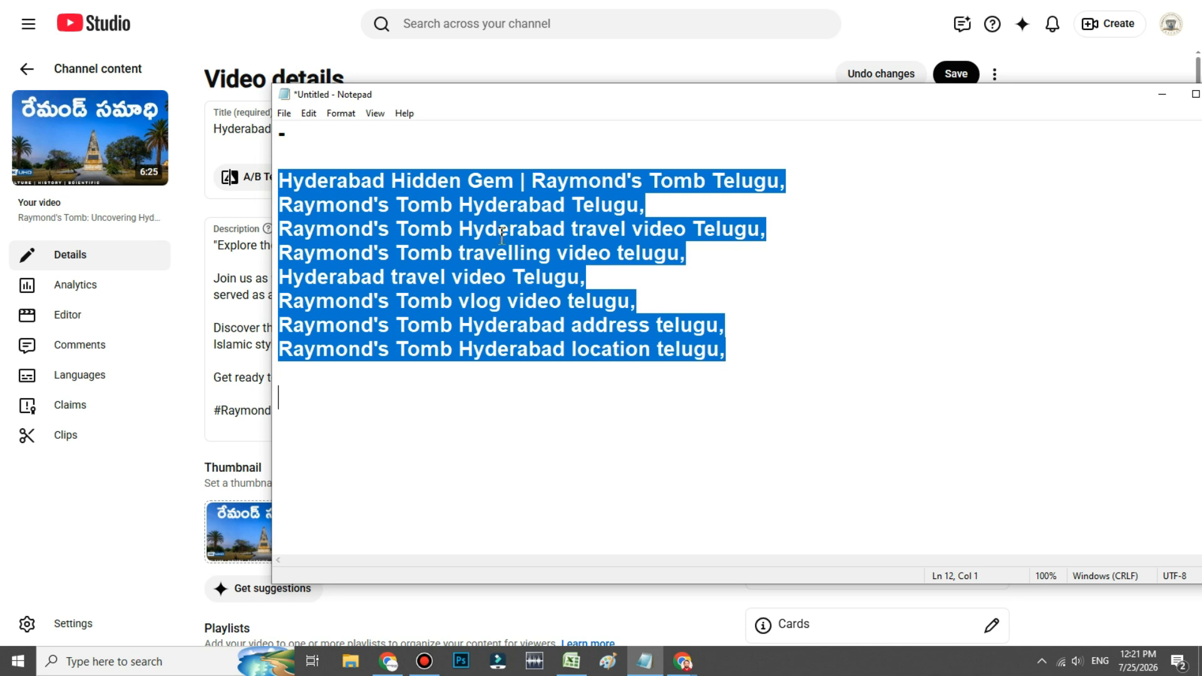
pyautogui.rightClick(501, 236)
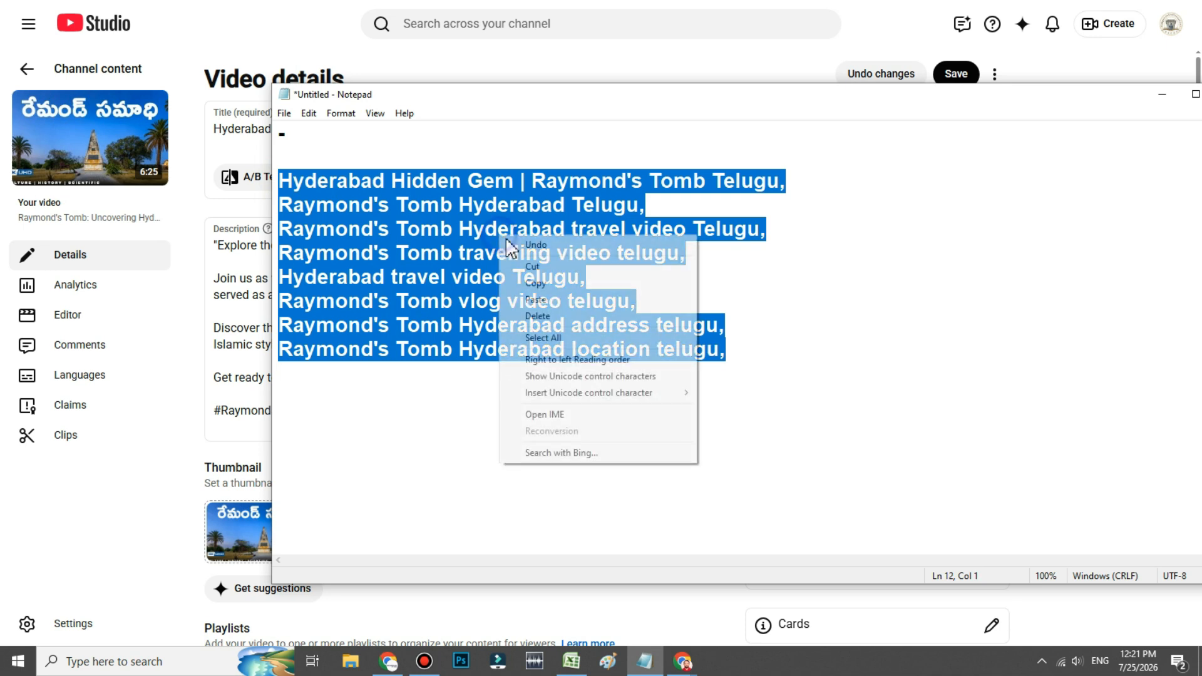
pyautogui.click(533, 284)
# Insert the copied keyword list above the existing description text and delete it again.
pyautogui.click(251, 244)
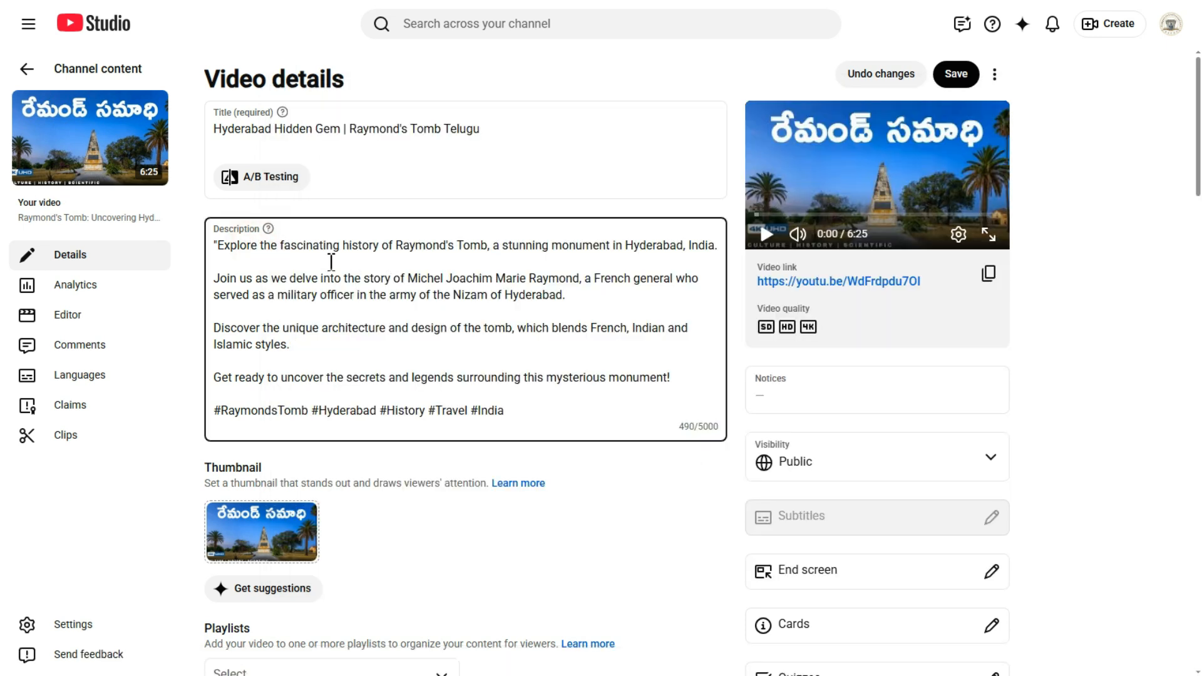
pyautogui.click(215, 246)
pyautogui.press('Return')
pyautogui.hotkey('ctrl', 'v')
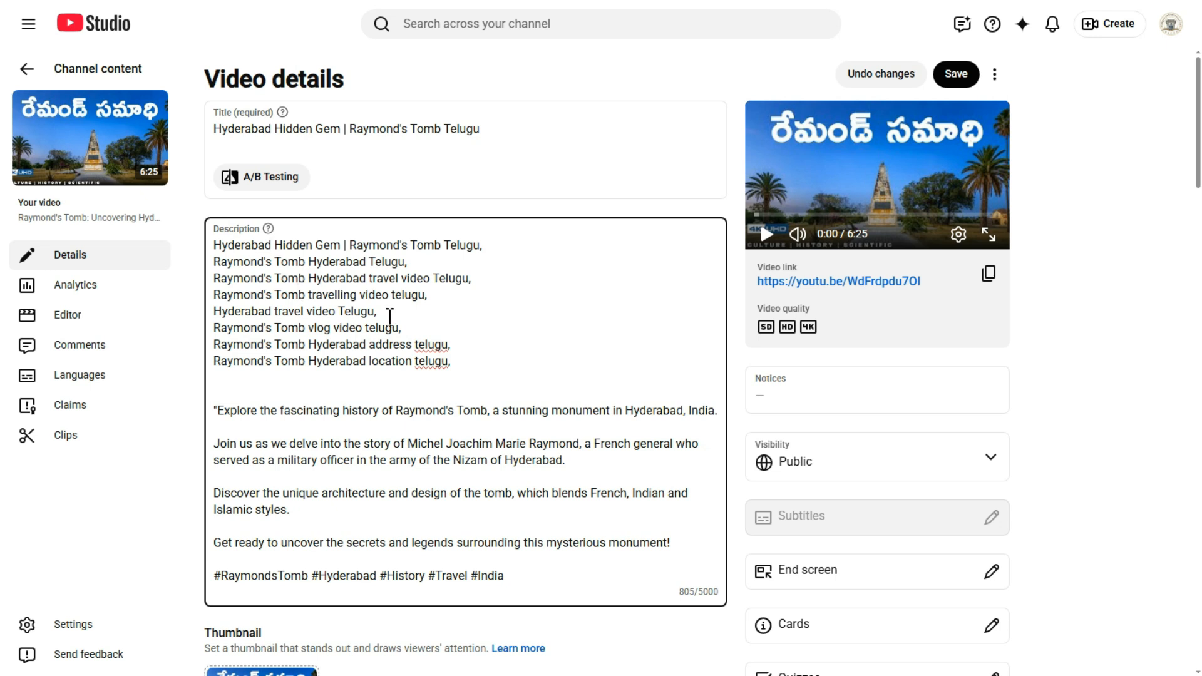
pyautogui.moveTo(458, 363); pyautogui.dragTo(210, 245)
pyautogui.press('BackSpace')
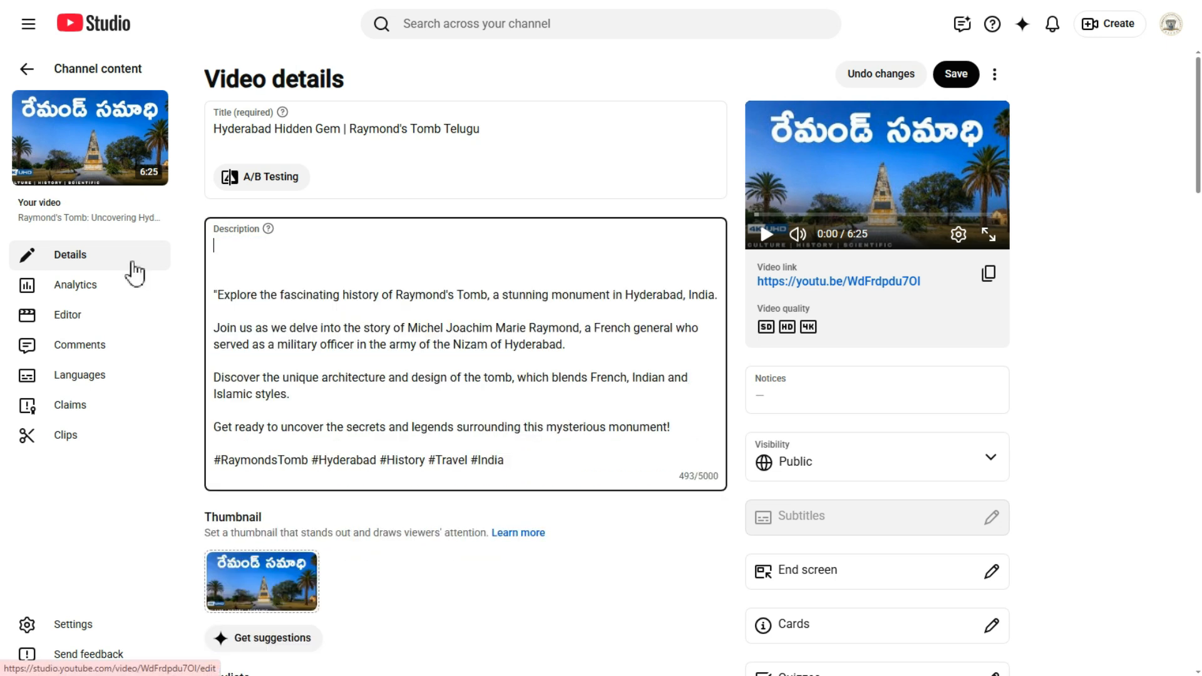
# Set the AI use declaration for the video to No.
pyautogui.scroll(-5, 386, 402)
pyautogui.scroll(-15, 386, 403)
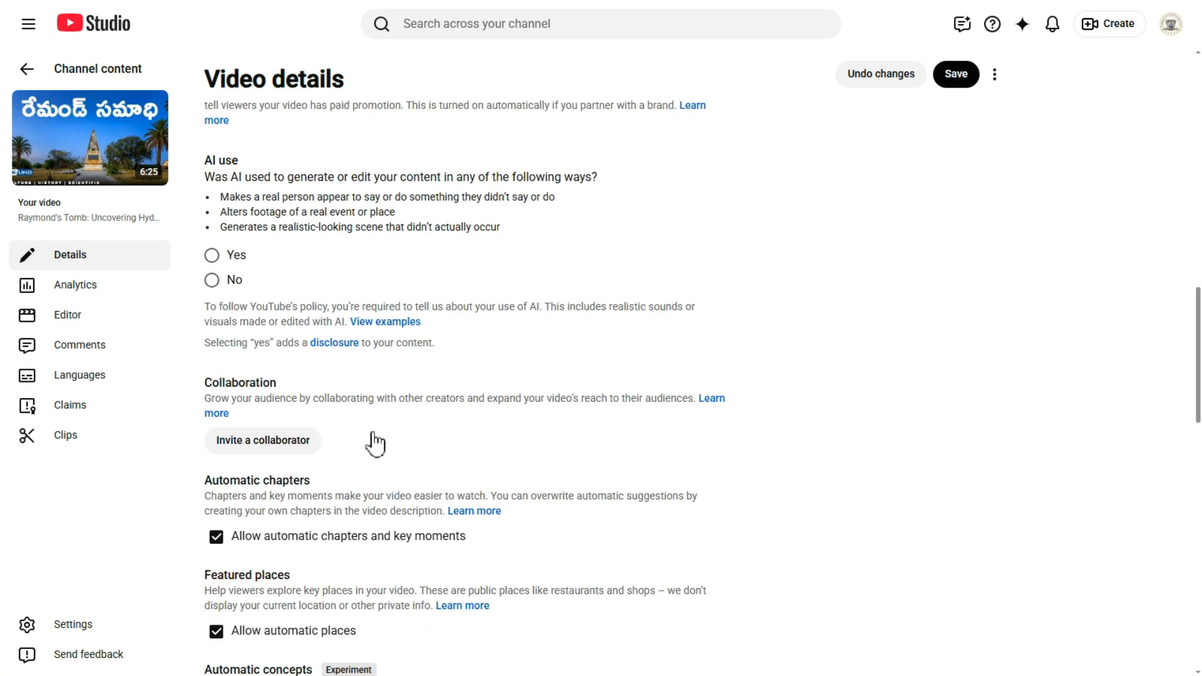
pyautogui.scroll(5, 344, 408)
pyautogui.scroll(3, 239, 294)
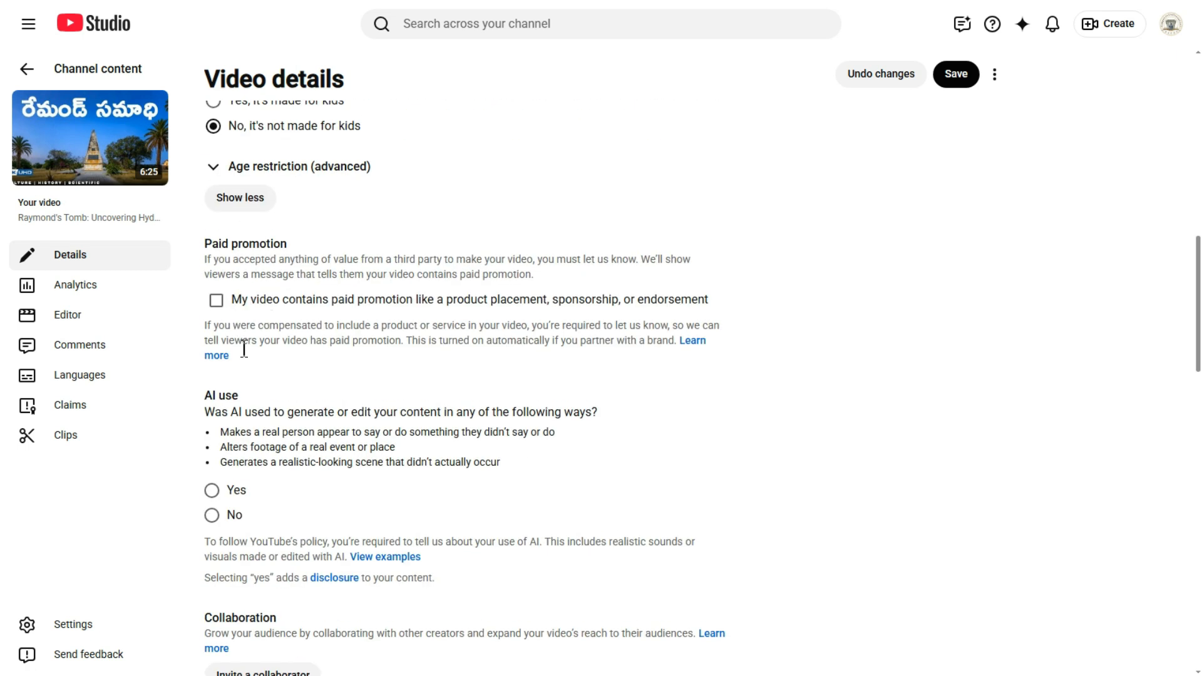
pyautogui.scroll(-1, 246, 379)
pyautogui.click(213, 441)
# Paste the copied keyword list into the video's tags and copy the resulting tags to the clipboard.
pyautogui.scroll(-7, 328, 432)
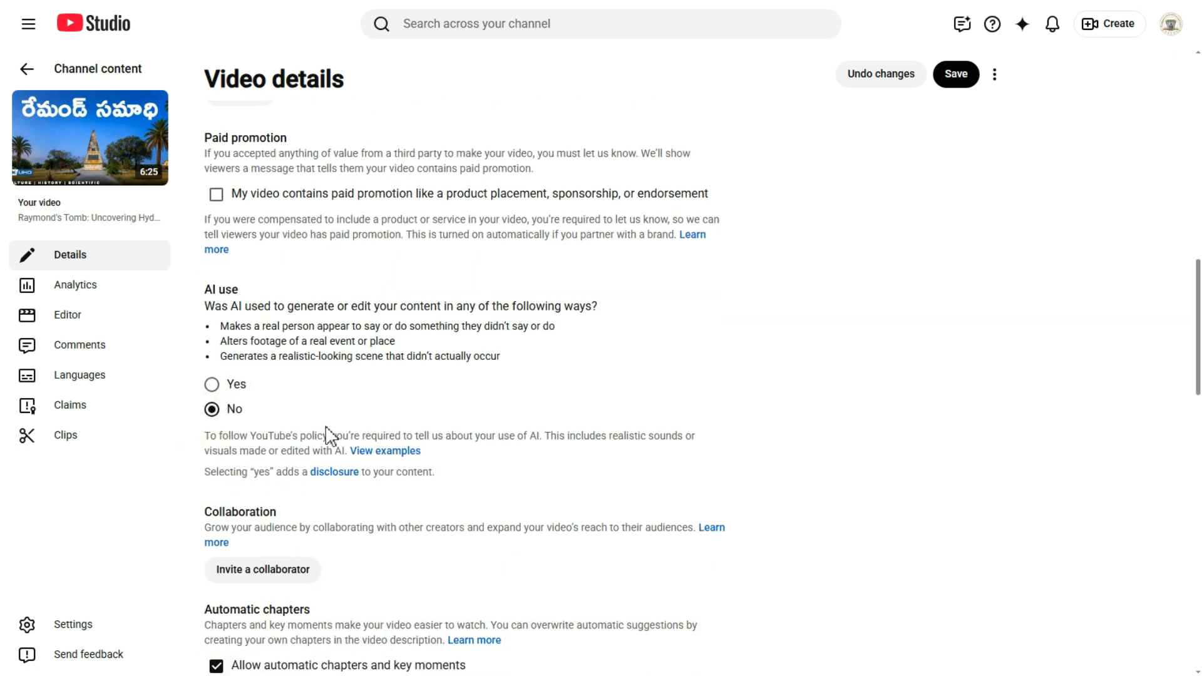
pyautogui.scroll(-1, 327, 428)
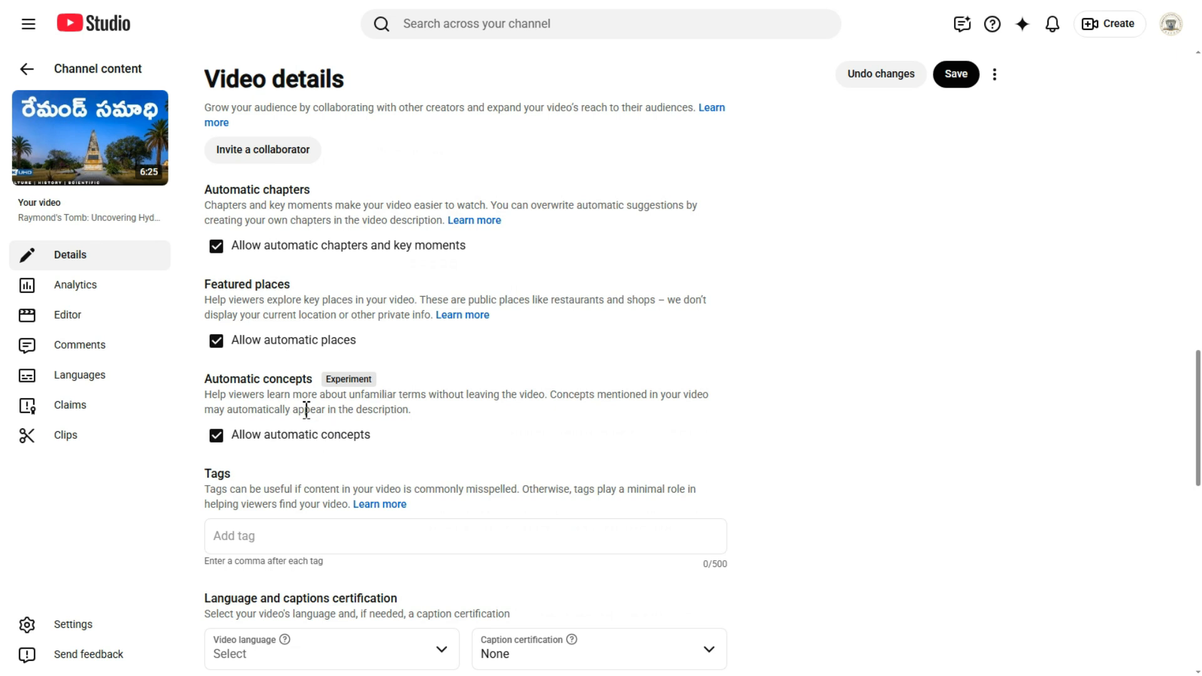
pyautogui.scroll(-5, 305, 408)
pyautogui.click(285, 235)
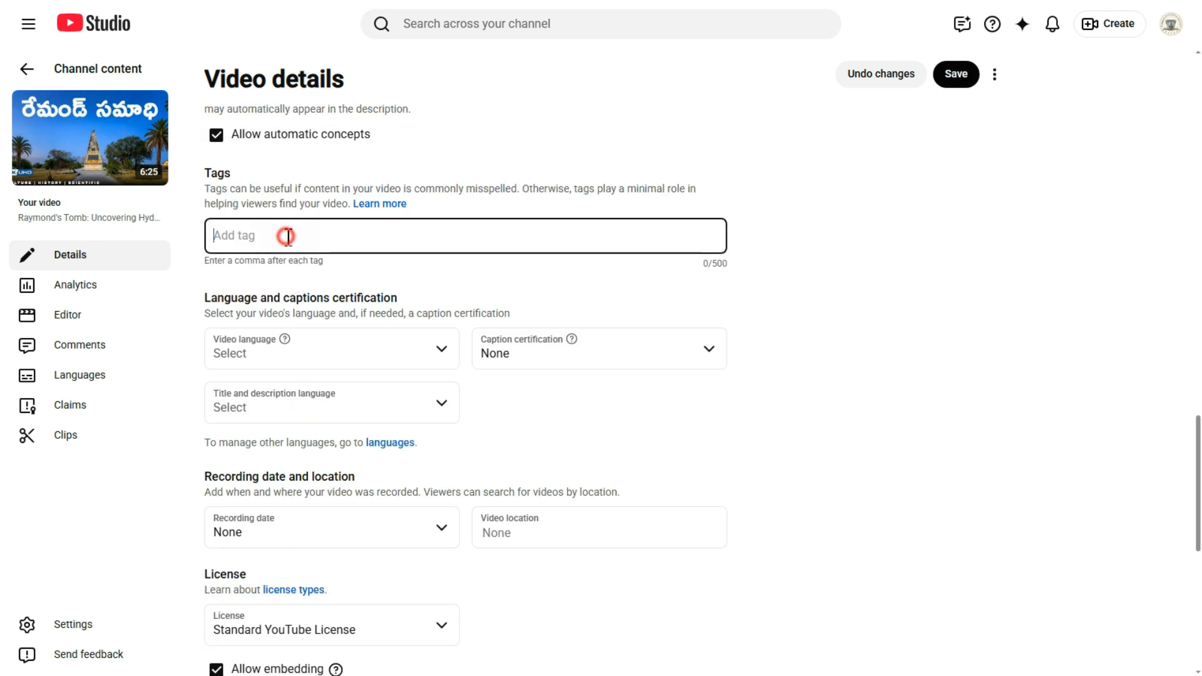
pyautogui.hotkey('ctrl', 'v')
pyautogui.click(670, 237)
pyautogui.moveTo(685, 445); pyautogui.dragTo(721, 450)
pyautogui.click(721, 450)
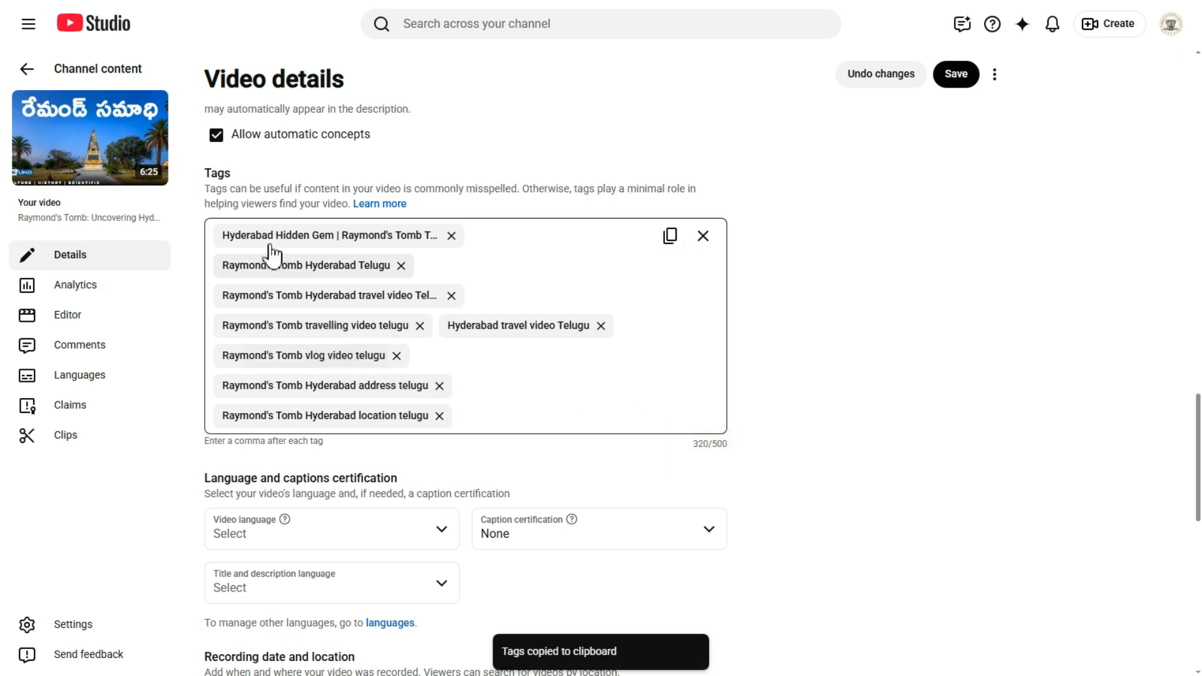
# Add "Raymond's Tomb" as a separate tag at the end of the tag list.
pyautogui.click(311, 354)
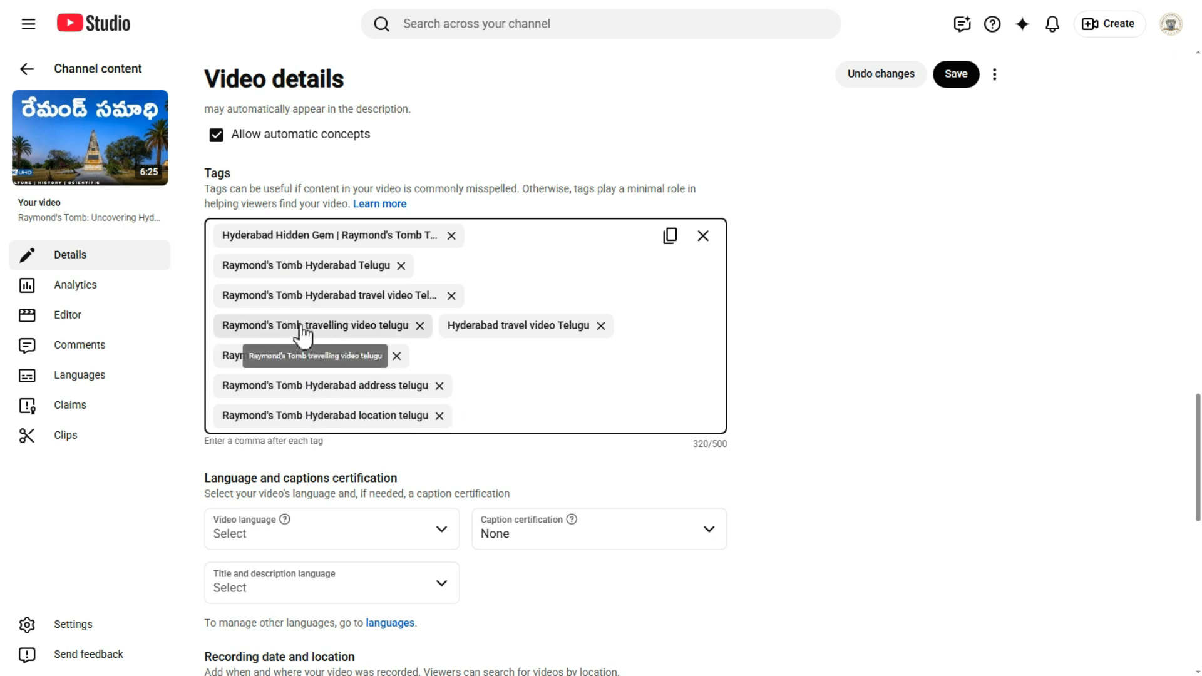
pyautogui.moveTo(303, 328); pyautogui.dragTo(222, 325)
pyautogui.hotkey('ctrl', 'c')
pyautogui.click(474, 423)
pyautogui.hotkey('ctrl', 'v')
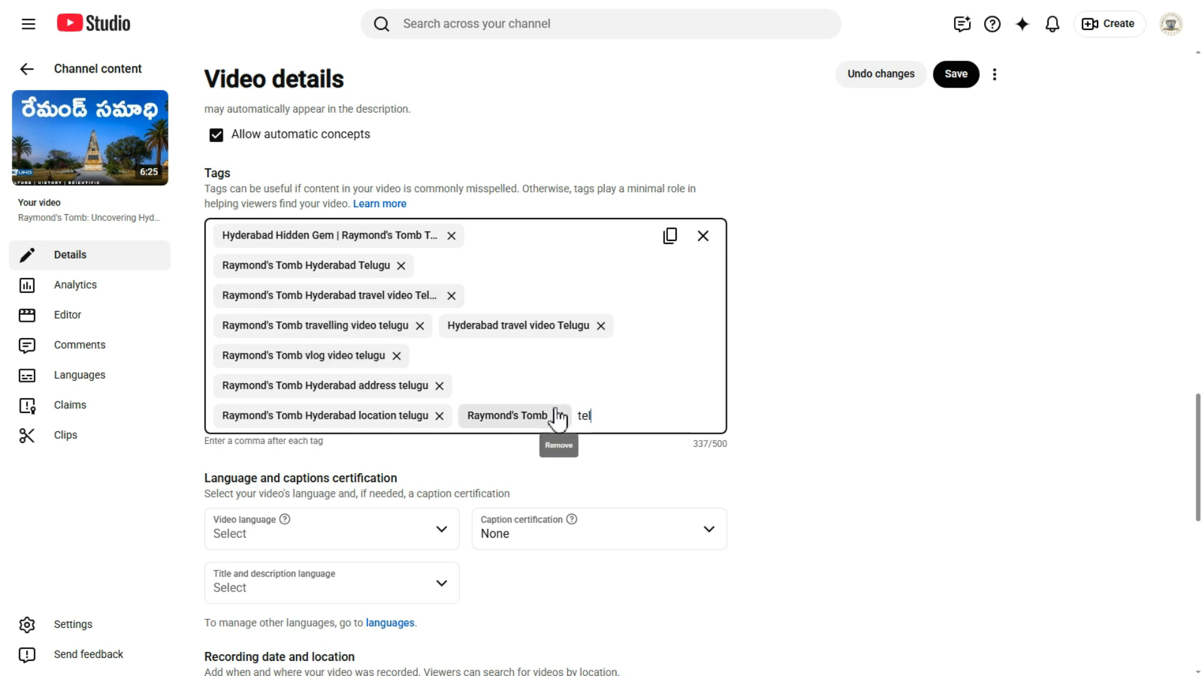
# Add the tag "telangana travel videos telugu" to the video.
pyautogui.write('travel')
pyautogui.write(' videos t')
pyautogui.write('elugu')
pyautogui.press('Return')
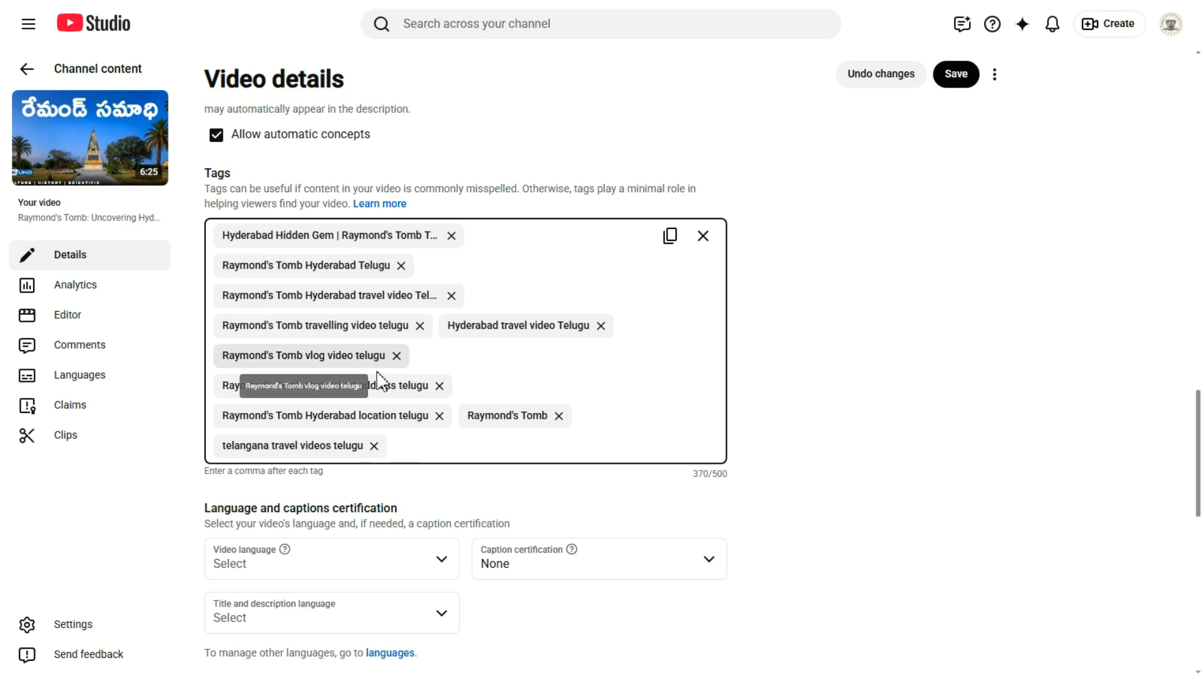
# Add the tag "Hyderabad tourist places telugu", using the suggested spelling correction for "hyderabad".
pyautogui.scroll(-1, 414, 381)
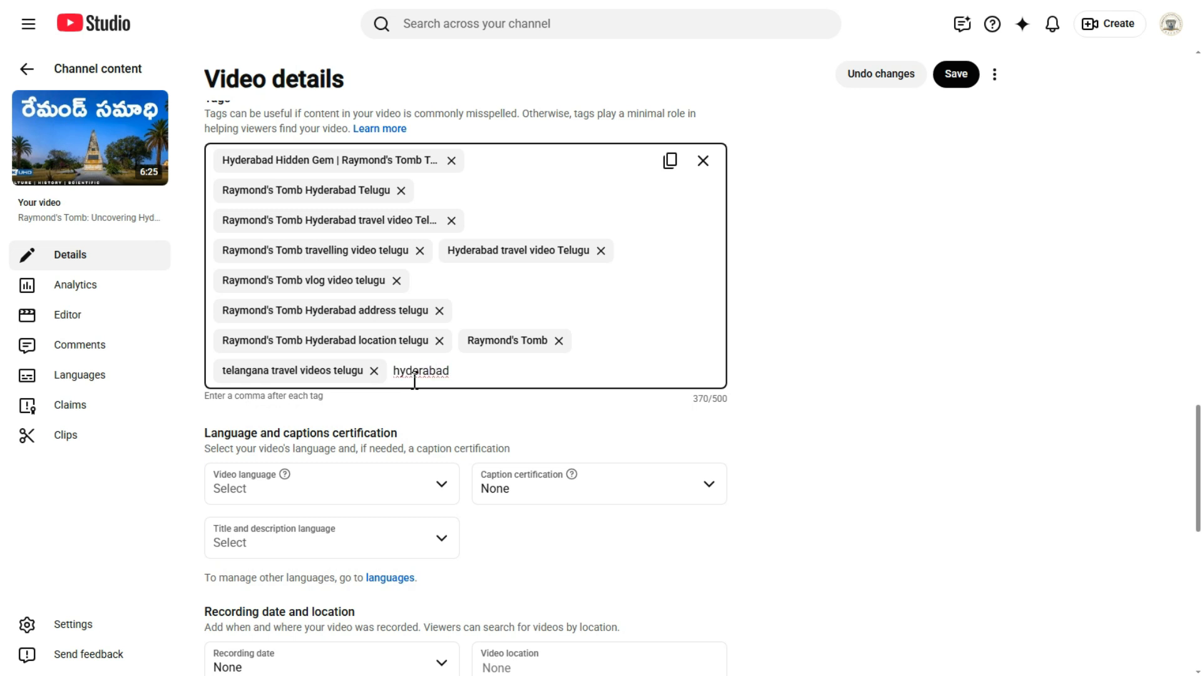
pyautogui.rightClick(418, 374)
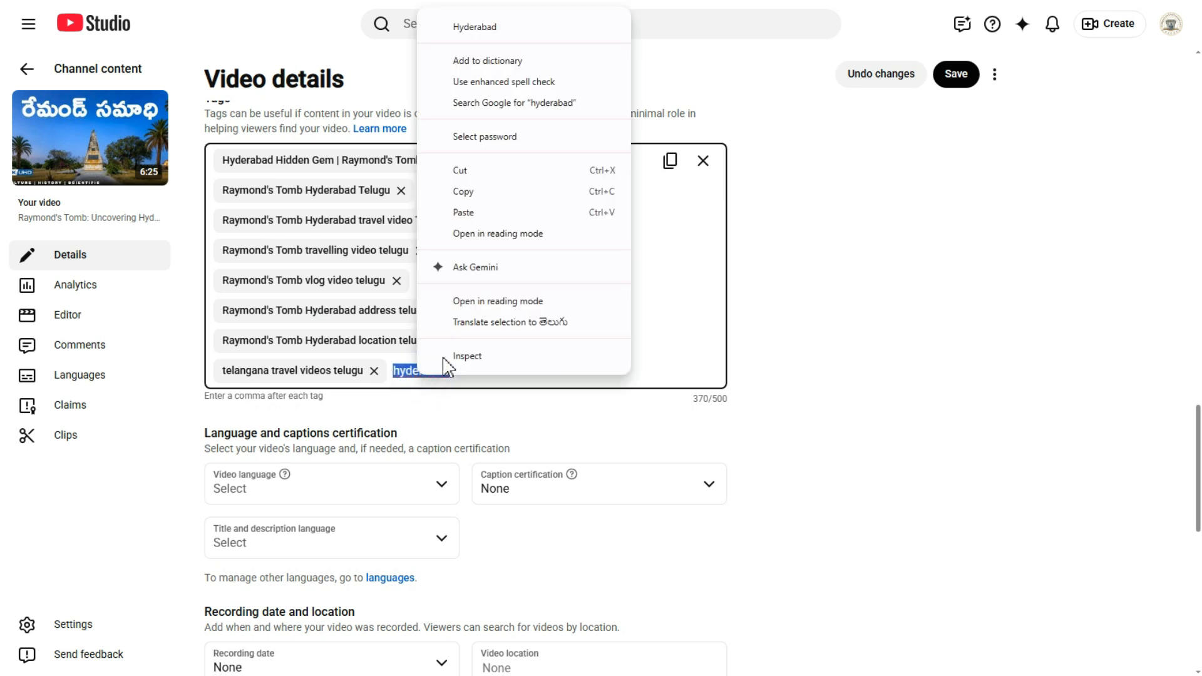
pyautogui.click(523, 31)
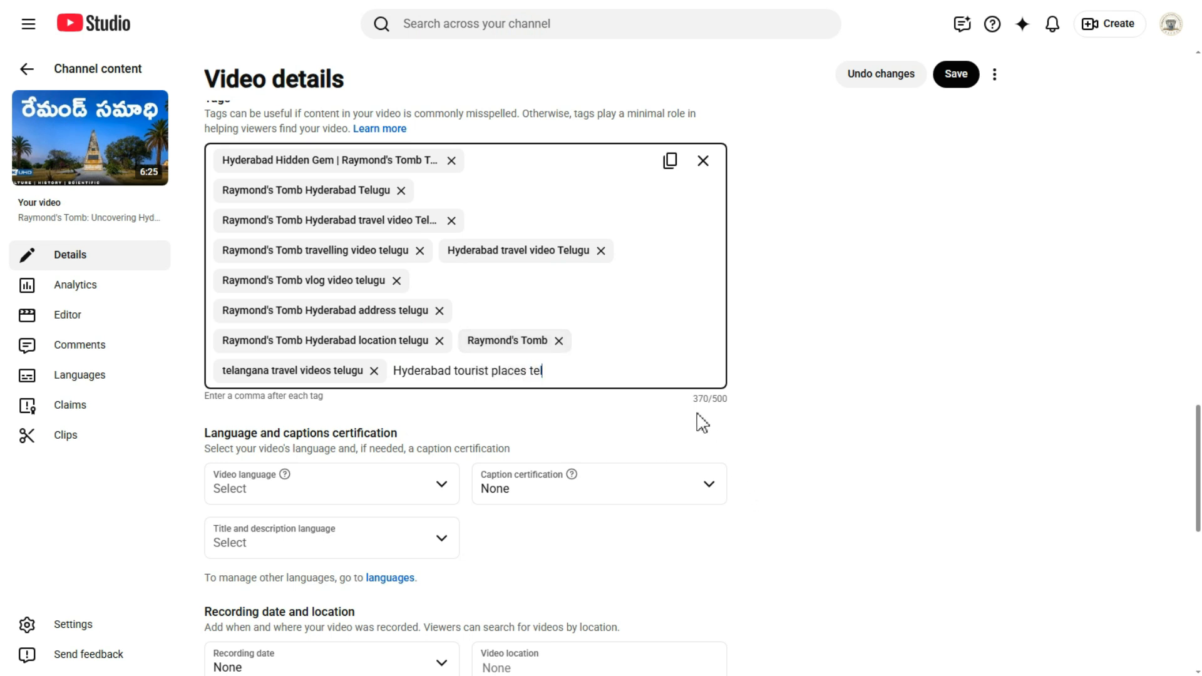
pyautogui.write(',')
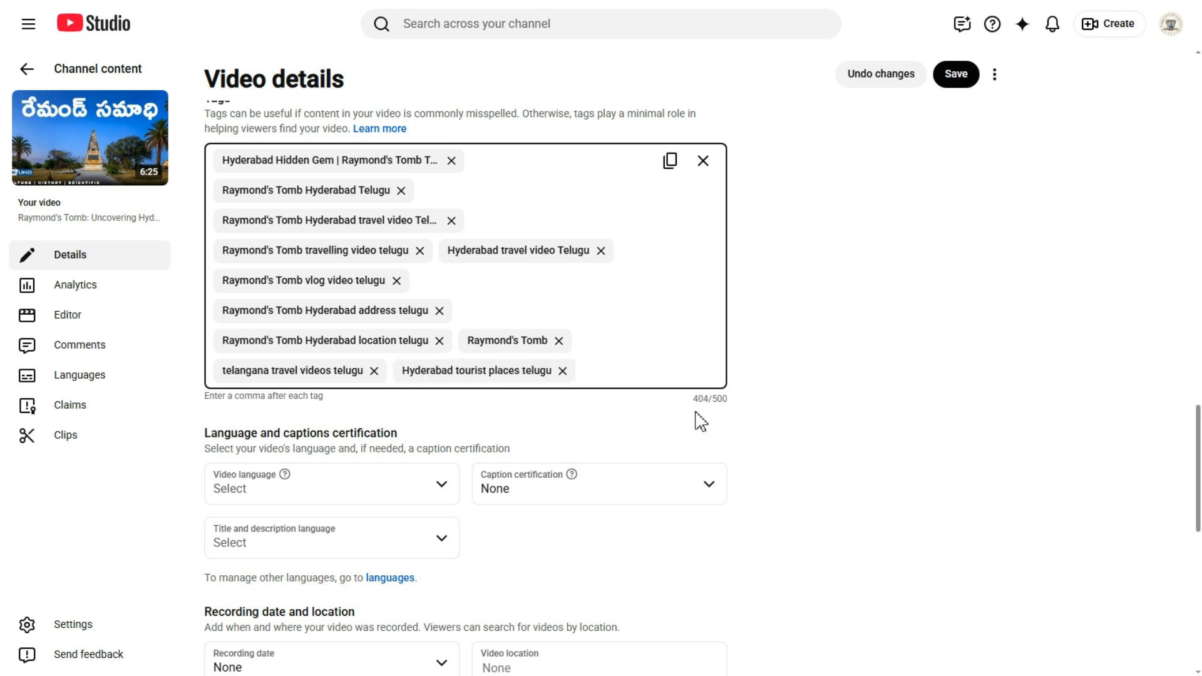
pyautogui.click(697, 398)
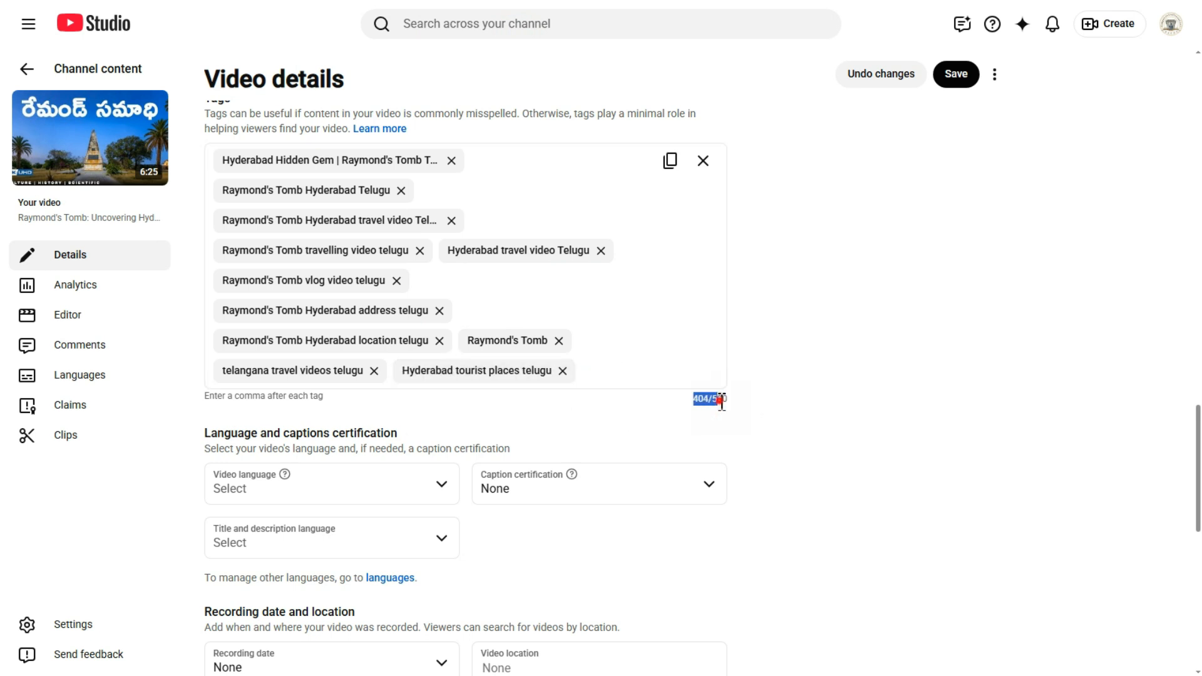
# Set the video language to Telugu.
pyautogui.scroll(-3, 375, 438)
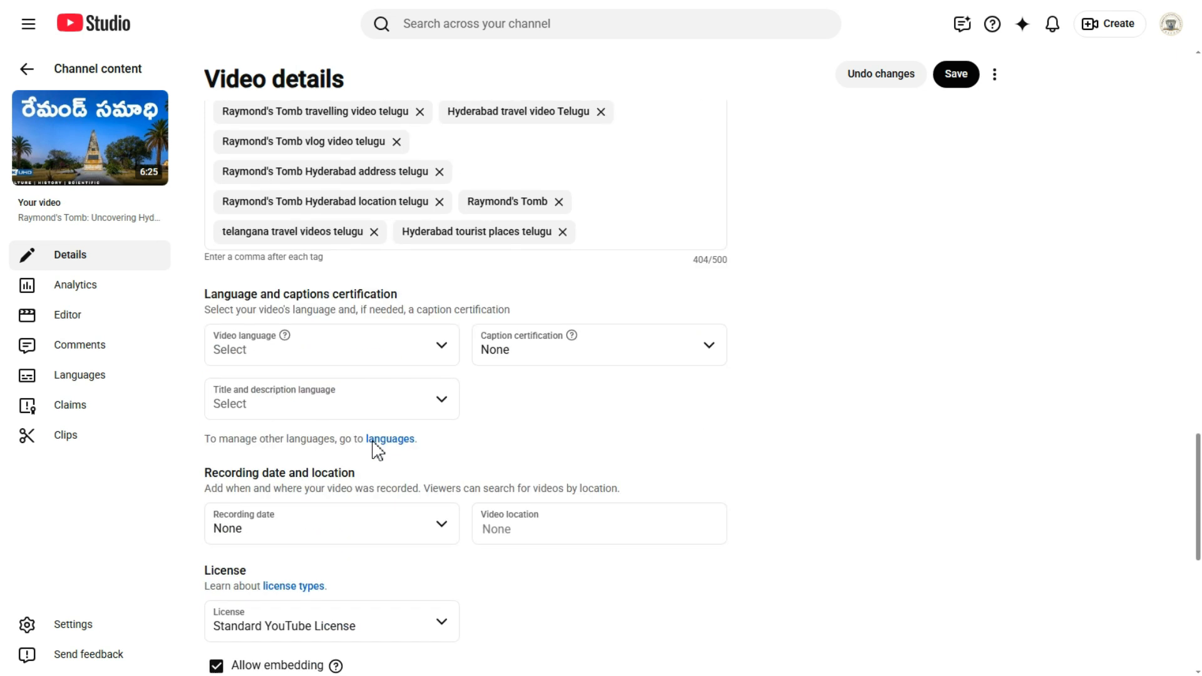
pyautogui.click(360, 351)
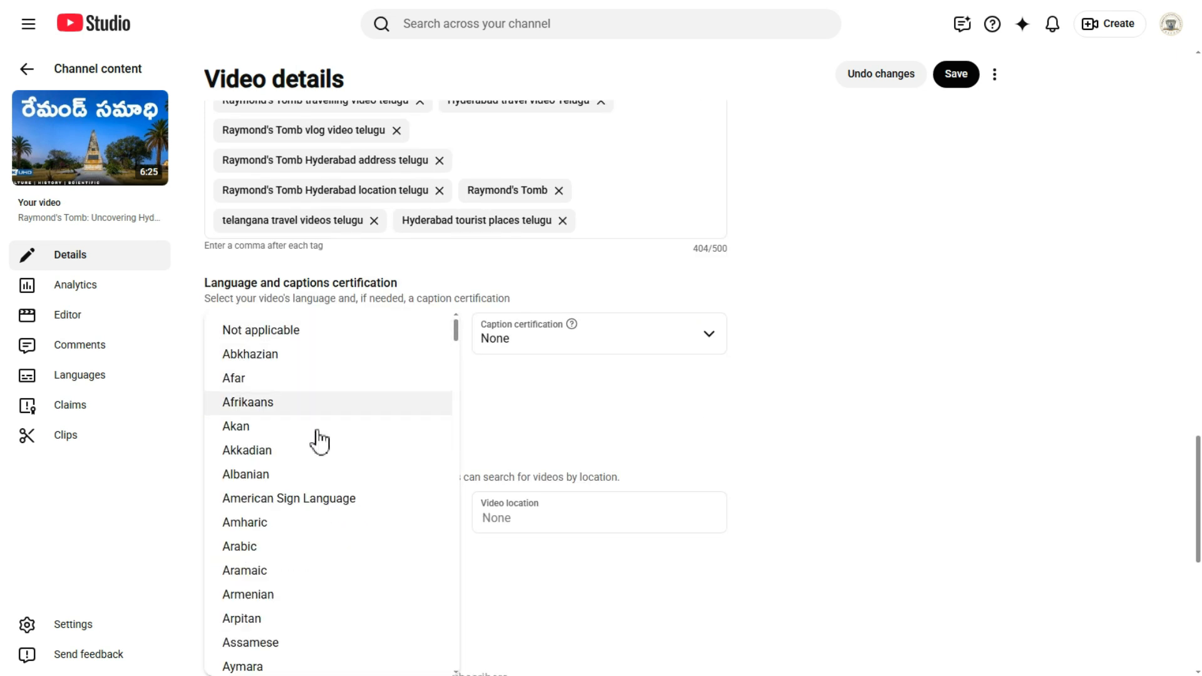
pyautogui.scroll(-20, 322, 463)
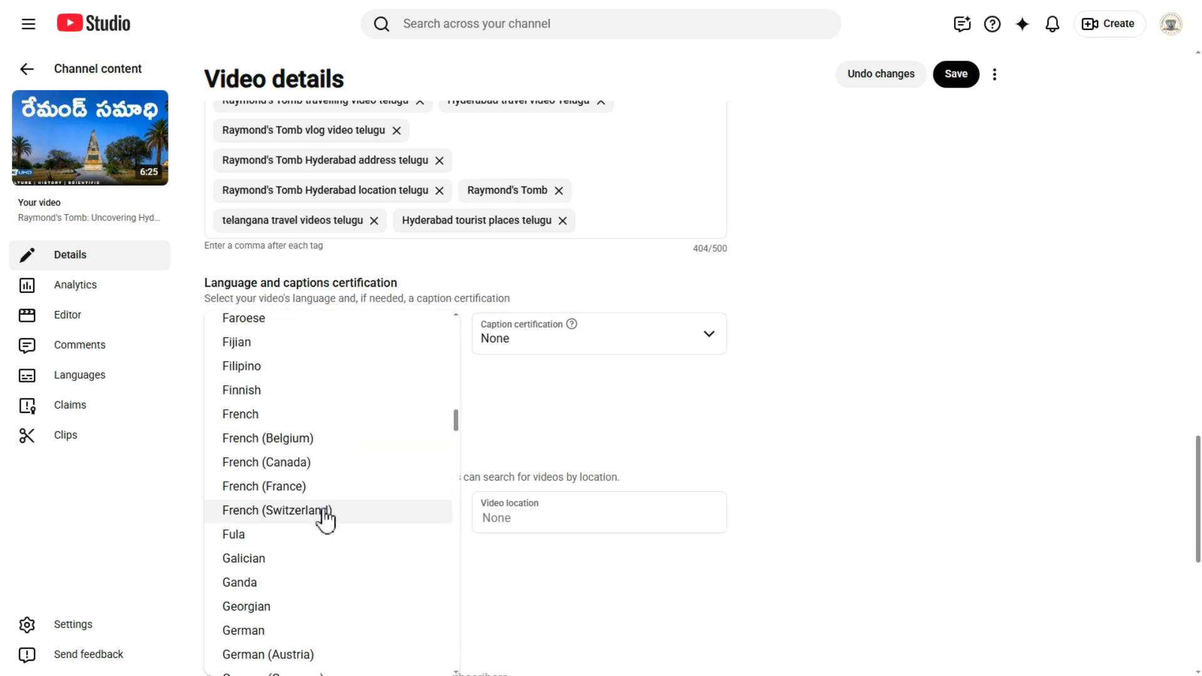
pyautogui.scroll(-9, 322, 507)
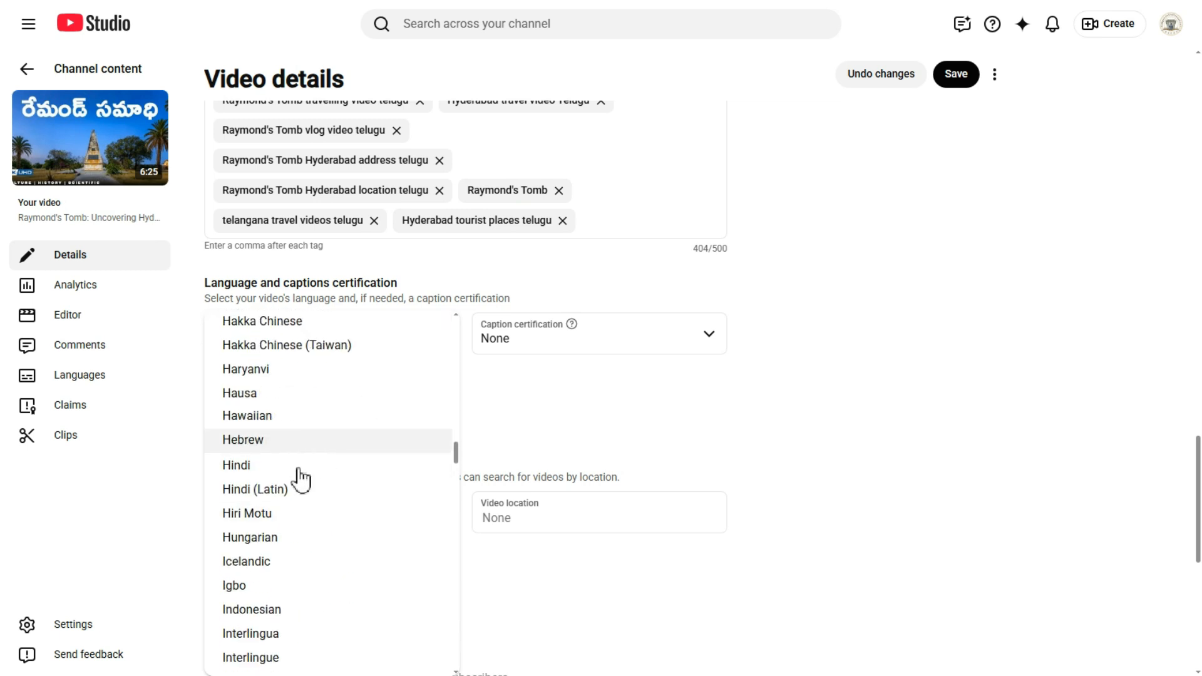
pyautogui.scroll(-5, 298, 480)
pyautogui.scroll(-5, 299, 480)
pyautogui.scroll(-20, 300, 480)
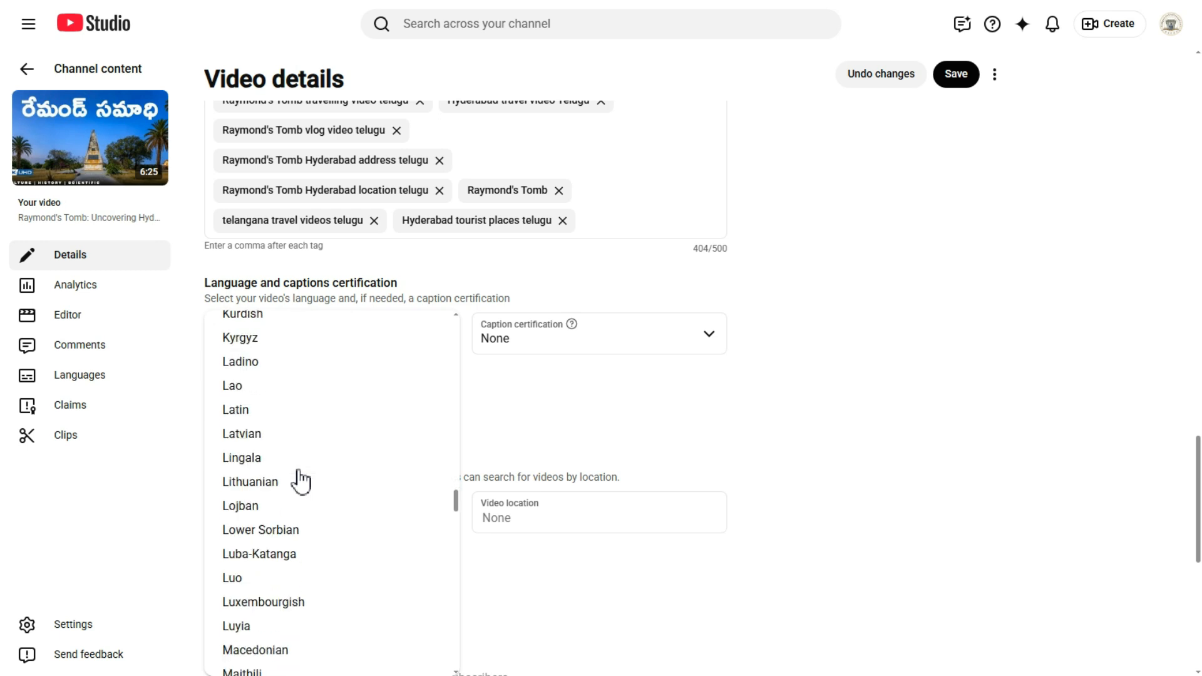
pyautogui.scroll(-20, 301, 481)
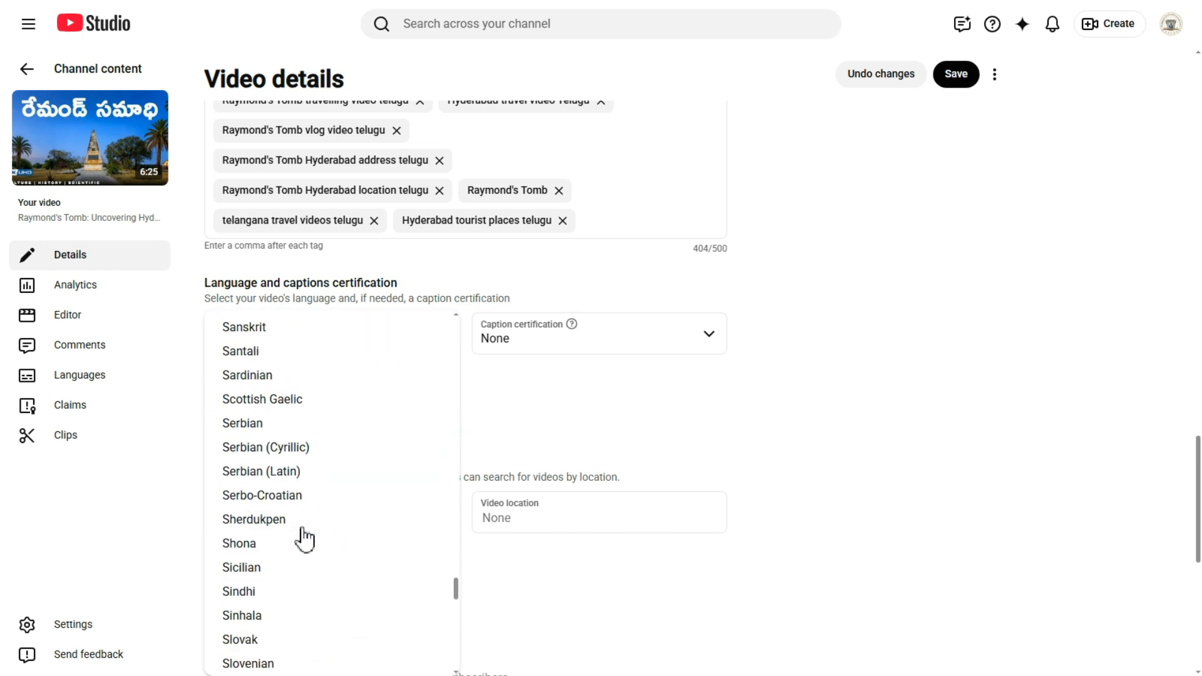
pyautogui.scroll(-4, 300, 539)
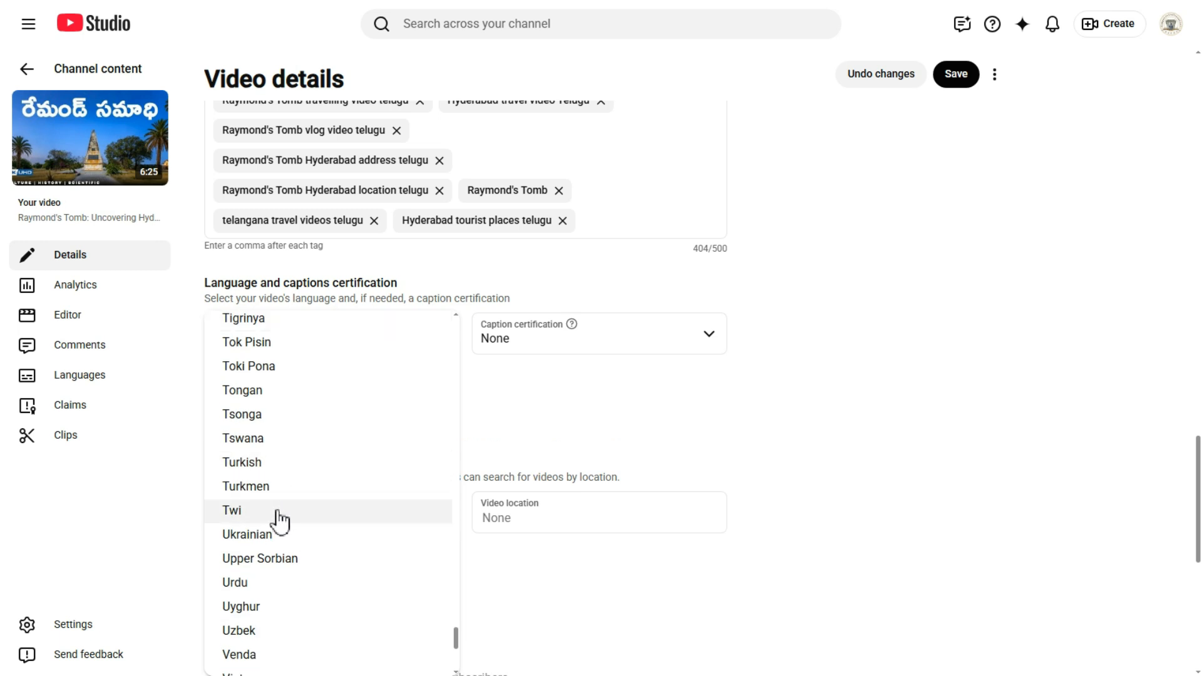
pyautogui.scroll(-3, 274, 591)
pyautogui.scroll(-1, 273, 595)
pyautogui.scroll(6, 276, 582)
pyautogui.scroll(3, 280, 547)
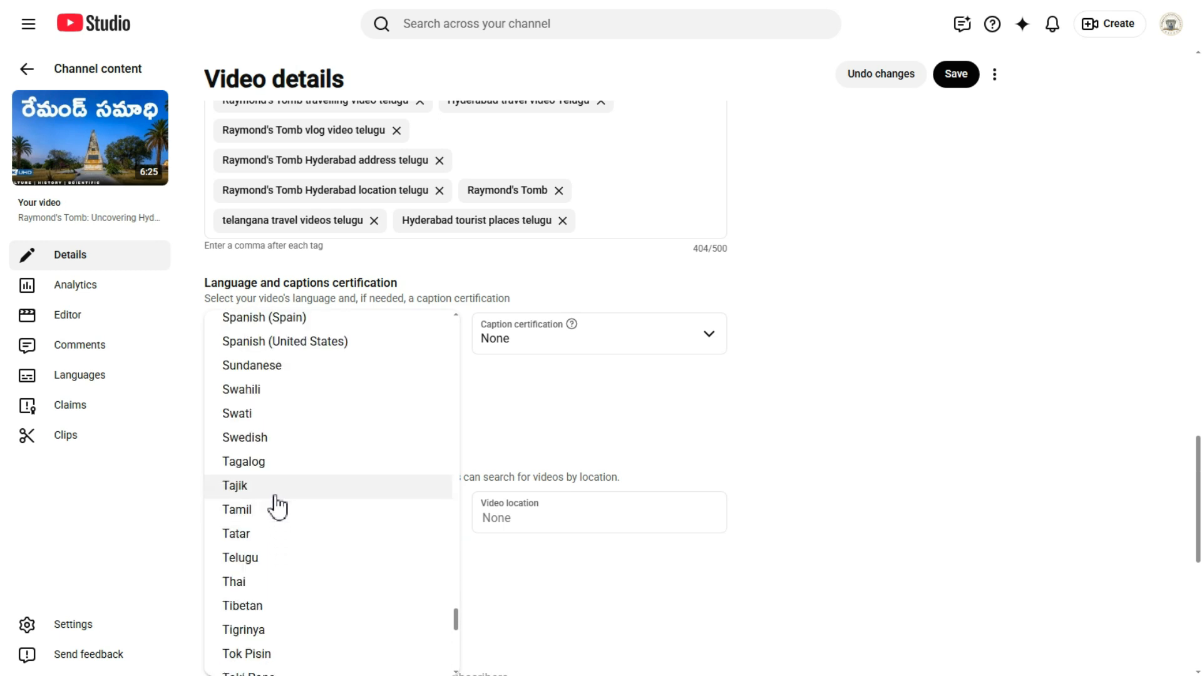
pyautogui.click(274, 557)
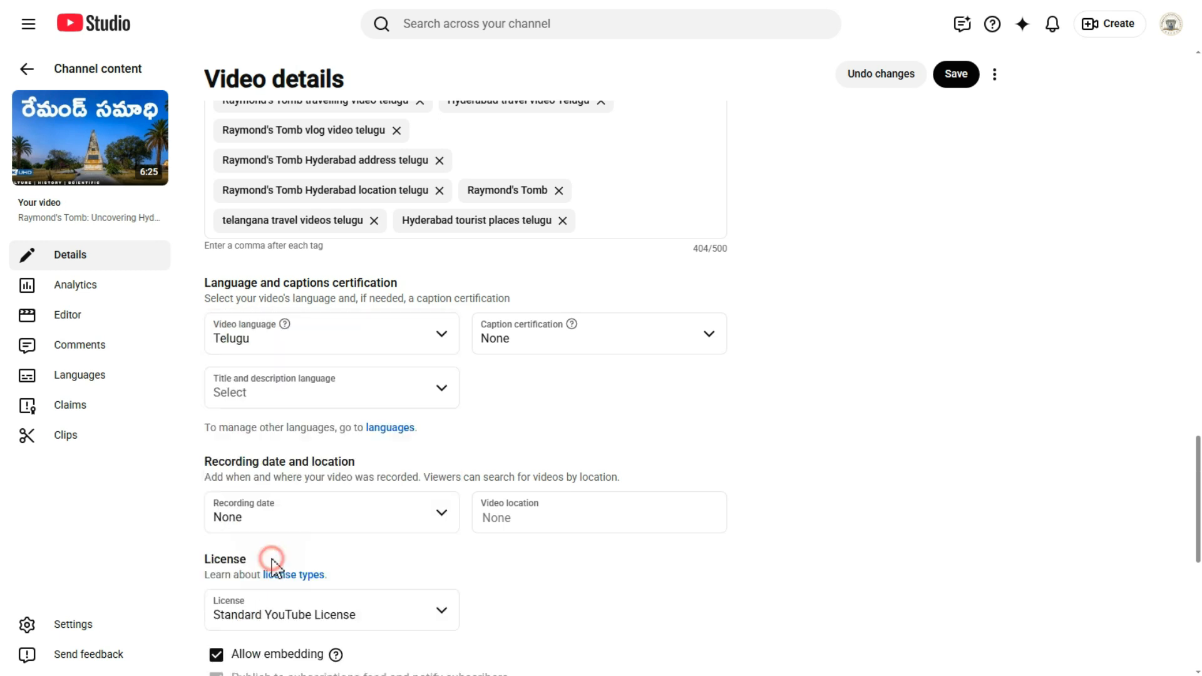
# Set the title and description language to English (United States).
pyautogui.click(367, 393)
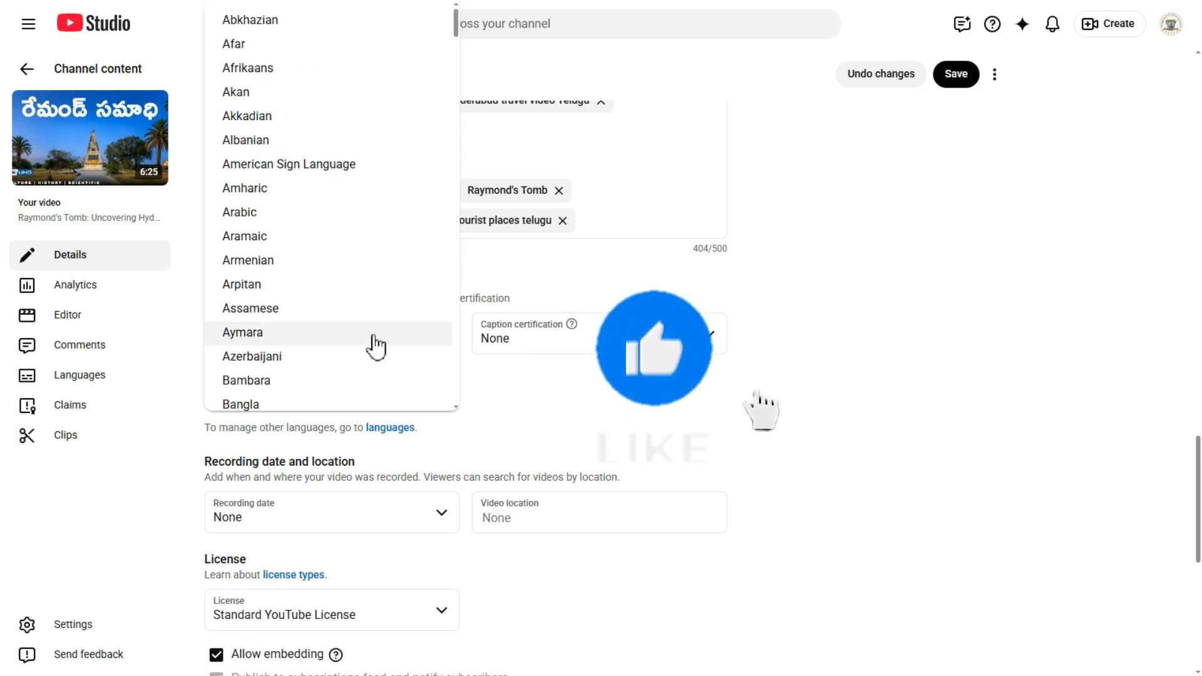
pyautogui.scroll(-20, 303, 216)
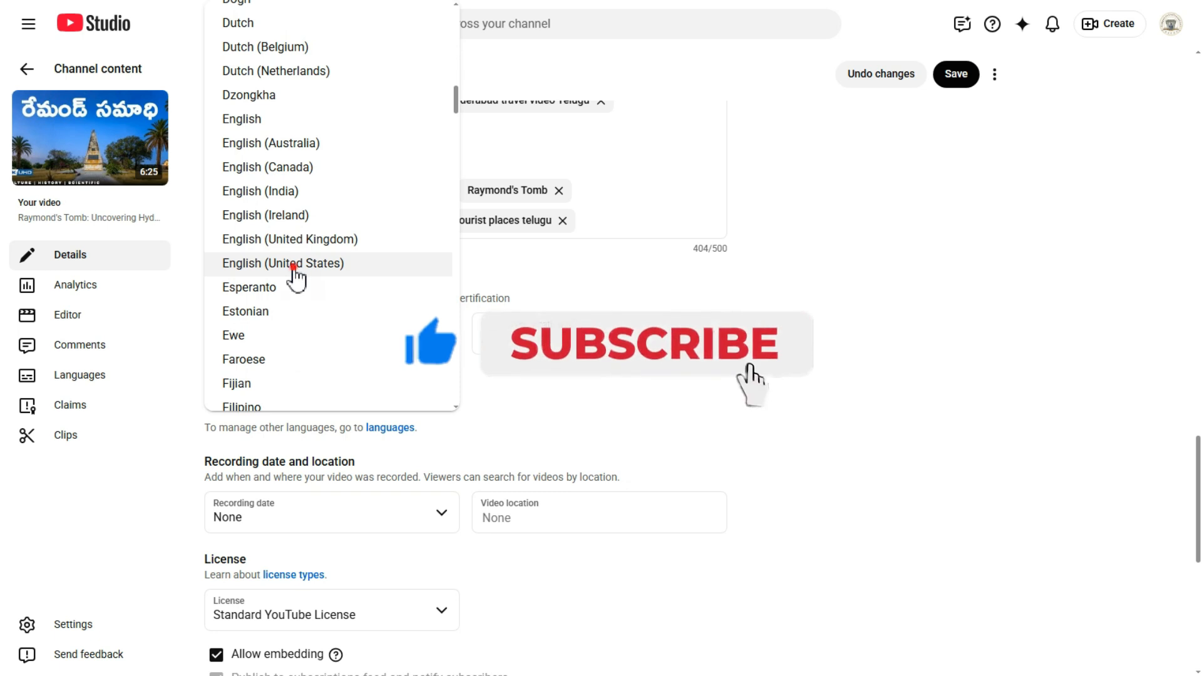
pyautogui.click(295, 266)
# Set the video's recording date to Jul 25, 2026.
pyautogui.scroll(-3, 580, 408)
pyautogui.click(370, 373)
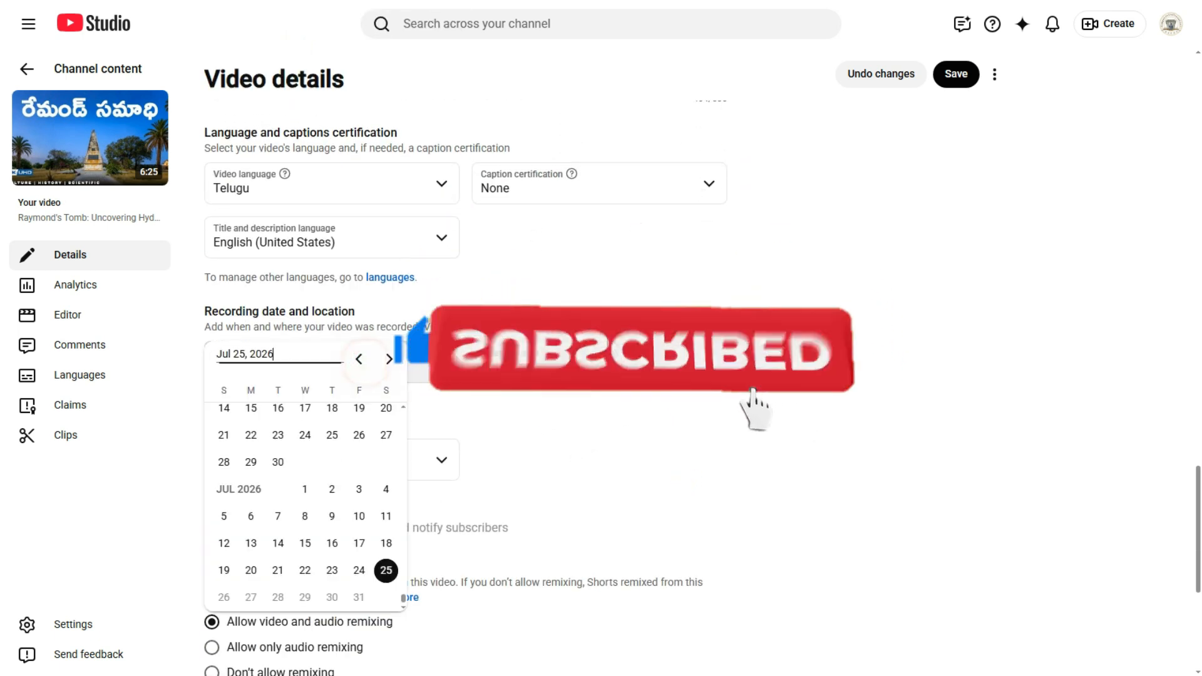
pyautogui.click(390, 570)
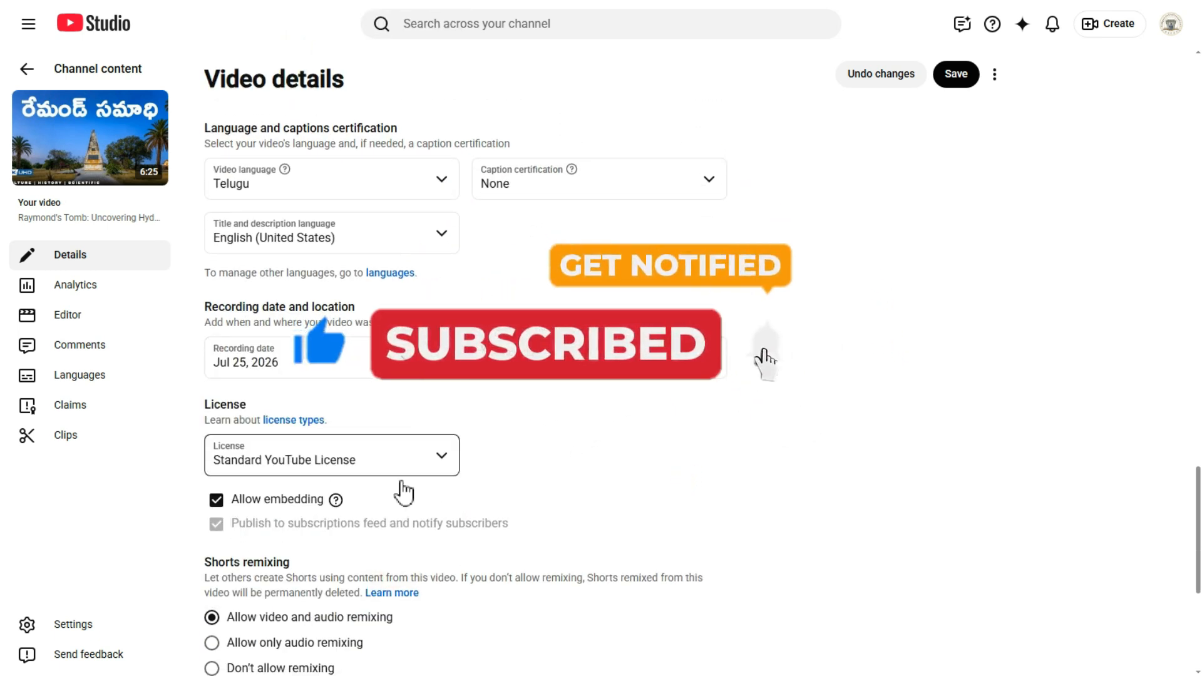
# Disallow Shorts remixing for the video and choose People & Blogs as its category.
pyautogui.scroll(-5, 403, 491)
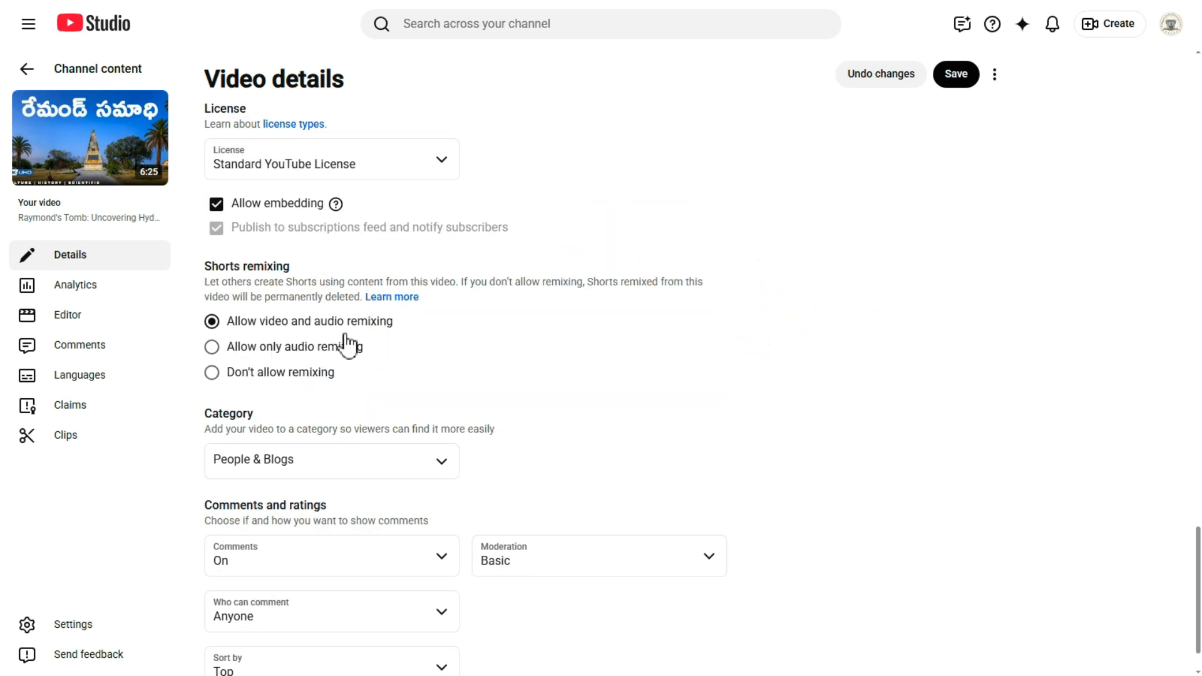
pyautogui.click(213, 374)
pyautogui.scroll(-1, 376, 463)
pyautogui.click(335, 404)
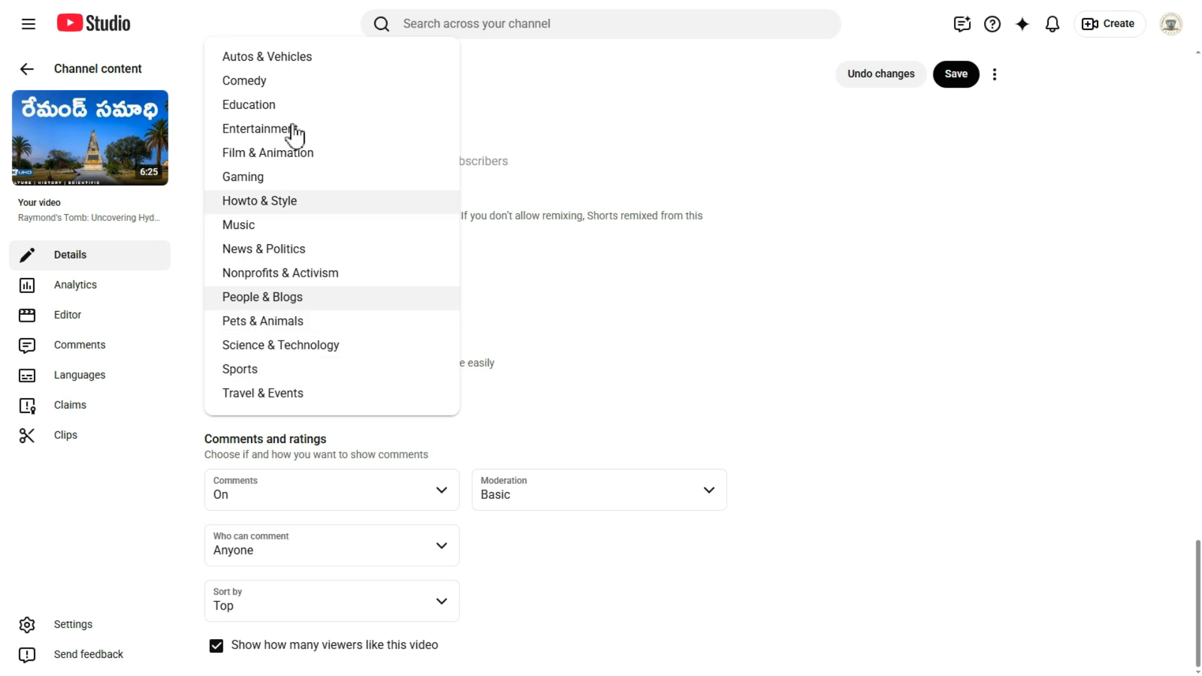
pyautogui.click(266, 298)
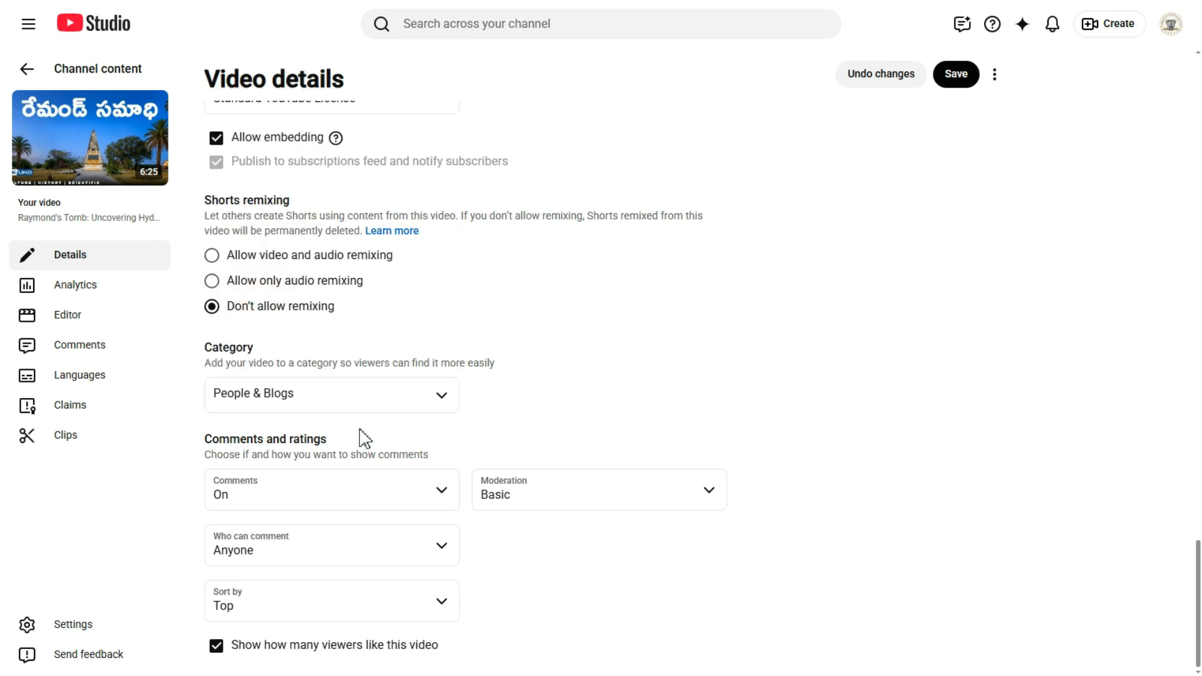
# Copy all of the video's tags and paste them at the beginning of the description, above the existing text.
pyautogui.scroll(5, 365, 438)
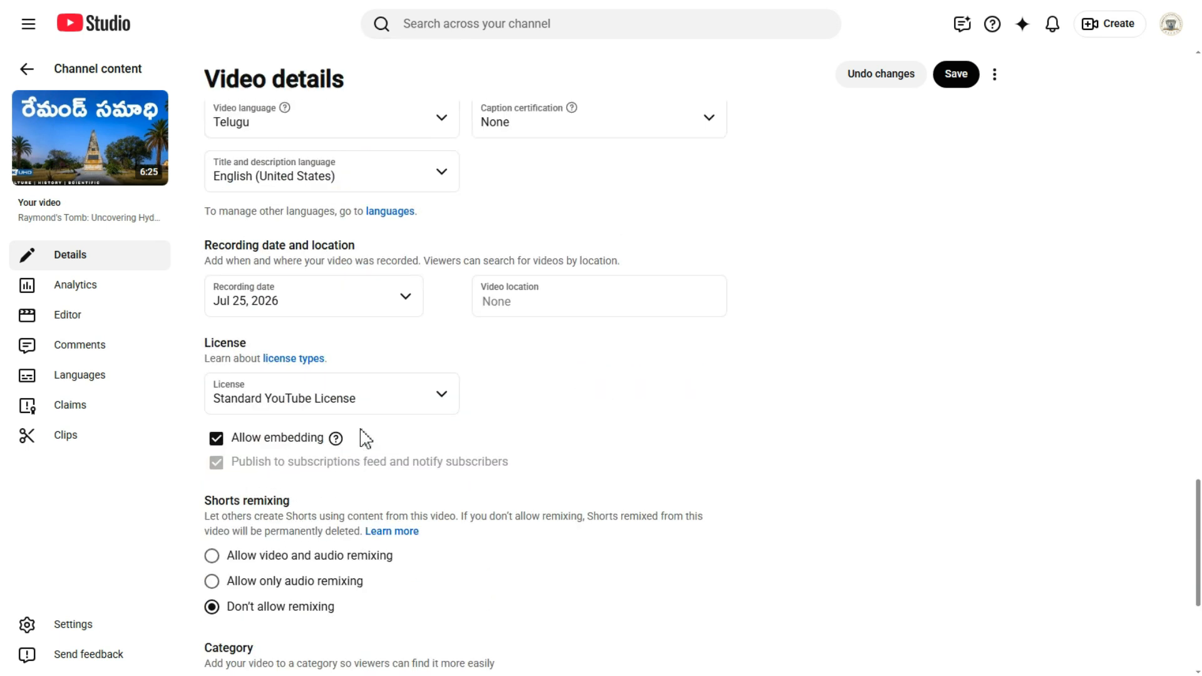
pyautogui.scroll(3, 569, 362)
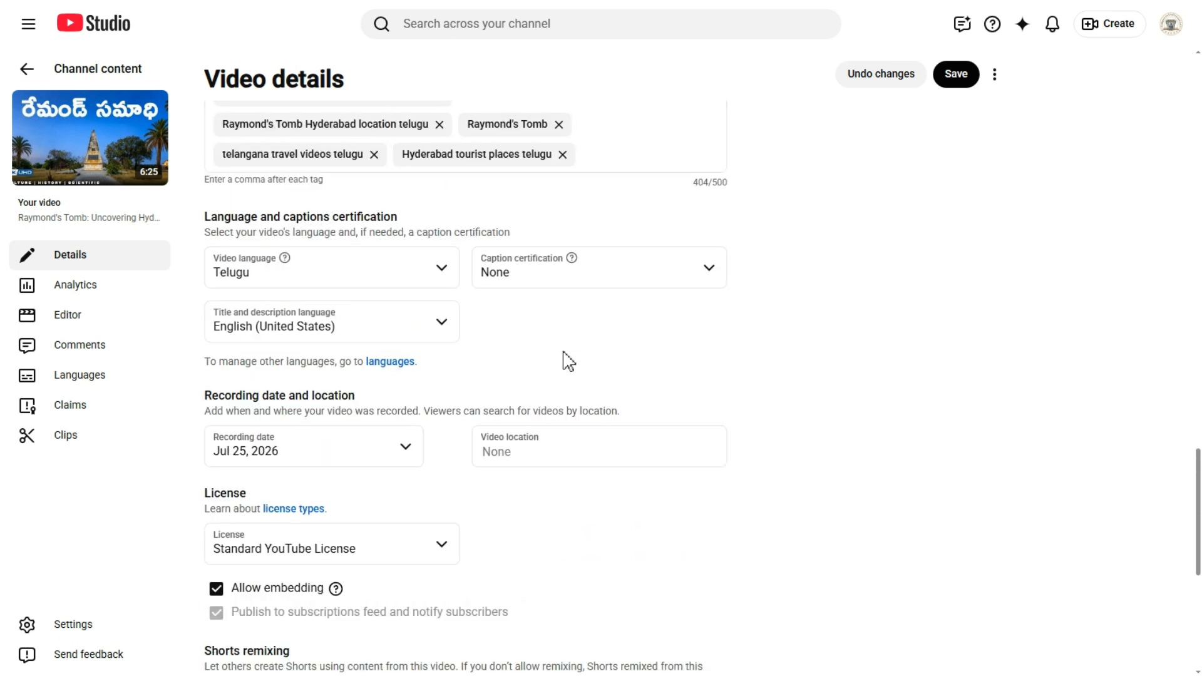
pyautogui.scroll(15, 491, 350)
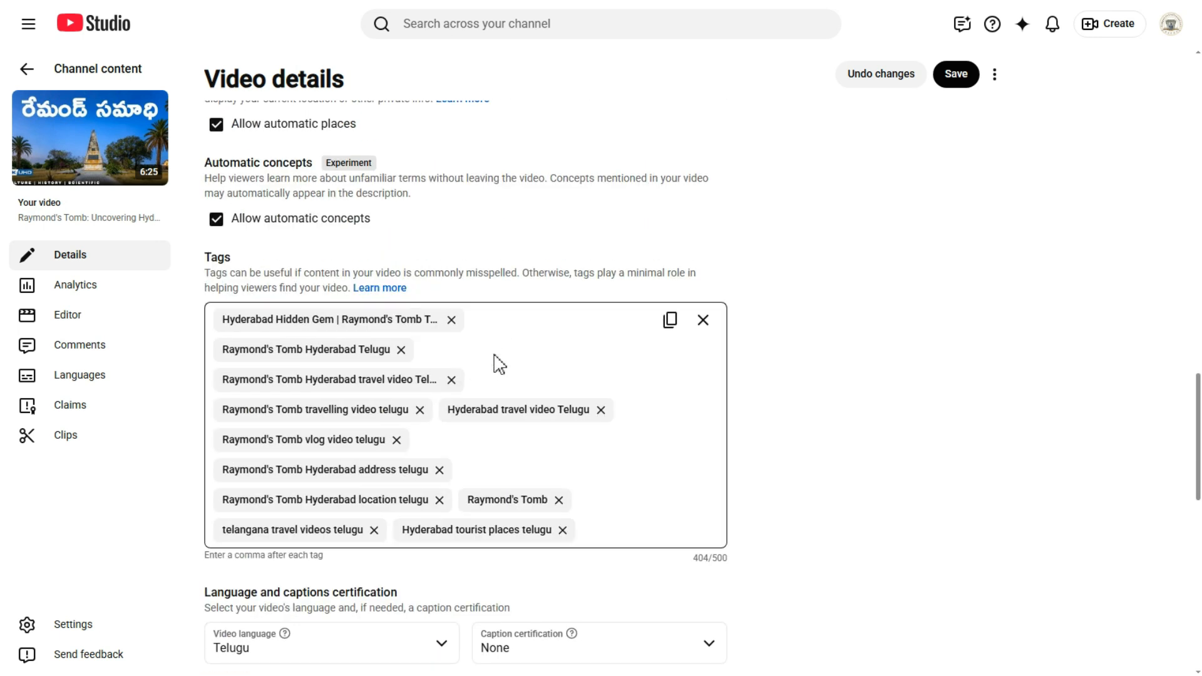
pyautogui.scroll(-6, 504, 366)
pyautogui.click(669, 394)
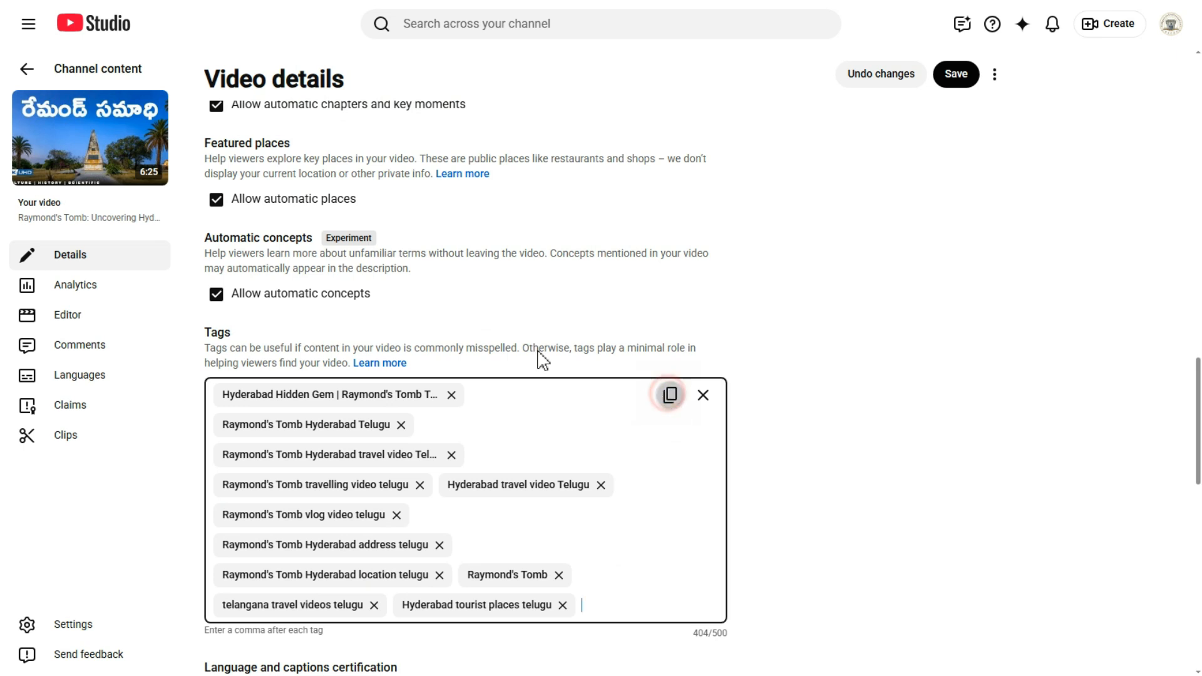
pyautogui.scroll(7, 517, 349)
pyautogui.scroll(15, 517, 349)
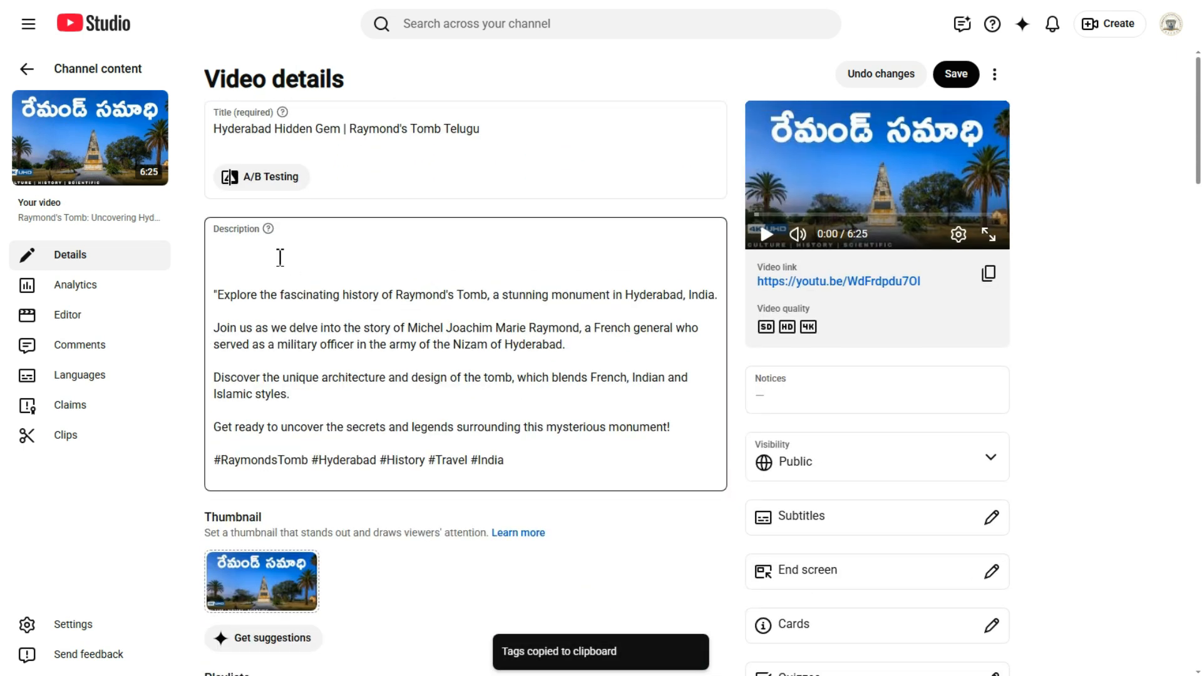
pyautogui.click(221, 246)
pyautogui.hotkey('ctrl', 'v')
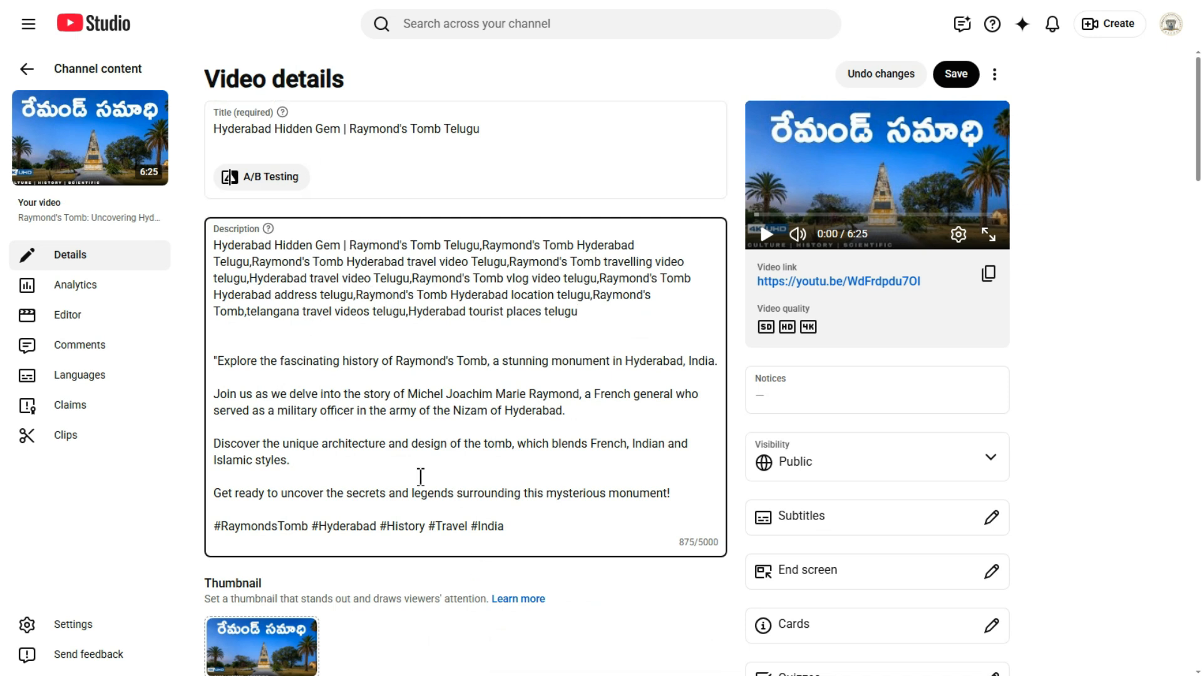
# Try the ending "| Travel video" on the video title and remove it again.
pyautogui.click(511, 132)
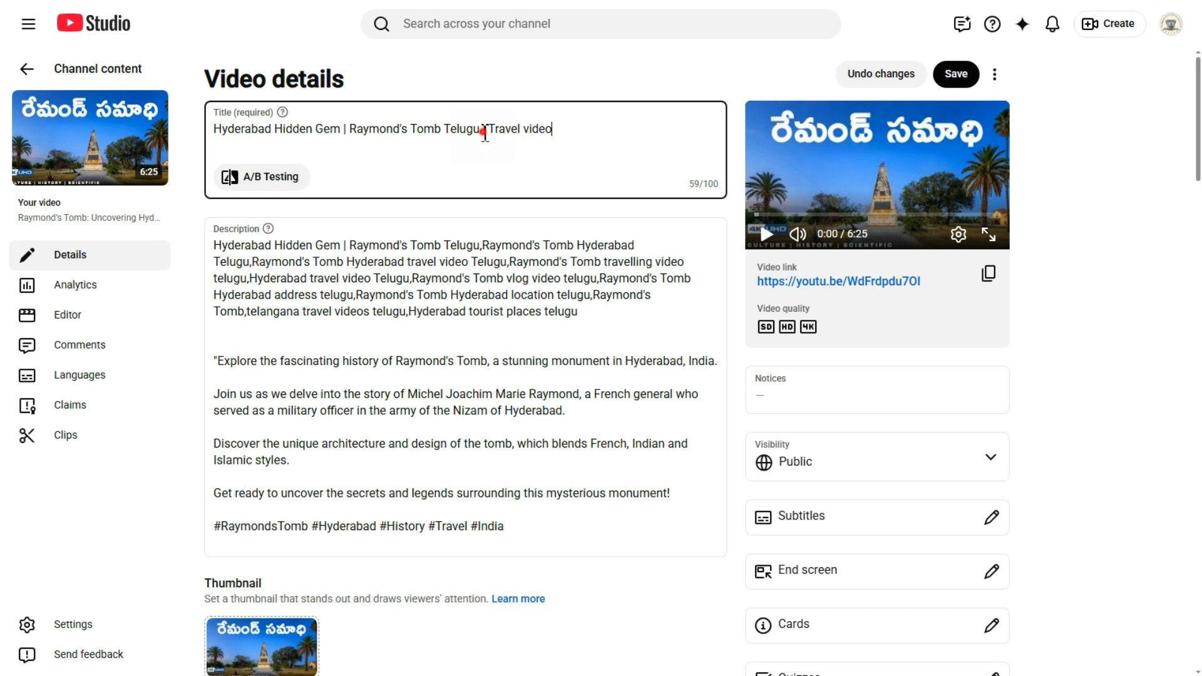
pyautogui.moveTo(483, 134); pyautogui.dragTo(609, 155)
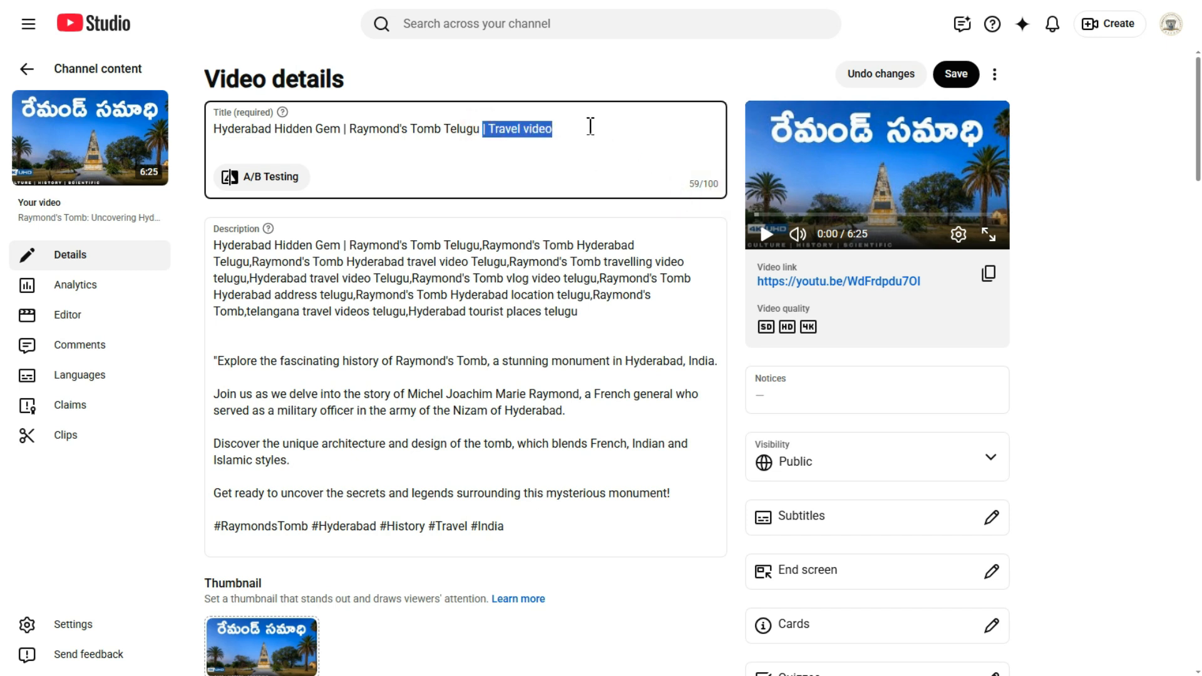
pyautogui.press('BackSpace')
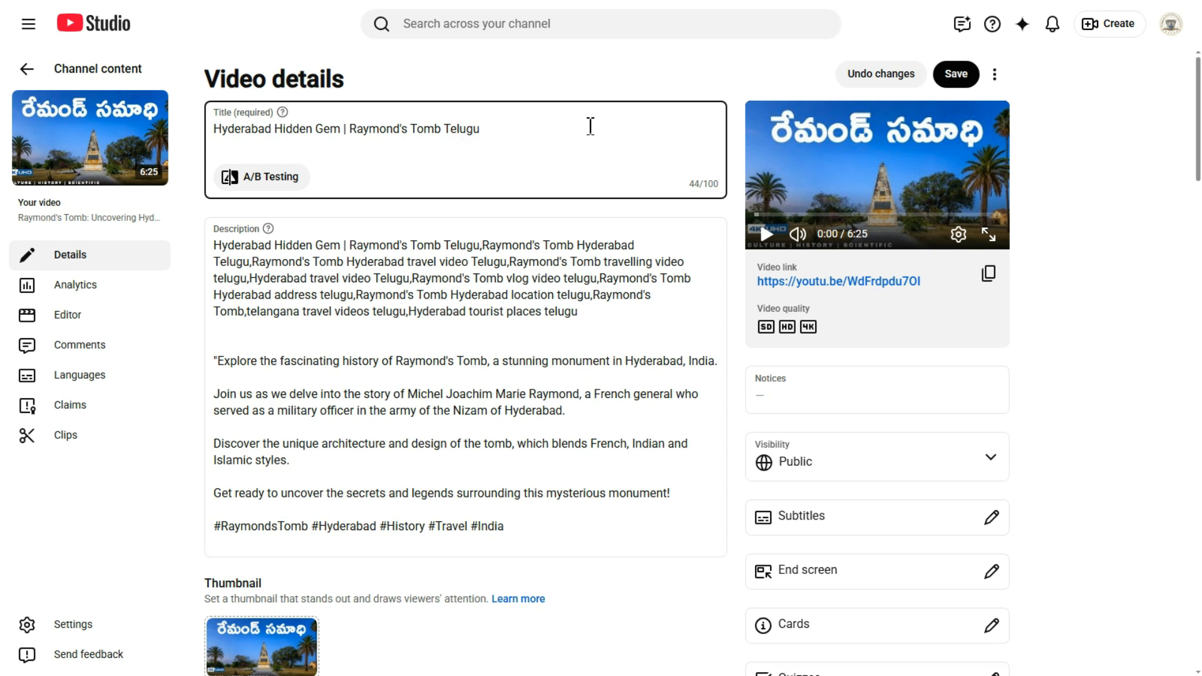
# Save the changes to the video details.
pyautogui.click(363, 313)
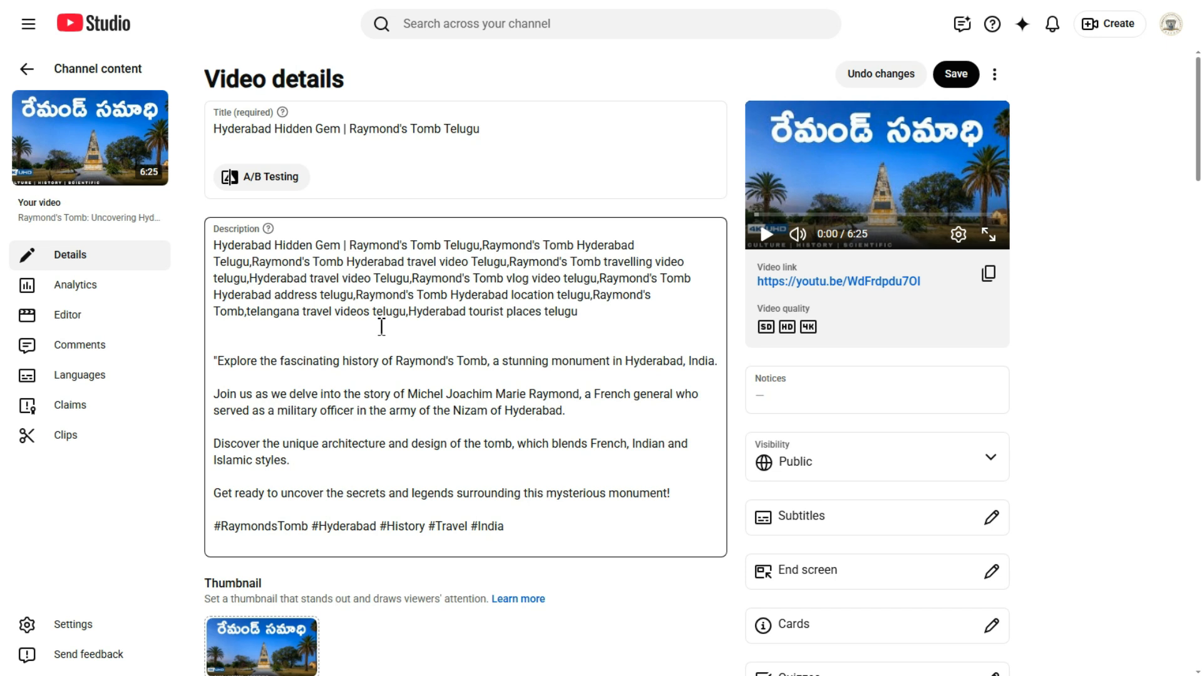
pyautogui.click(956, 74)
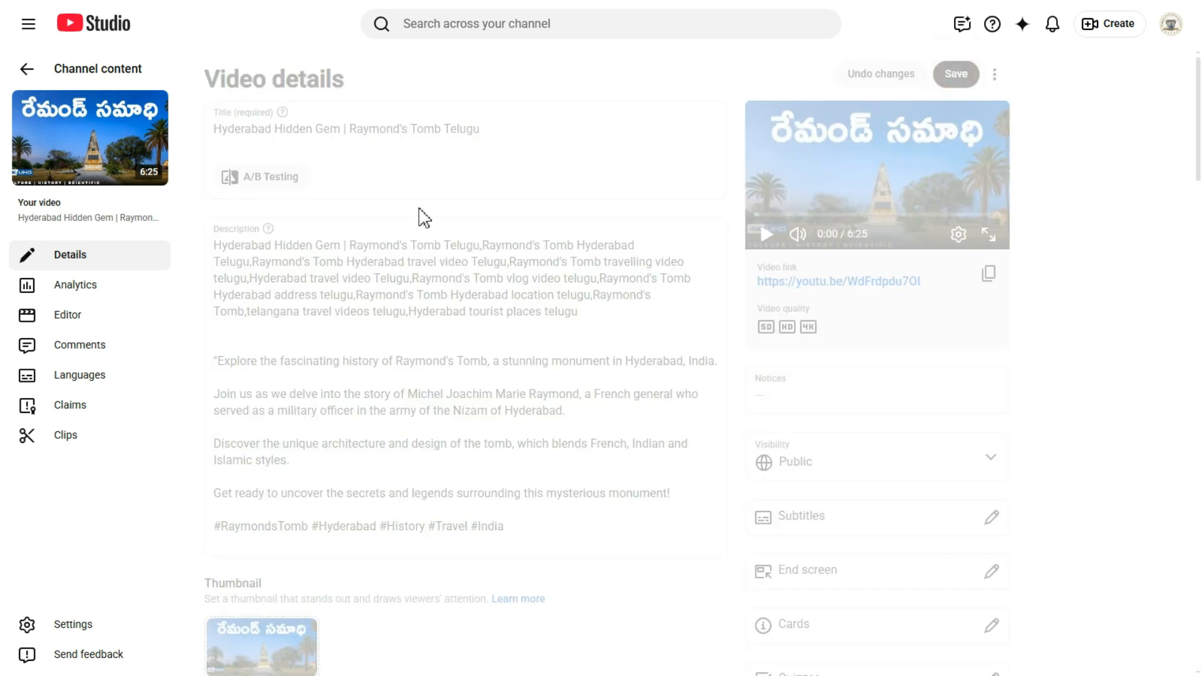